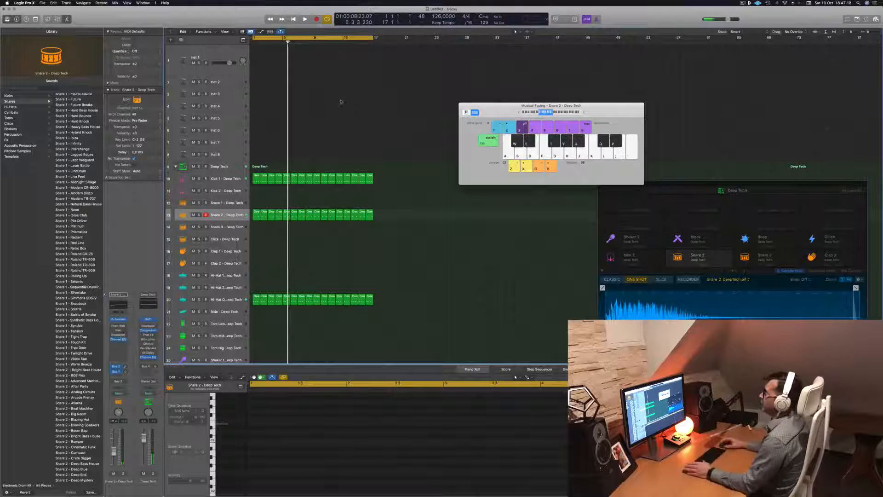
# Step: Open the Alchemy synth on the Inst 1 track and move the Musical Typing window clear of it
pyautogui.click(222, 52)
pyautogui.press('space')
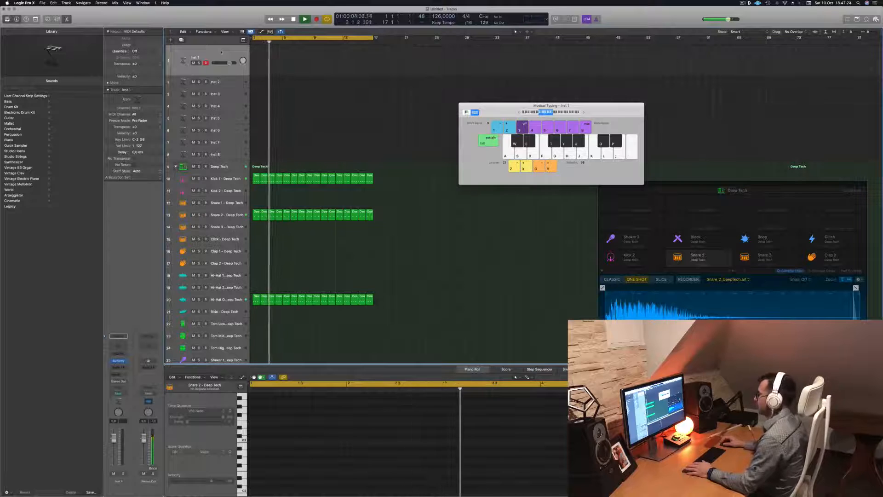
pyautogui.press('space')
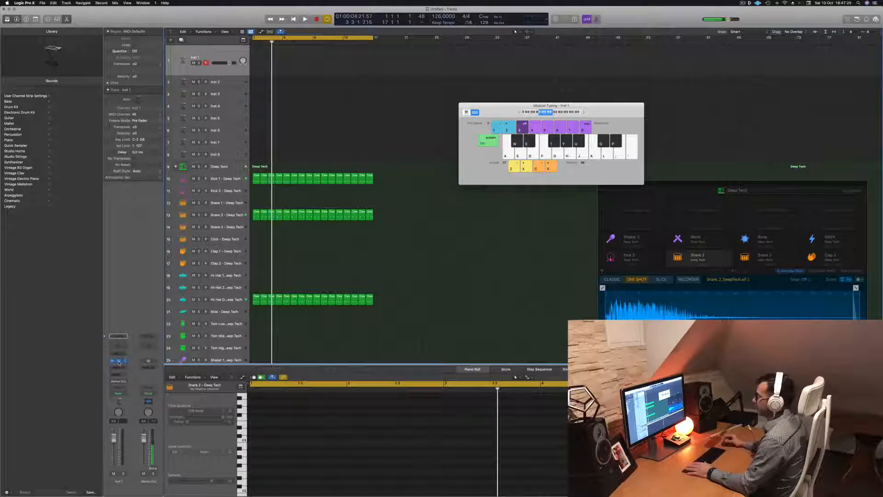
pyautogui.click(119, 362)
pyautogui.moveTo(439, 79); pyautogui.dragTo(366, 87)
pyautogui.moveTo(623, 109); pyautogui.dragTo(772, 74)
pyautogui.moveTo(419, 83); pyautogui.dragTo(519, 67)
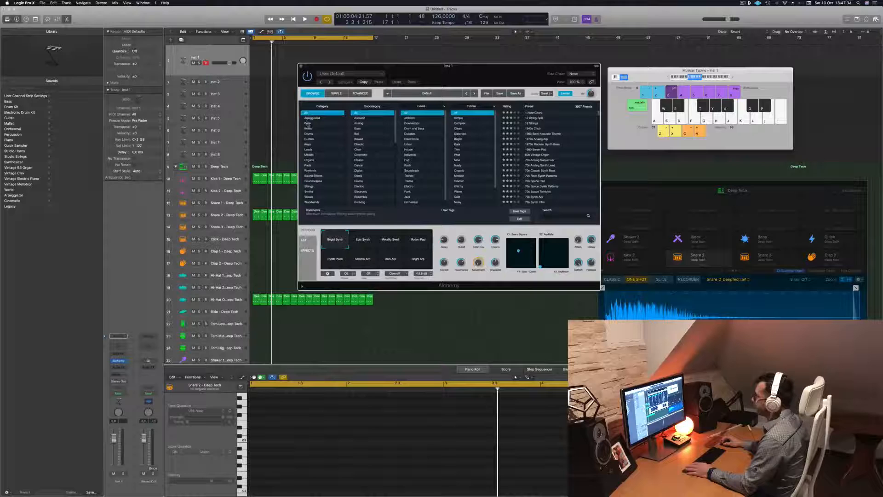
# Step: Filter the Alchemy presets to Bass, load 80s Synth Pop Bass and start playback of the drum loop
pyautogui.click(307, 123)
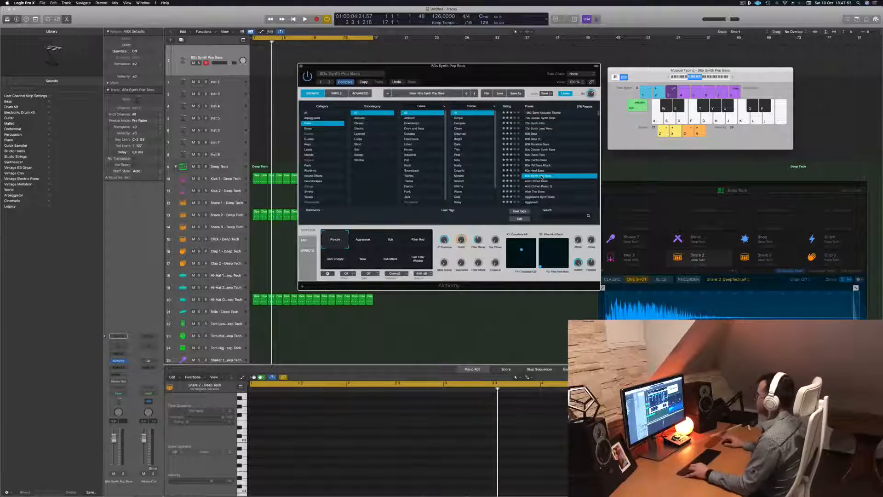
pyautogui.moveTo(665, 77); pyautogui.dragTo(663, 76)
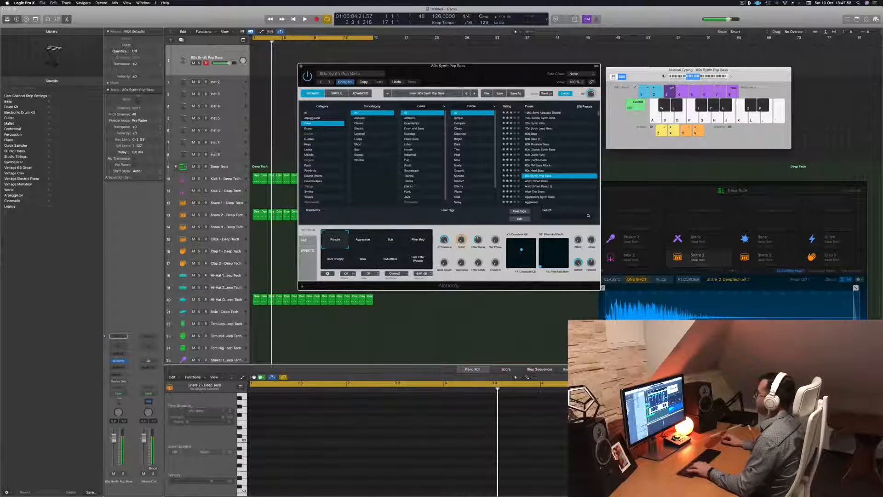
pyautogui.press('space')
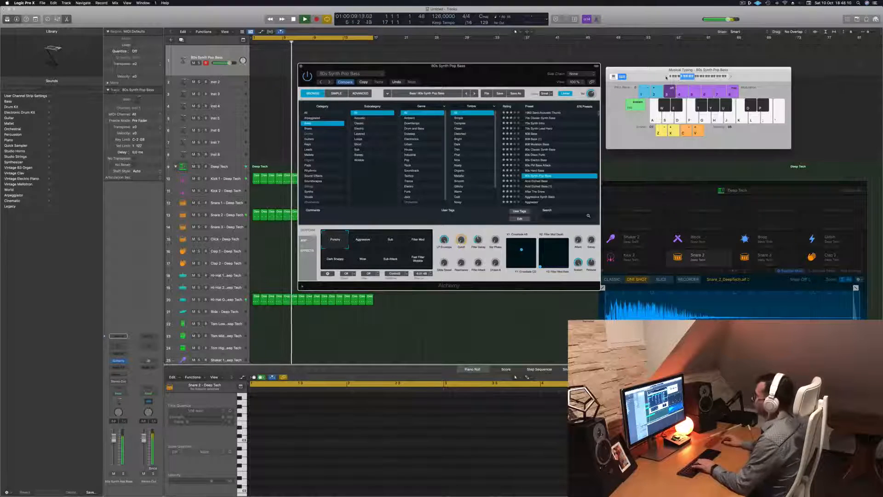
# Step: Audition Acid Etched Bass, Aggressive Synth Bass and Aggressor against the beat, and load the Agile Synth Bass preset
pyautogui.click(537, 181)
pyautogui.scroll(-2, 537, 181)
pyautogui.click(541, 164)
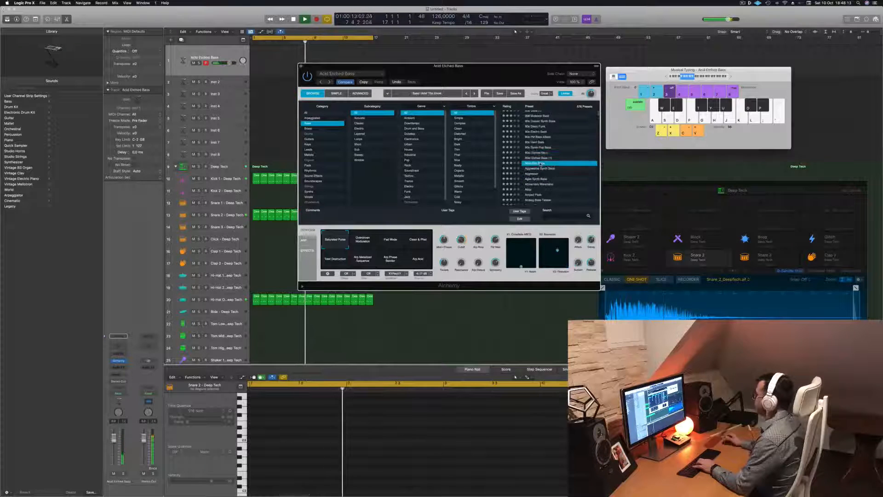
pyautogui.click(537, 170)
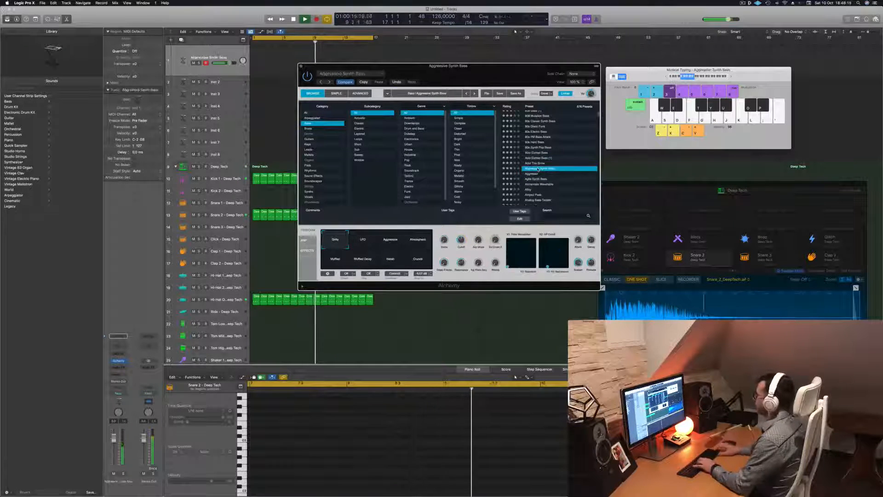
pyautogui.press('Down')
pyautogui.scroll(-2, 537, 170)
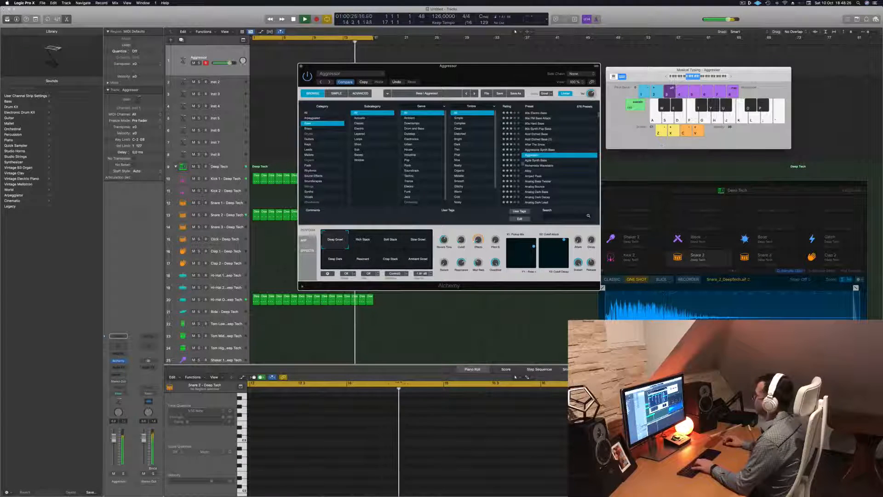
pyautogui.click(529, 160)
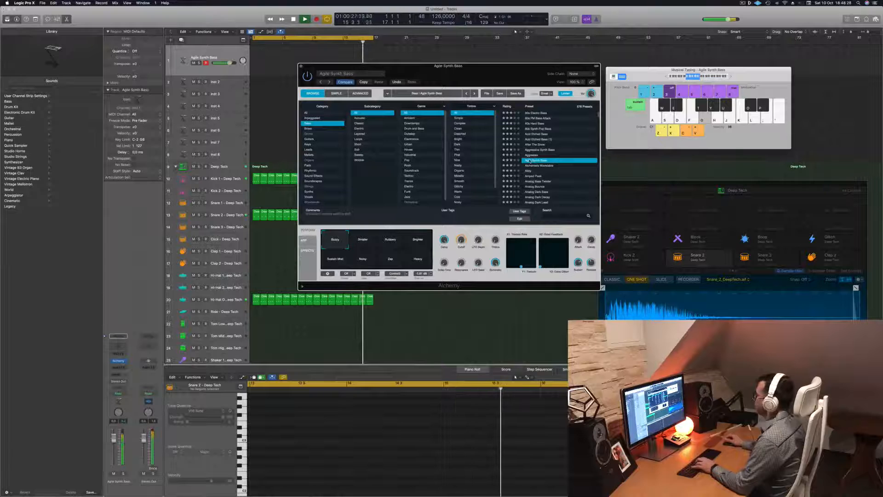
pyautogui.press('h')
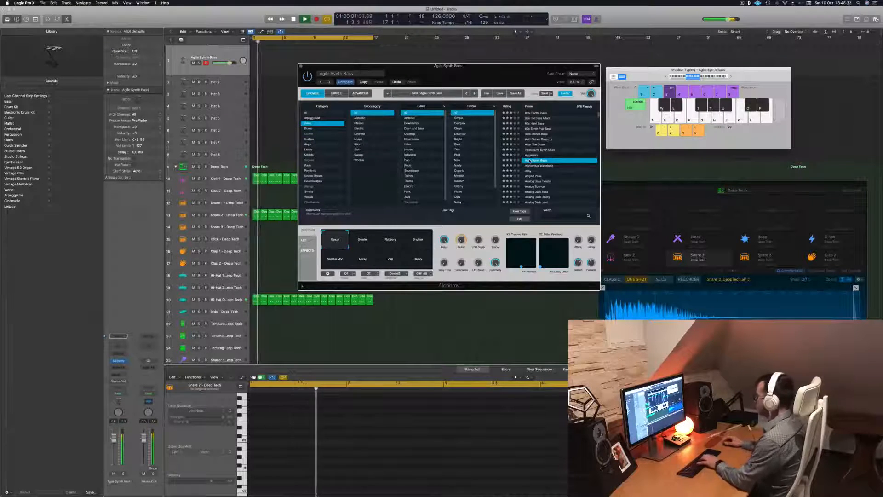
# Step: Audition the Agile Synth Bass performance snapshots, including Rubbery, Sustain Mod, Noisy, Zap and Heavy
pyautogui.click(362, 239)
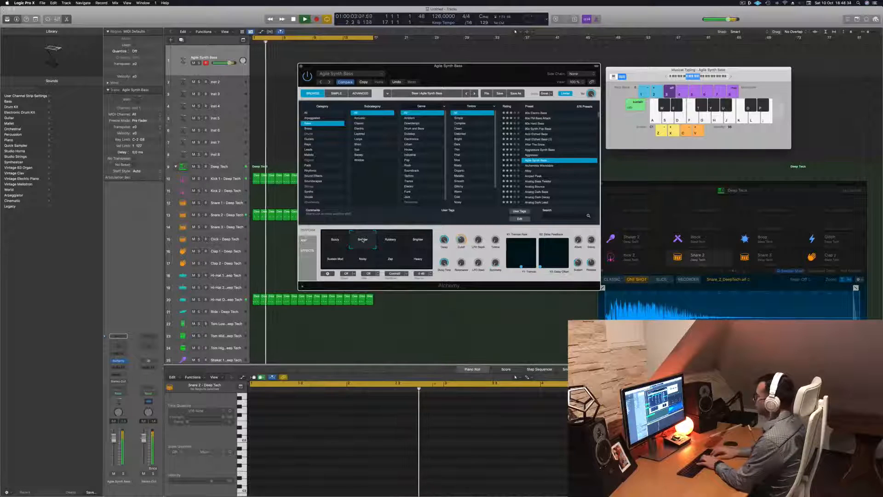
pyautogui.click(390, 240)
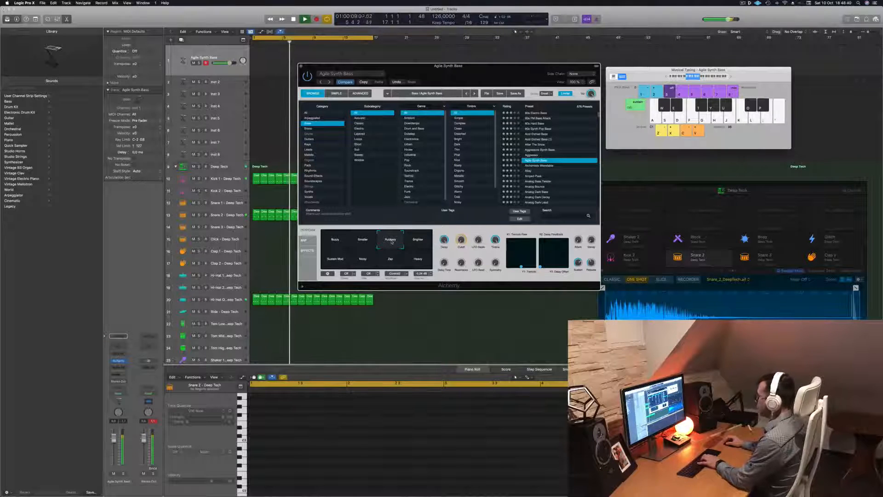
pyautogui.click(336, 260)
pyautogui.click(363, 260)
pyautogui.click(391, 261)
pyautogui.click(412, 262)
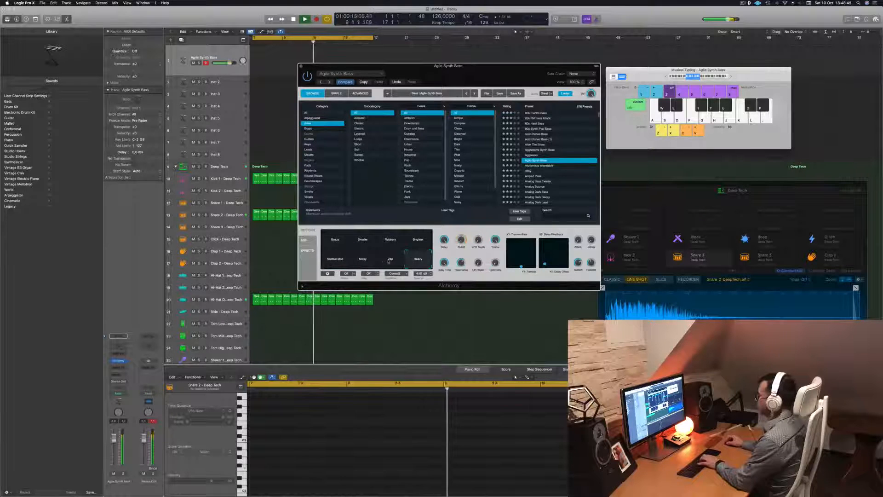
pyautogui.click(363, 261)
pyautogui.click(389, 261)
pyautogui.click(361, 262)
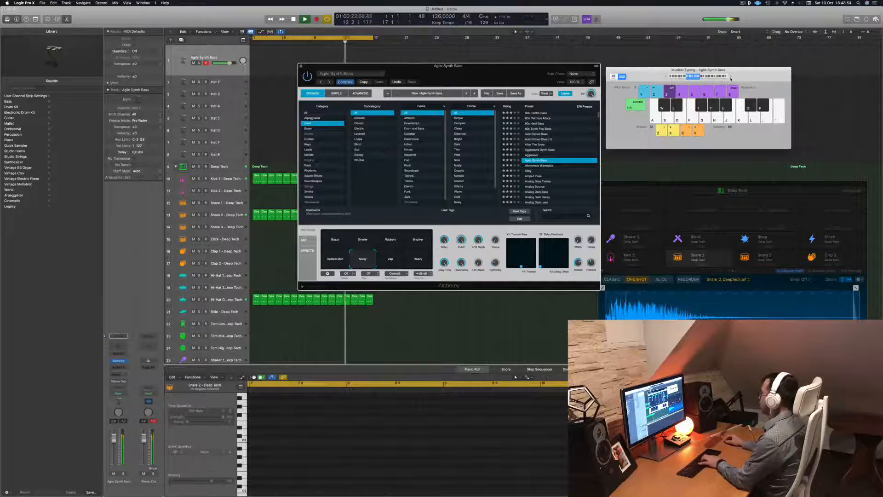
# Step: Try out notes in another octave with Musical Typing and select the Rubbery snapshot for the bass
pyautogui.press("'")
pyautogui.press('j')
pyautogui.press('z')
pyautogui.press('a')
pyautogui.press('s')
pyautogui.press('d')
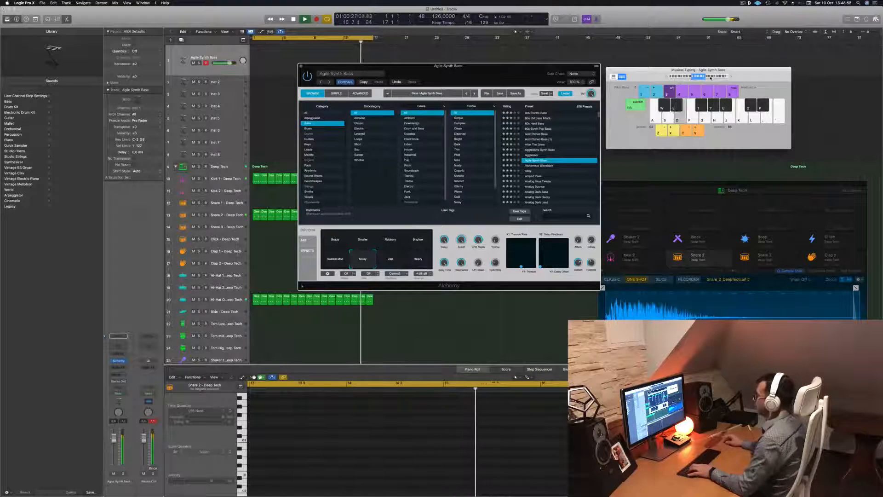
pyautogui.click(390, 239)
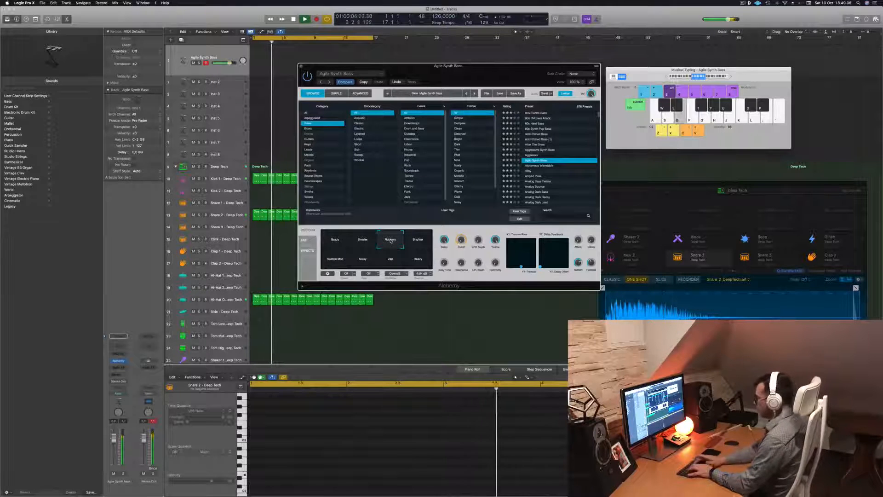
# Step: Record a bass line with Musical Typing on the Agile Synth Bass track over the drum loop
pyautogui.press('r')
pyautogui.press('d')
pyautogui.press('d')
pyautogui.press('d')
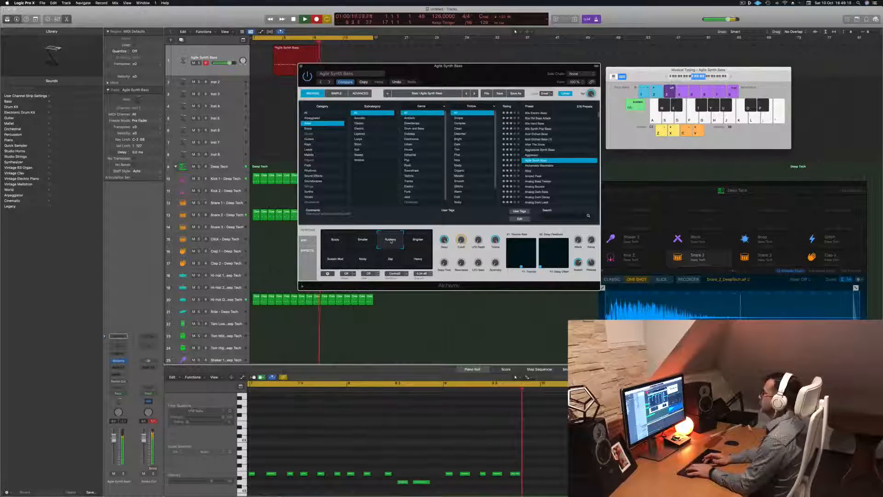
pyautogui.press('d')
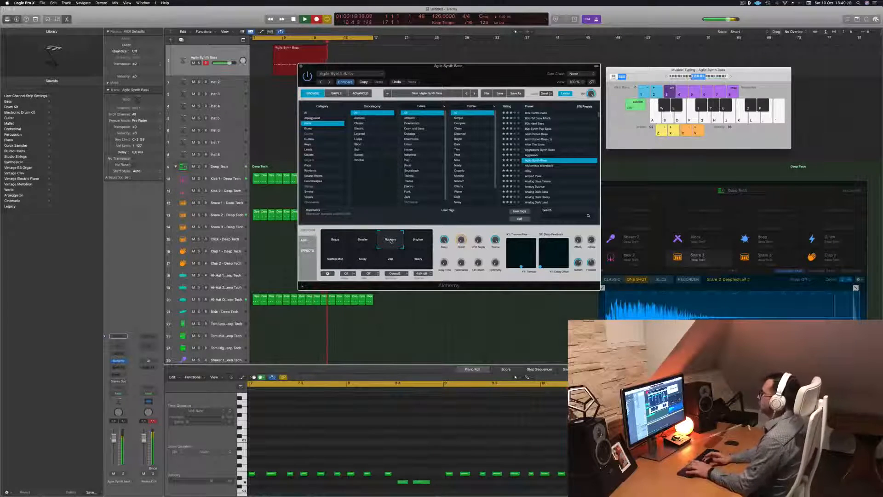
pyautogui.press('space')
# Step: Split the recorded bass region at bar 5, delete its first part and move the remainder to the project start
pyautogui.moveTo(434, 68); pyautogui.dragTo(718, 126)
pyautogui.press('space')
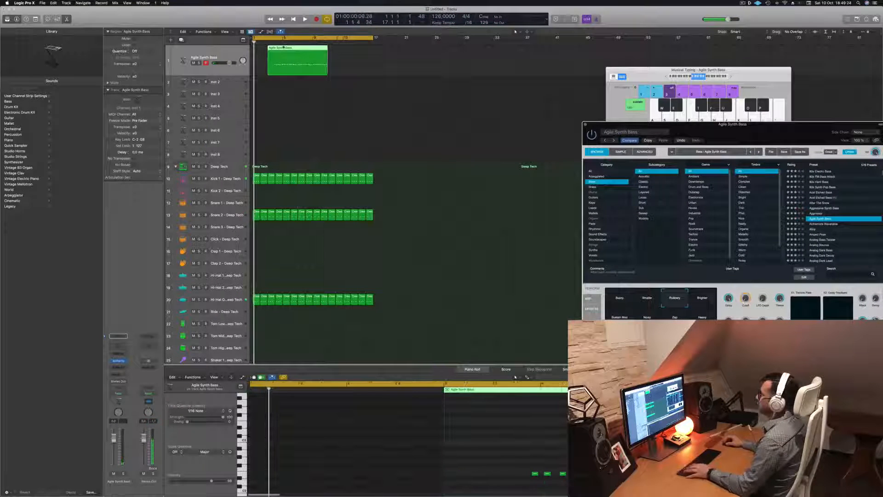
pyautogui.keyDown('super'); pyautogui.doubleClick(282, 47); pyautogui.keyUp('super')
pyautogui.click(280, 46)
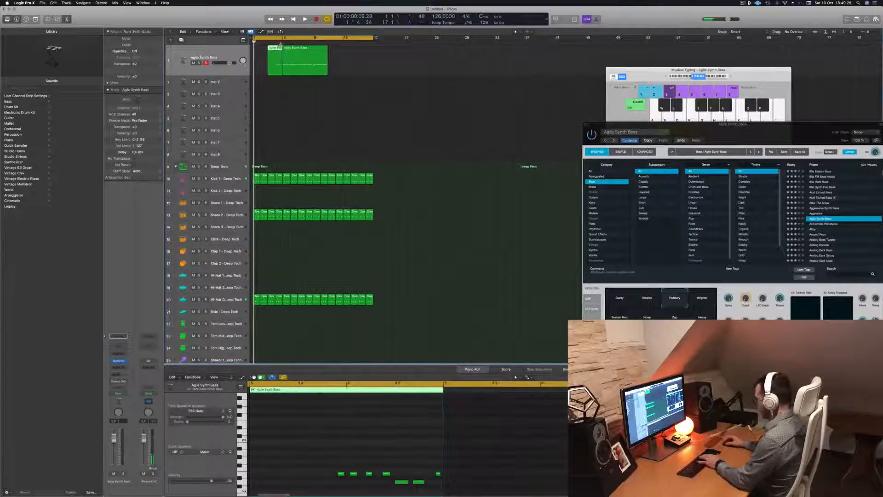
pyautogui.press('Delete')
pyautogui.moveTo(299, 51); pyautogui.dragTo(268, 51)
pyautogui.press('space')
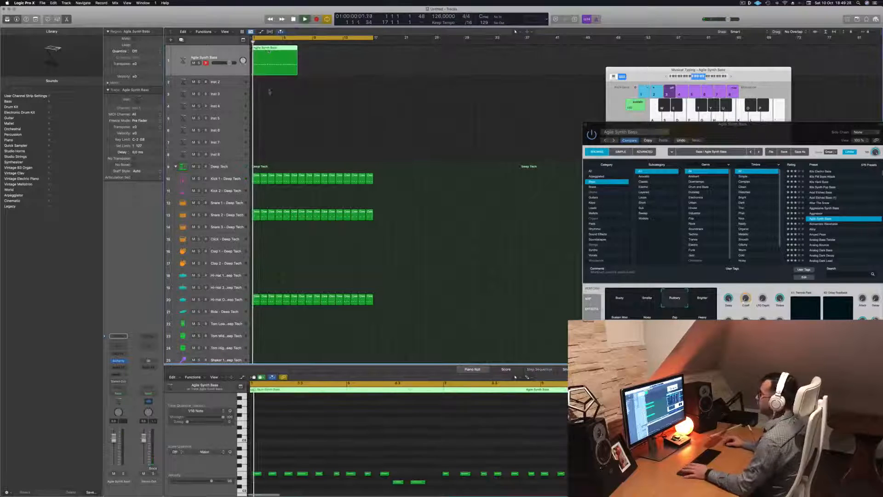
# Step: Select all notes of the bass region in the Piano Roll and play the bass line back with the drums
pyautogui.press('super+a')
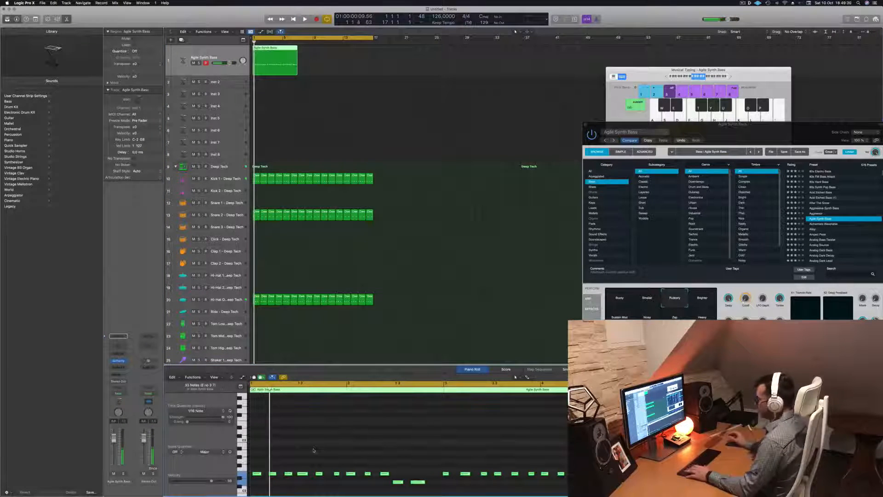
pyautogui.press('space')
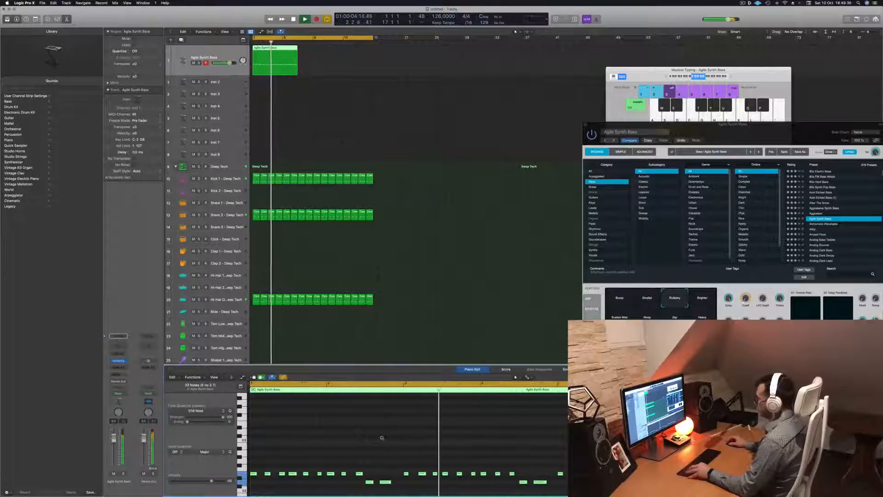
pyautogui.press('Return')
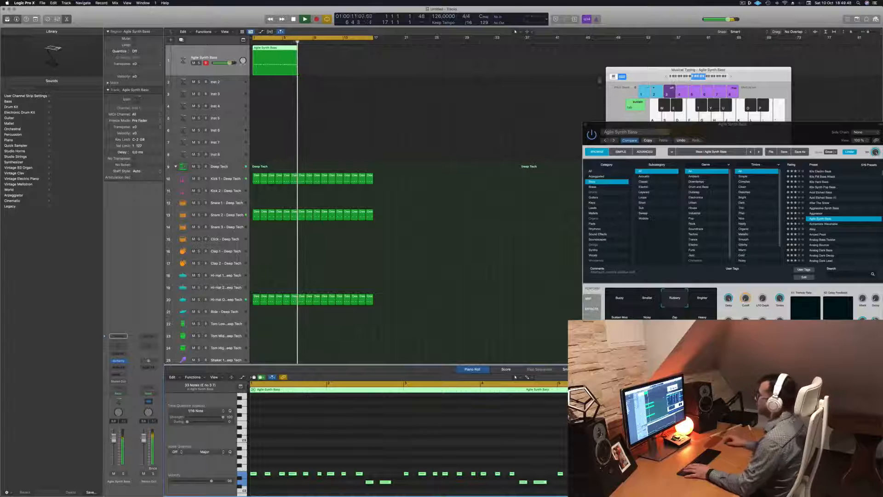
pyautogui.press('Return')
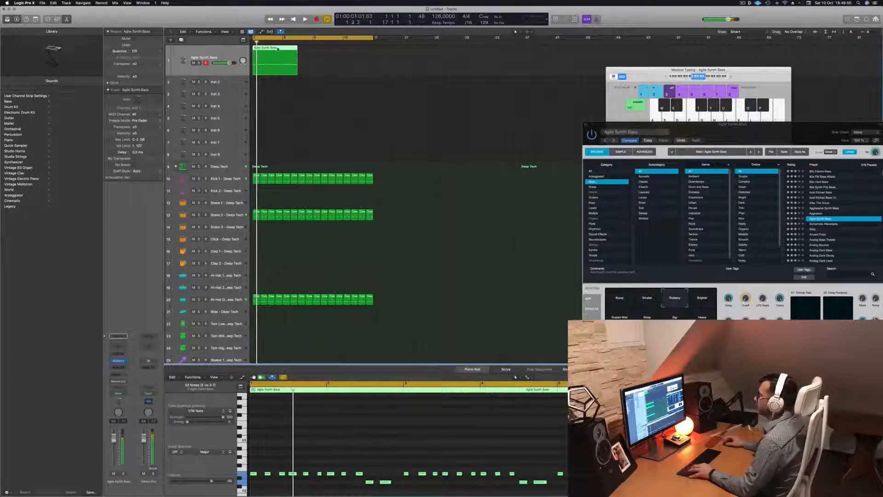
# Step: Trim the bass region to its first four bars and copy it repeatedly to fill the track up to bar 17
pyautogui.keyDown('super'); pyautogui.doubleClick(283, 50); pyautogui.keyUp('super')
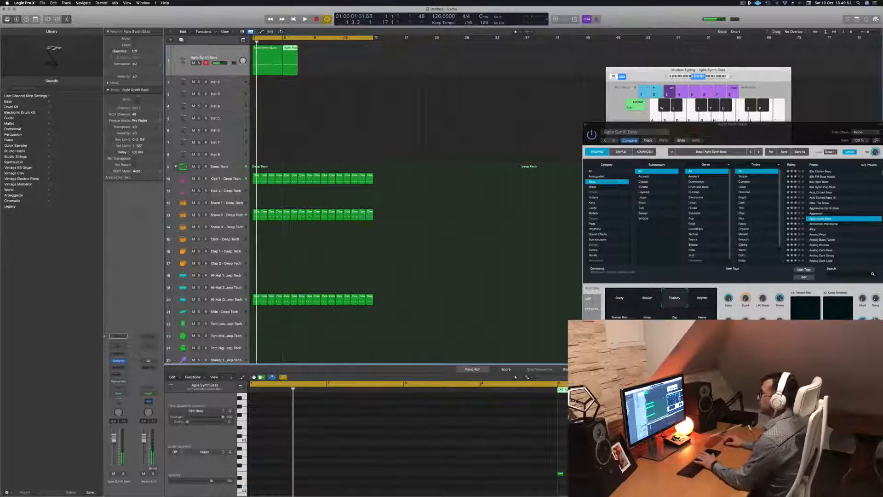
pyautogui.click(267, 48)
pyautogui.press('space')
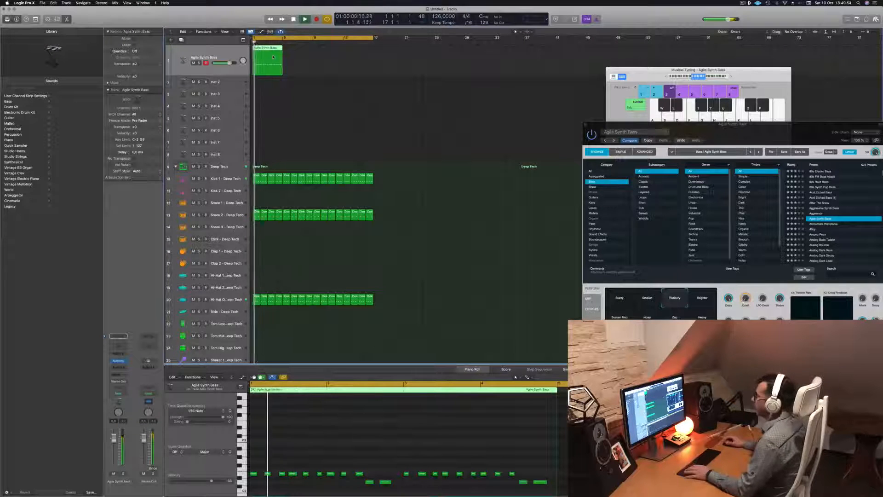
pyautogui.press('super+r')
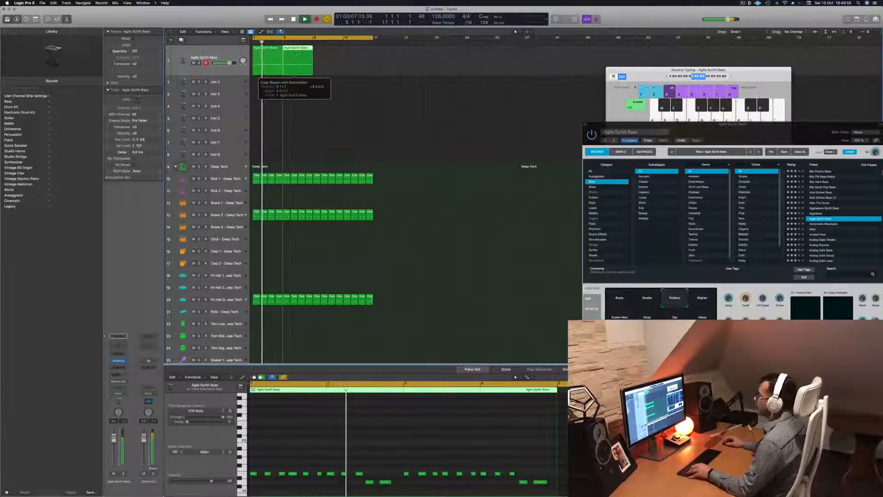
pyautogui.press('super+r')
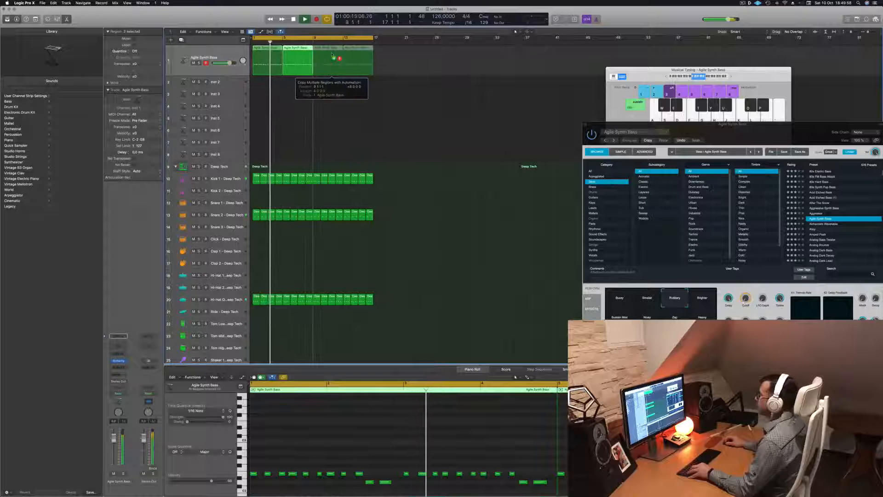
# Step: Insert a stereo Compressor after Alchemy on the Agile Synth Bass track
pyautogui.moveTo(807, 122); pyautogui.dragTo(585, 92)
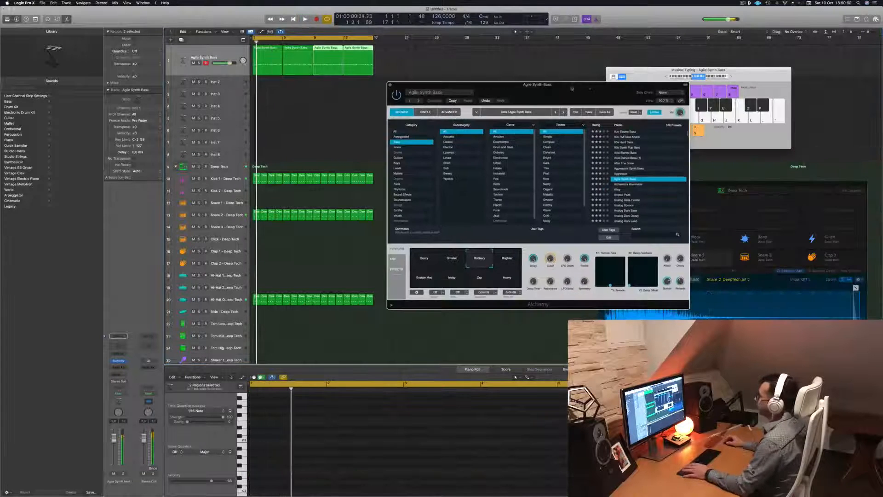
pyautogui.click(218, 59)
pyautogui.click(119, 367)
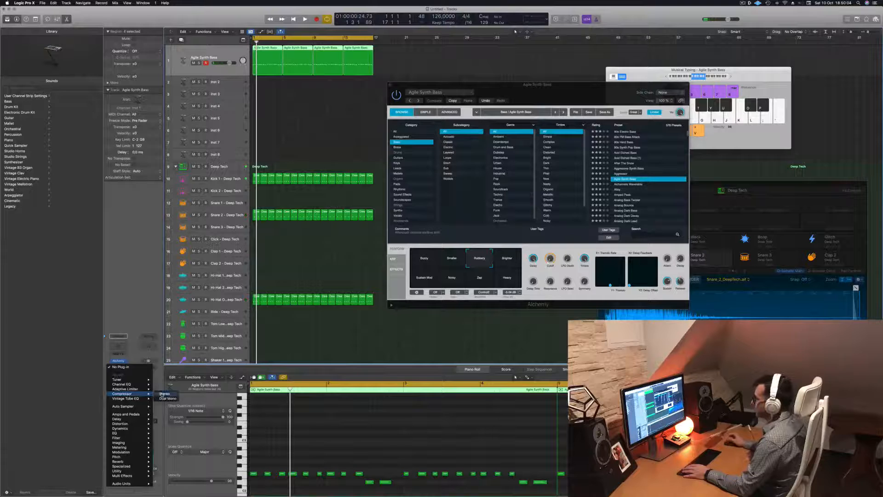
pyautogui.click(164, 393)
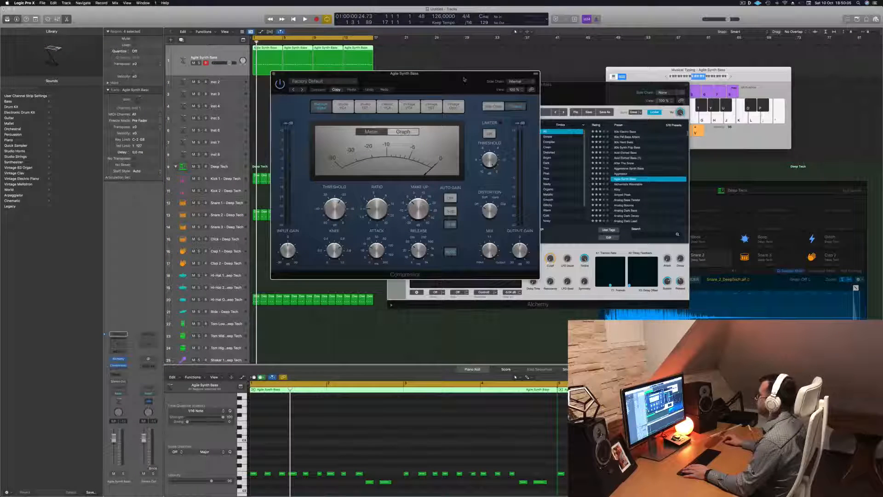
pyautogui.moveTo(469, 79); pyautogui.dragTo(458, 79)
# Step: Set the Compressor's side chain to the Kick 1 - Deep Tech instrument and play the loop to hear it
pyautogui.moveTo(509, 98)
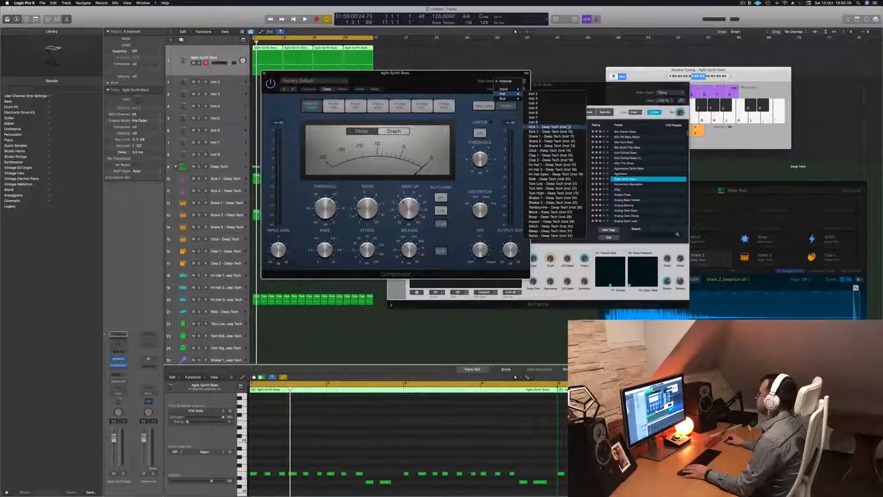
pyautogui.click(568, 127)
pyautogui.moveTo(408, 276); pyautogui.dragTo(513, 288)
pyautogui.press('space')
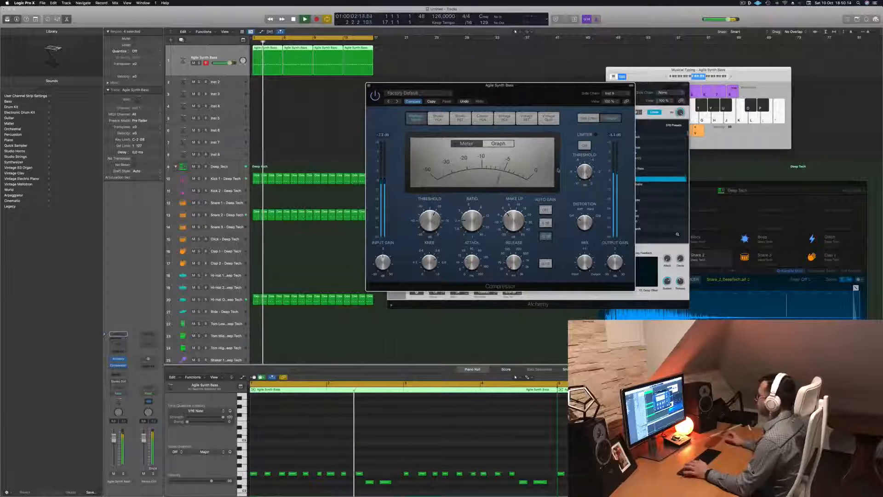
# Step: Raise the bass Compressor's ratio, close its window and restart playback from the beginning
pyautogui.moveTo(478, 222); pyautogui.dragTo(480, 204)
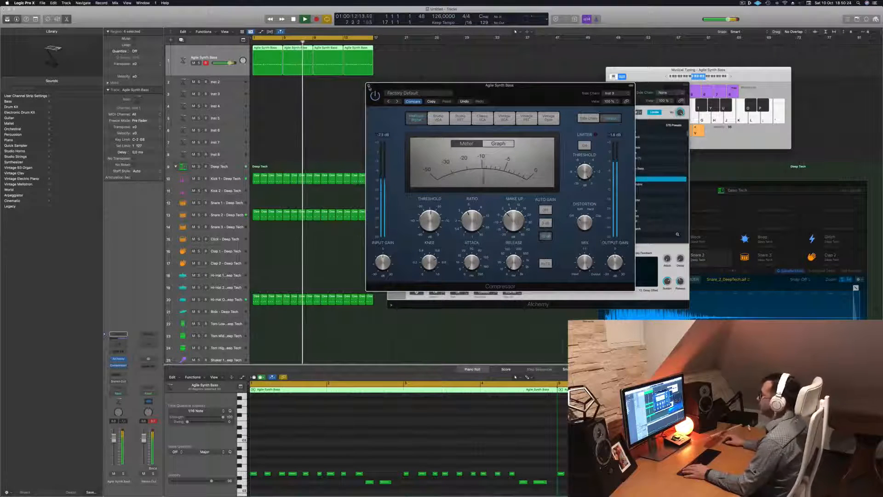
pyautogui.click(369, 85)
pyautogui.press('Return')
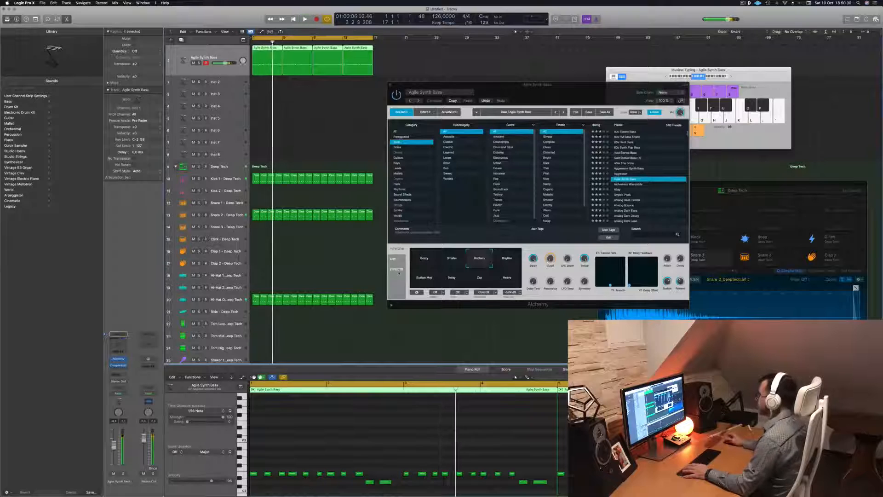
# Step: Audition Alchemy's performance snapshots during playback, including Smaller, Noisy, Sustain Mod, Heavy and Brighter, and settle on Buzzy
pyautogui.click(450, 257)
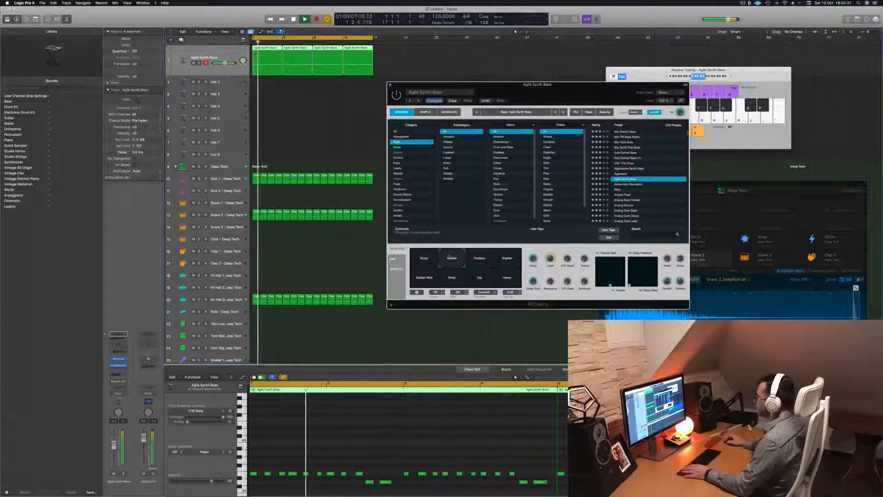
pyautogui.click(425, 259)
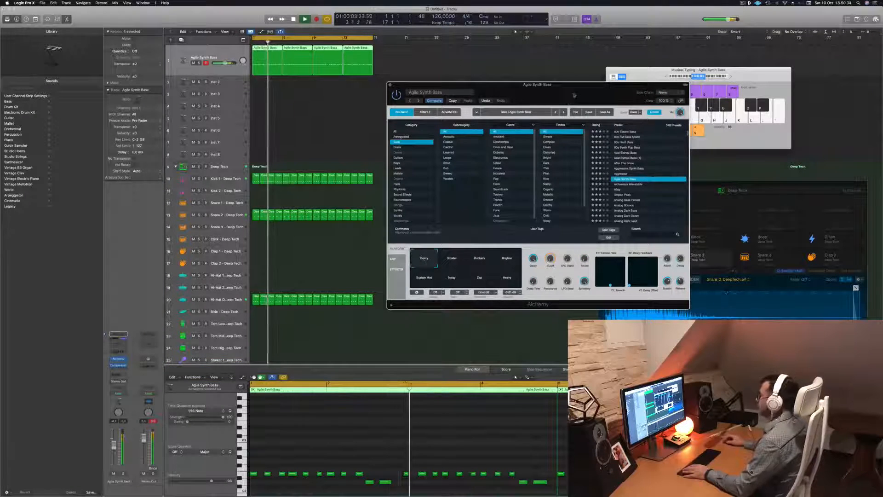
pyautogui.moveTo(577, 95); pyautogui.dragTo(535, 84)
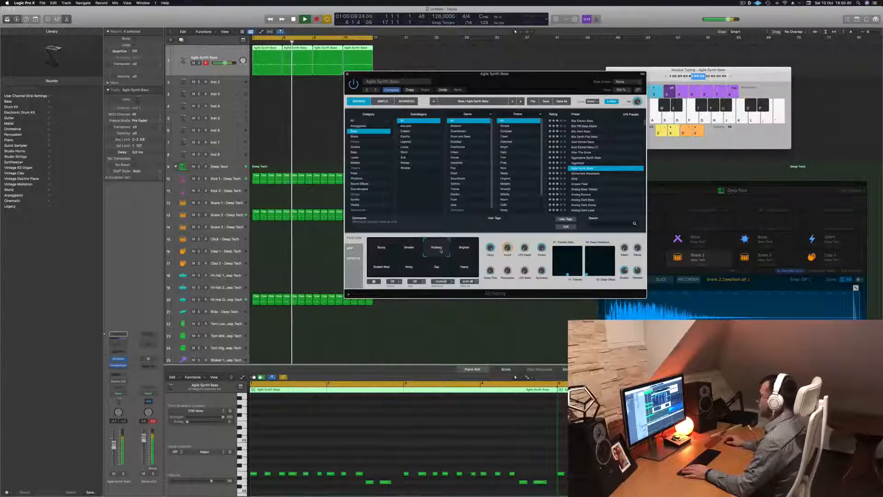
pyautogui.click(464, 272)
pyautogui.click(399, 272)
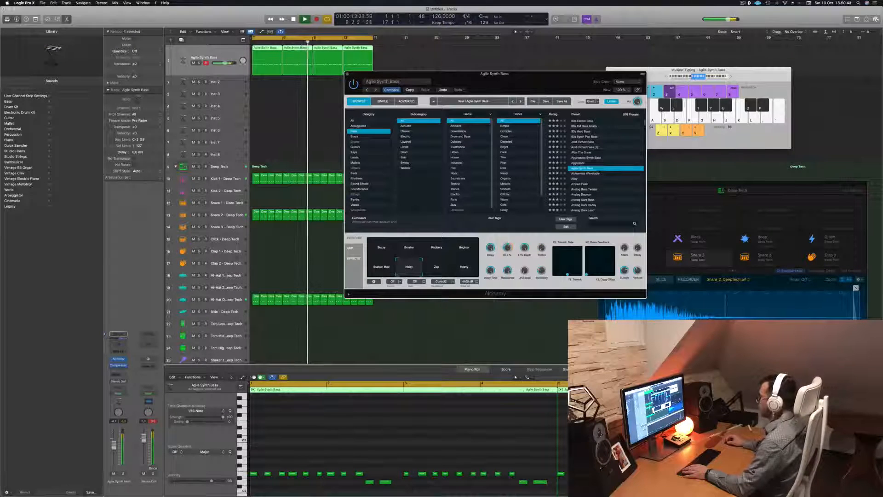
pyautogui.click(382, 271)
pyautogui.click(462, 268)
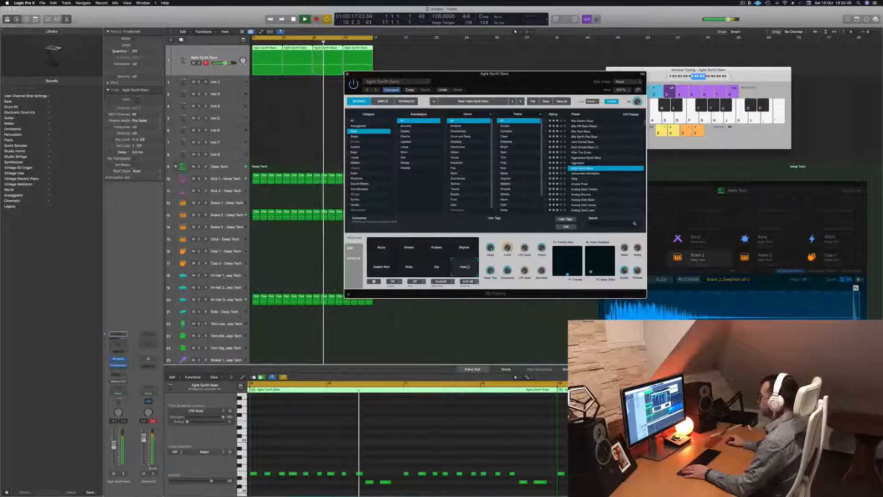
pyautogui.click(464, 250)
pyautogui.click(436, 250)
pyautogui.click(399, 252)
pyautogui.click(381, 248)
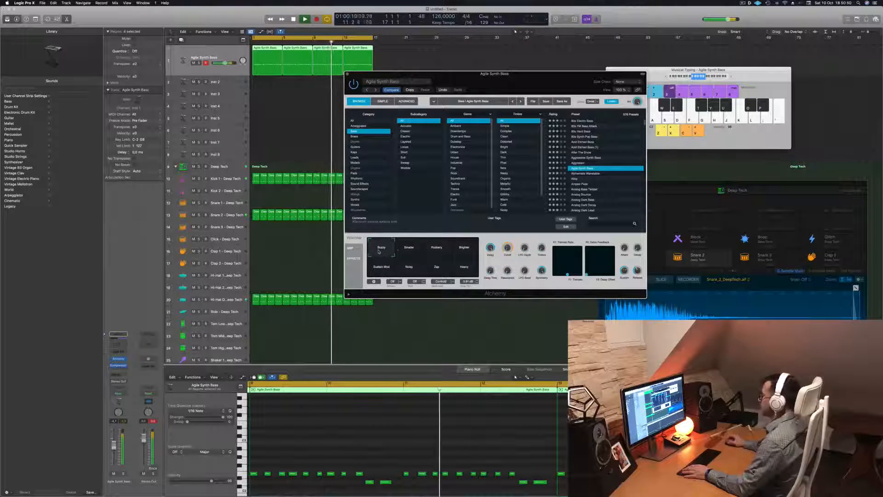
# Step: Move the Alchemy window lower, reduce the Agile Synth Bass channel's volume slightly and replay the loop from the start
pyautogui.moveTo(527, 81); pyautogui.dragTo(596, 64)
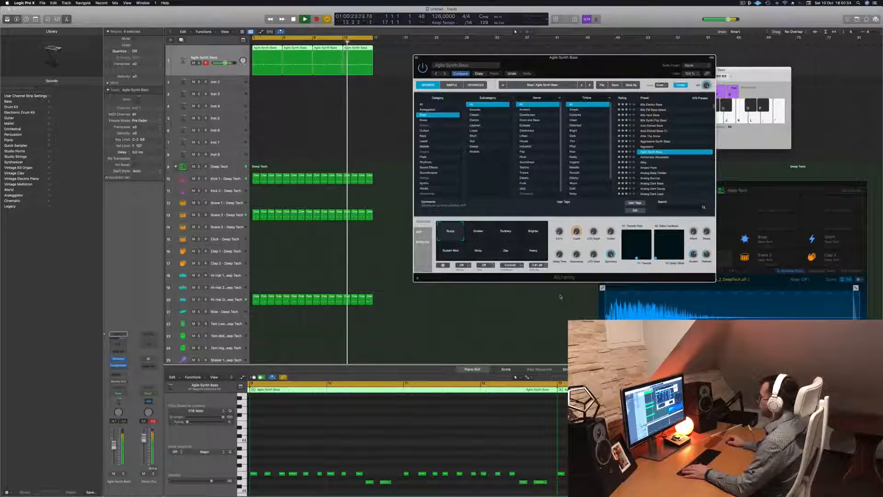
pyautogui.moveTo(617, 62); pyautogui.dragTo(587, 148)
pyautogui.press('Return')
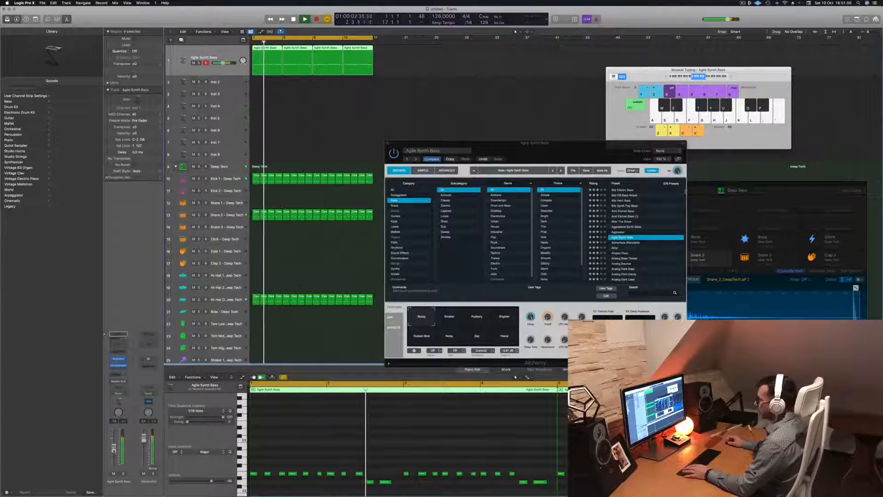
pyautogui.press('Return')
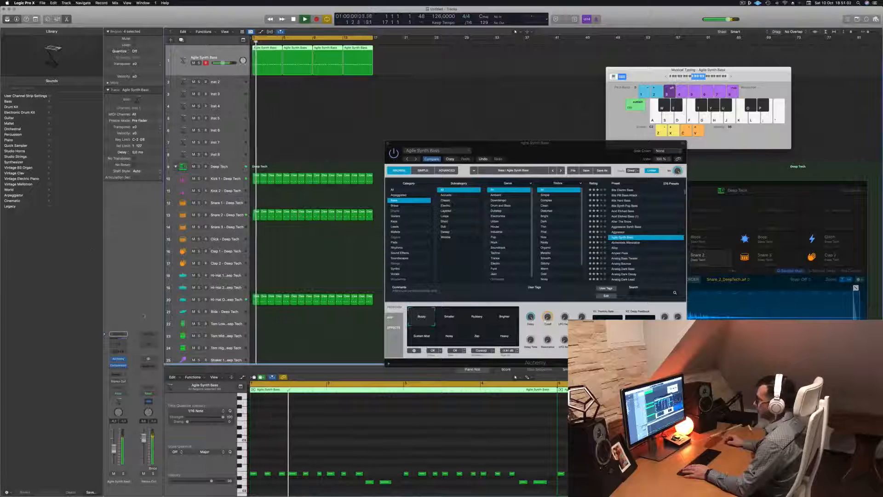
# Step: Add a bus send to the Agile Synth Bass channel and insert Delay Designer on the resulting aux channel
pyautogui.click(119, 373)
pyautogui.moveTo(124, 386)
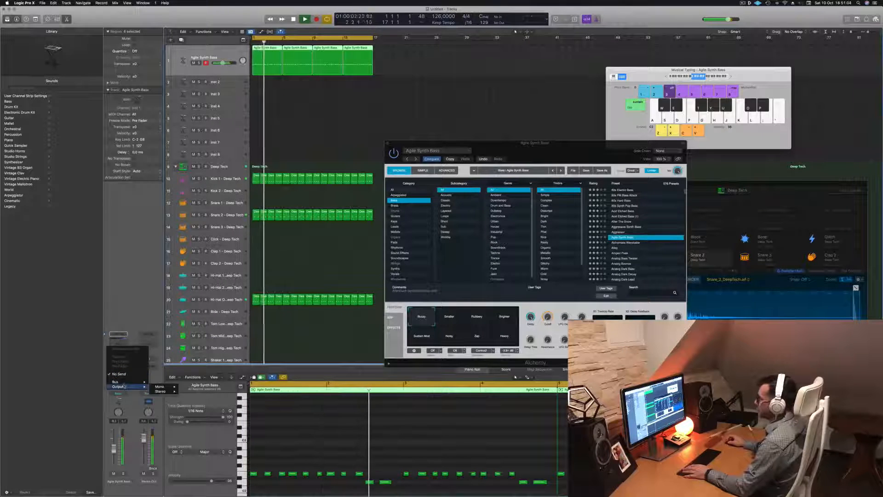
pyautogui.click(185, 329)
pyautogui.click(150, 363)
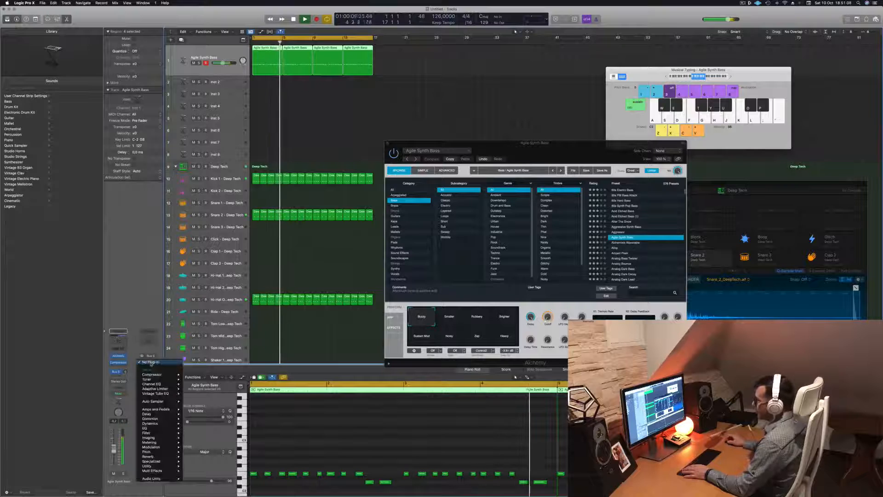
pyautogui.moveTo(159, 414)
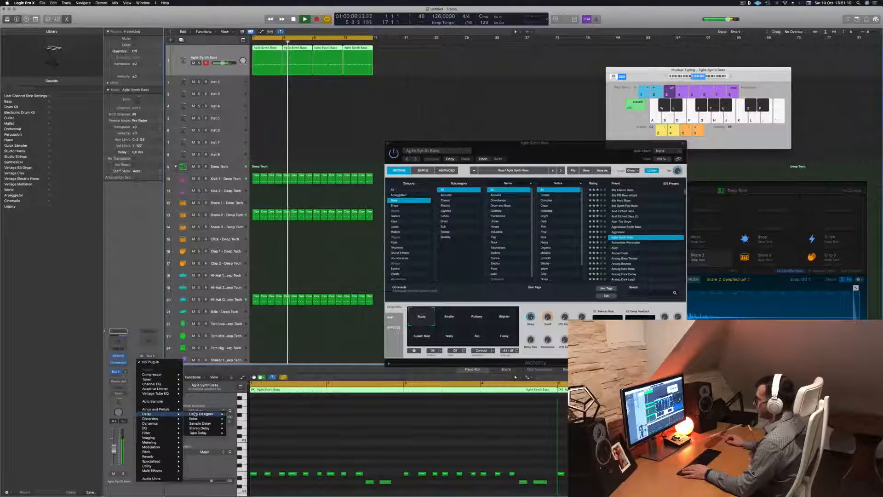
pyautogui.click(235, 414)
pyautogui.moveTo(394, 78); pyautogui.dragTo(417, 79)
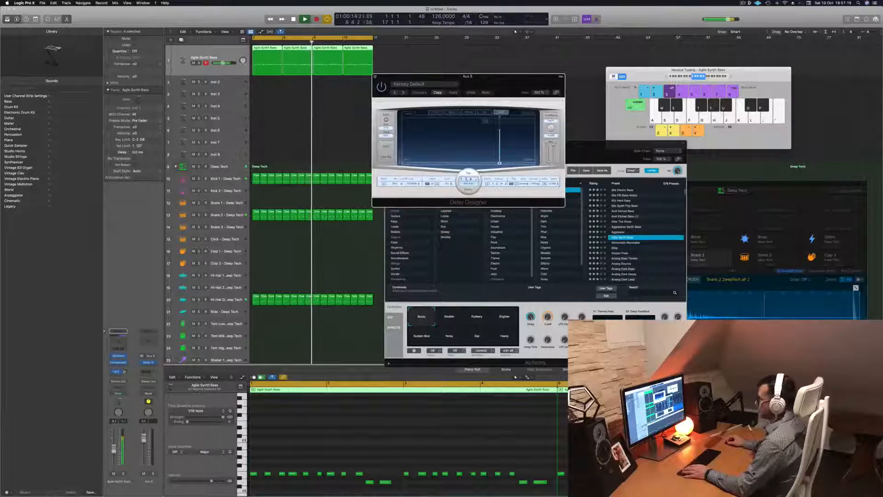
# Step: Add a Channel EQ to the aux channel and enable its low cut at 193 Hz with a 12 dB/Oct slope
pyautogui.click(148, 341)
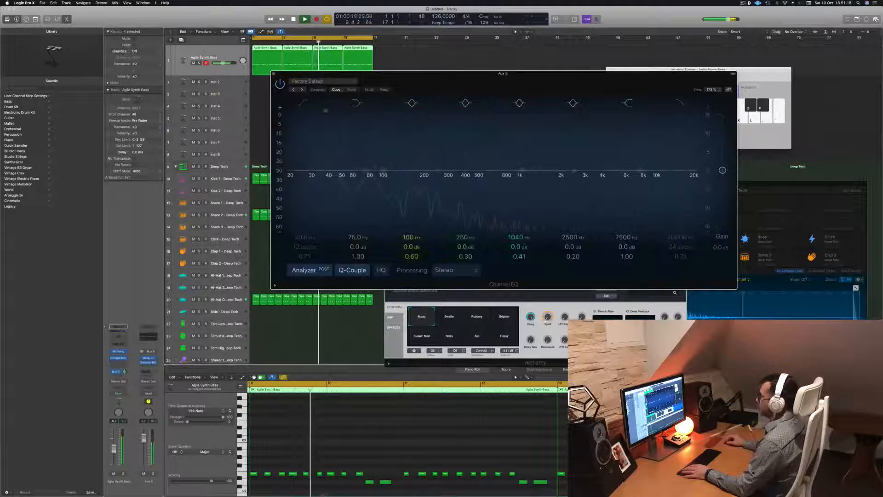
pyautogui.click(299, 105)
pyautogui.moveTo(304, 156); pyautogui.dragTo(421, 180)
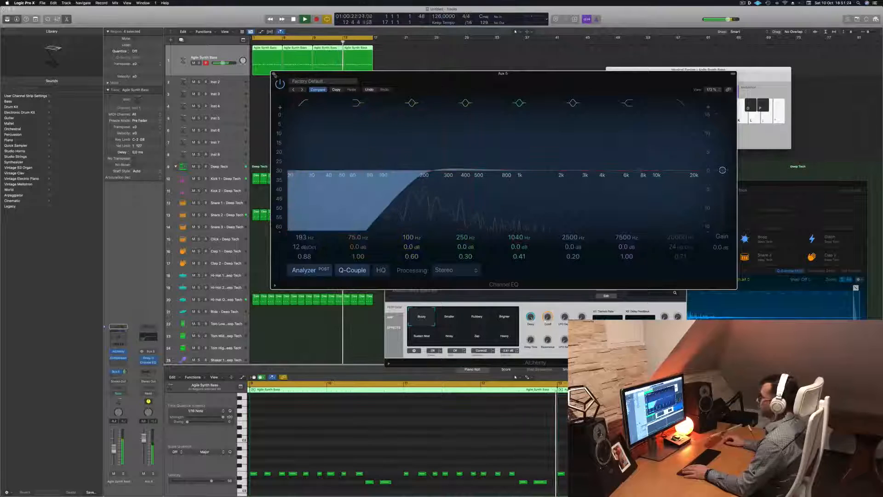
pyautogui.click(274, 74)
# Step: Load Delay Designer's 1/8 Alternating Pan preset from the 01 Simple category and adjust the bass channel's send level during playback
pyautogui.moveTo(508, 74); pyautogui.dragTo(471, 92)
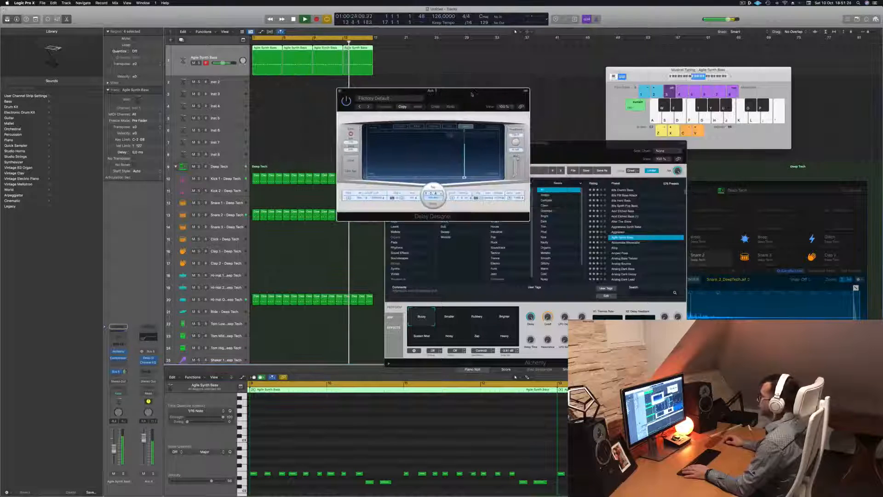
pyautogui.click(384, 99)
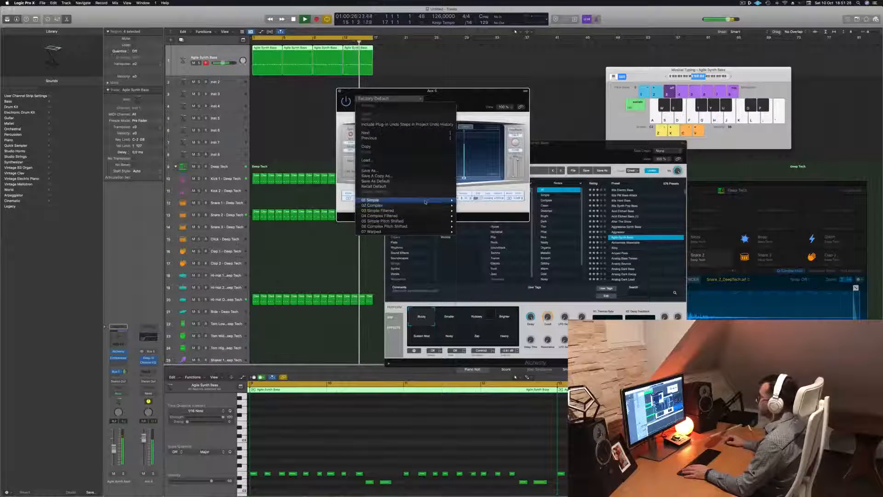
pyautogui.moveTo(426, 200)
pyautogui.click(481, 226)
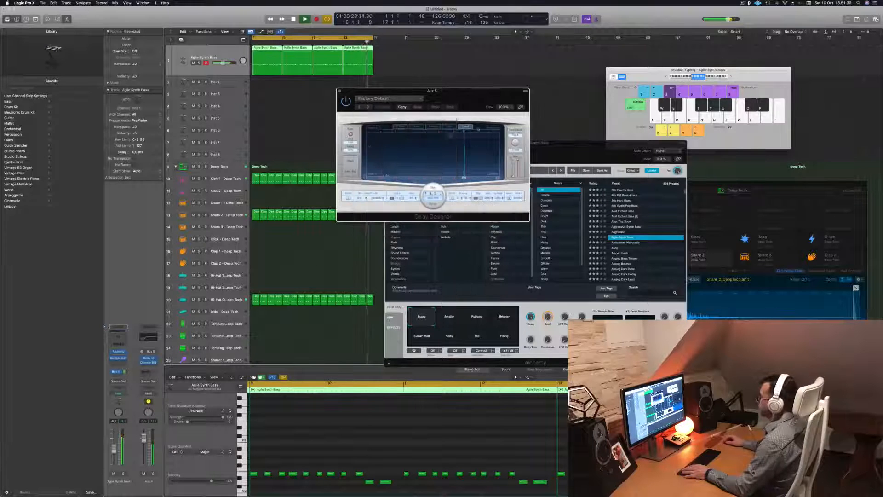
pyautogui.moveTo(472, 95); pyautogui.dragTo(548, 119)
pyautogui.press('space')
pyautogui.press('space')
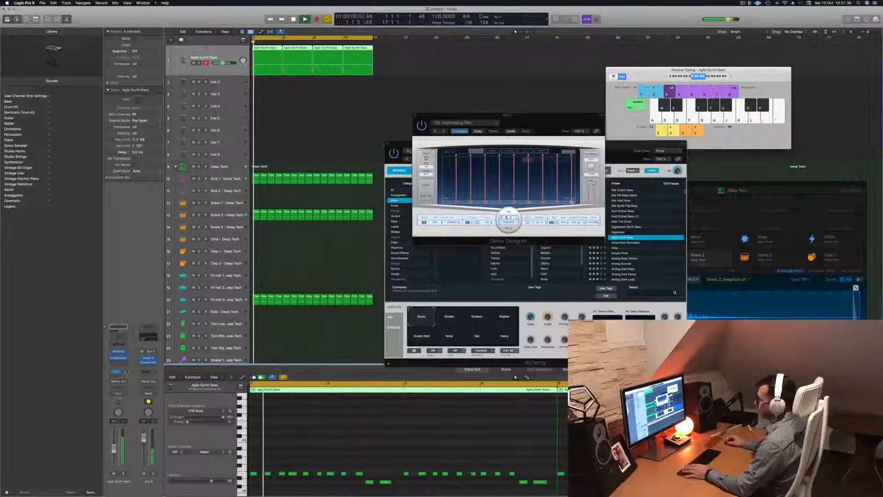
pyautogui.moveTo(509, 115); pyautogui.dragTo(652, 99)
pyautogui.click(125, 372)
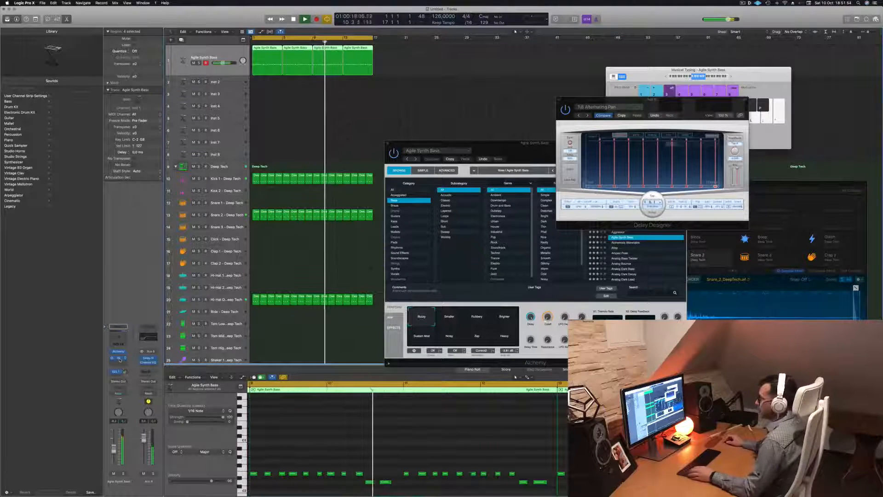
# Step: Try copying the bass channel's Compressor onto the aux channel, inspect it, and take it off the aux
pyautogui.moveTo(120, 360); pyautogui.dragTo(149, 365)
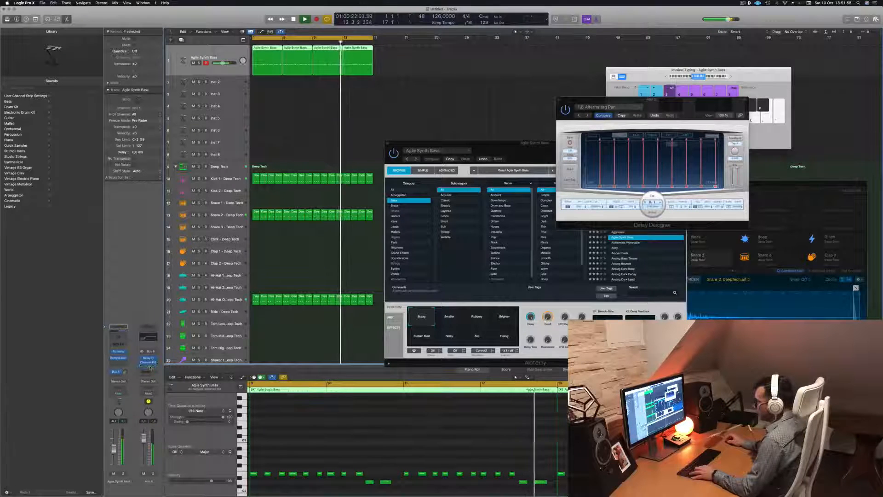
pyautogui.click(148, 363)
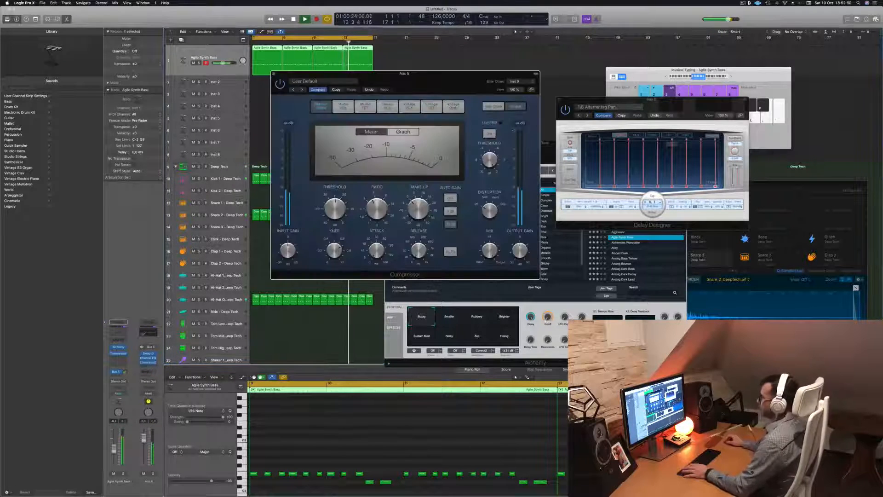
pyautogui.moveTo(430, 82); pyautogui.dragTo(537, 130)
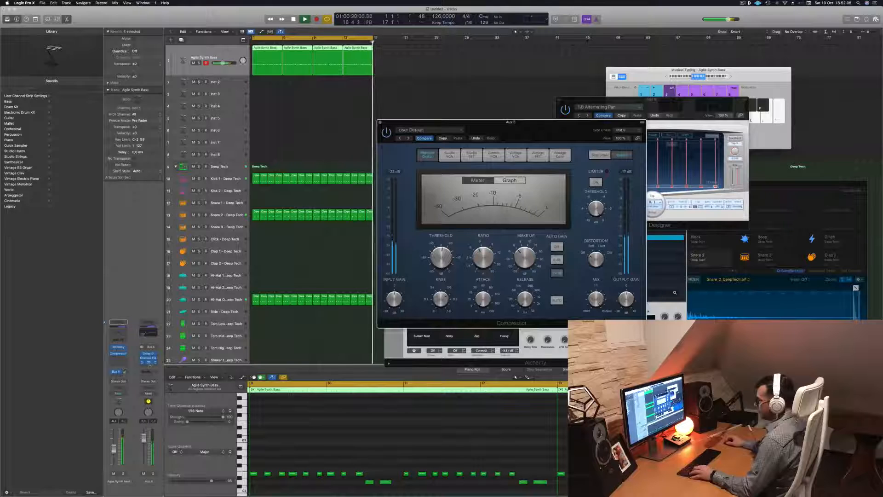
pyautogui.moveTo(149, 363); pyautogui.dragTo(119, 362)
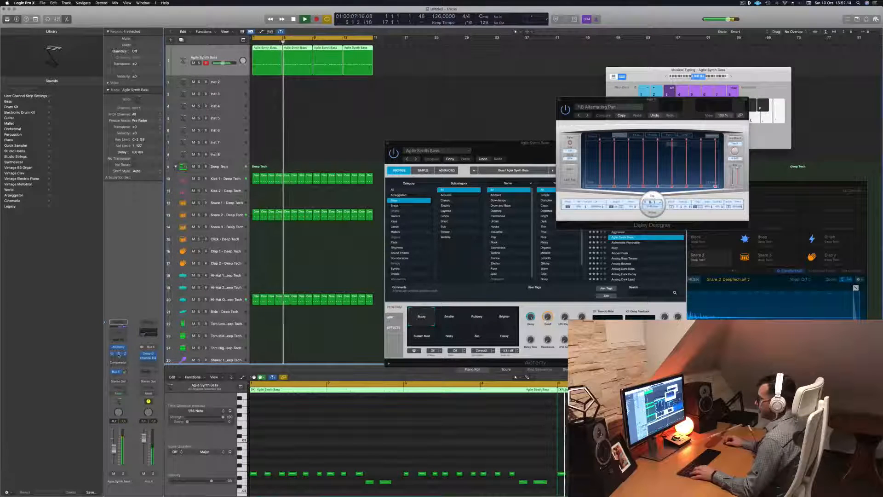
# Step: Copy the side-chained Compressor from the bass channel to the aux after the Channel EQ, and check its settings
pyautogui.moveTo(119, 355); pyautogui.dragTo(148, 366)
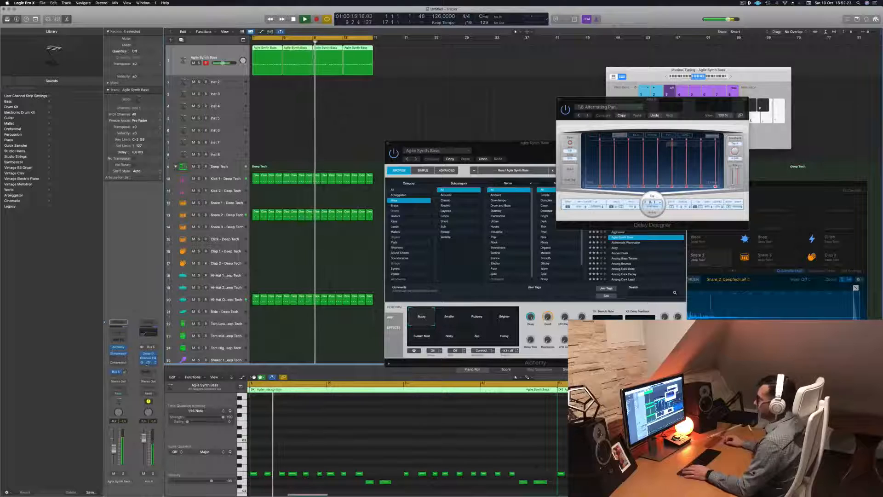
pyautogui.click(148, 362)
pyautogui.moveTo(424, 83); pyautogui.dragTo(590, 225)
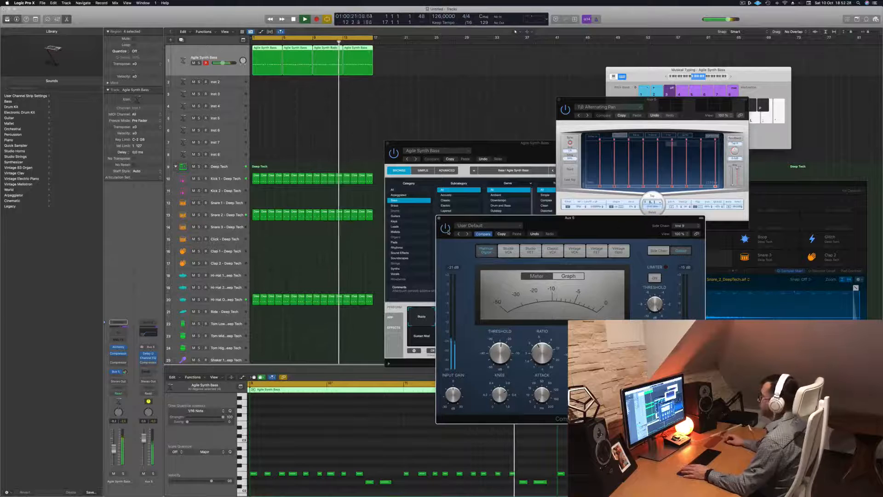
pyautogui.moveTo(563, 229); pyautogui.dragTo(547, 231)
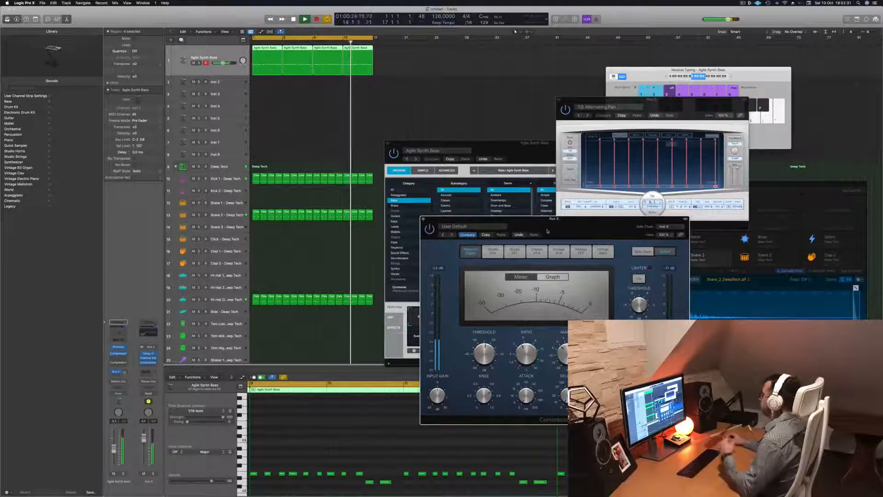
pyautogui.click(424, 218)
# Step: Close the Alchemy window and deselect the bass regions in the arrangement
pyautogui.moveTo(504, 150); pyautogui.dragTo(380, 188)
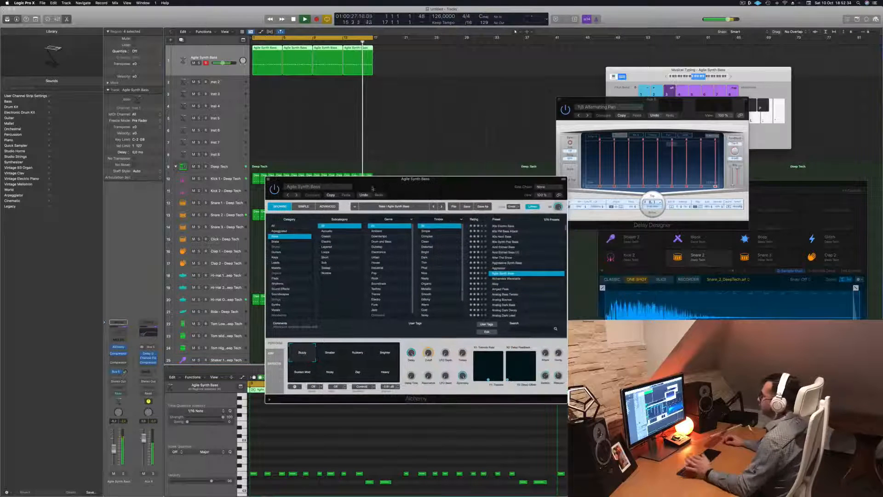
pyautogui.click(268, 179)
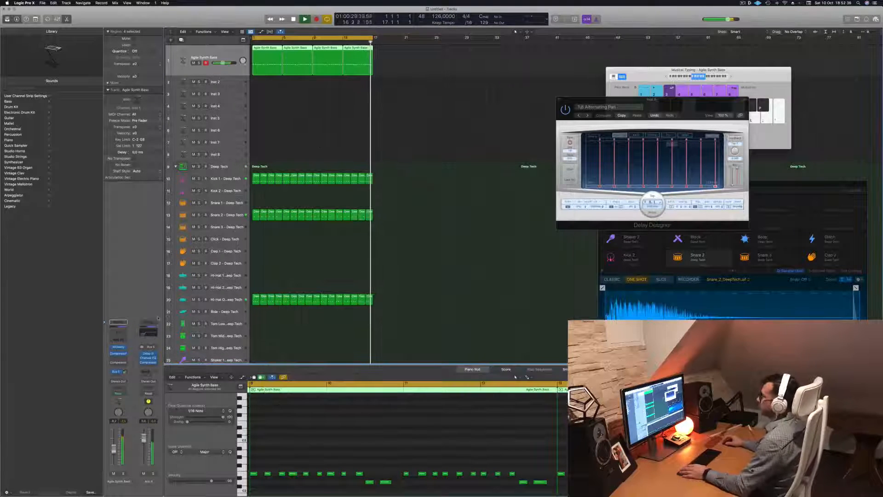
pyautogui.click(355, 161)
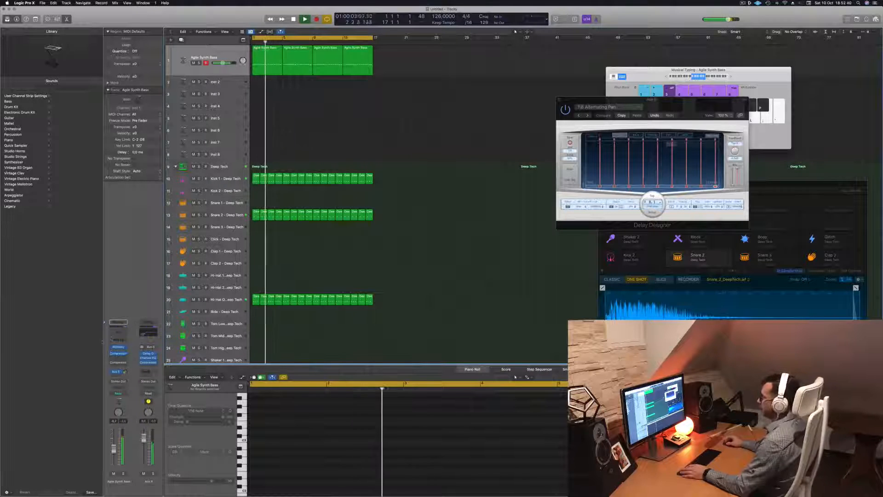
# Step: Insert a Channel EQ on the bass channel and set its high cut to 920 Hz at 48 dB/Oct during playback
pyautogui.click(118, 332)
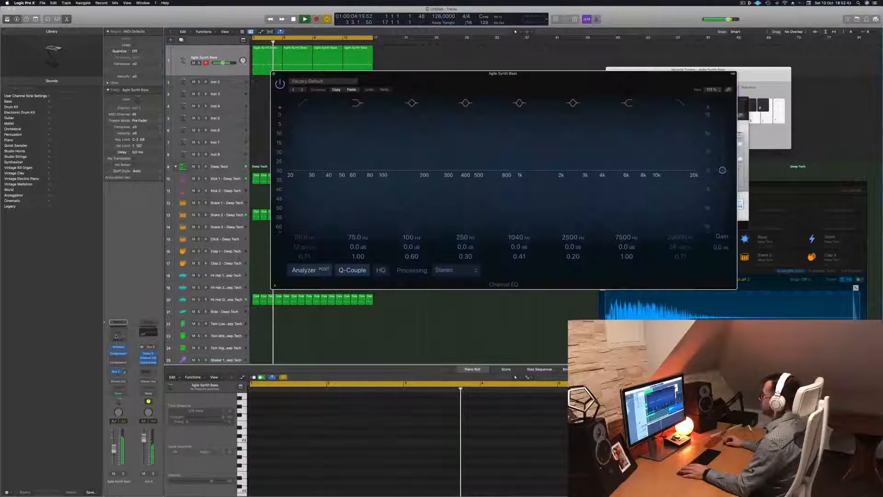
pyautogui.moveTo(596, 73); pyautogui.dragTo(514, 71)
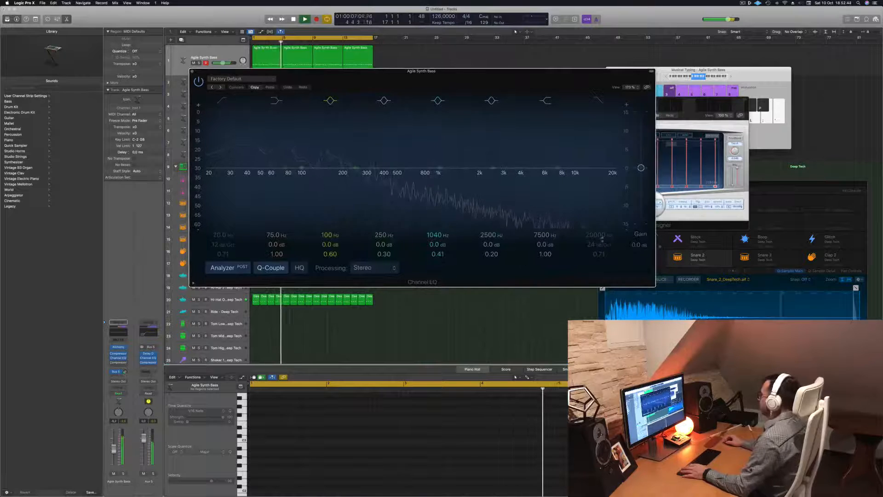
pyautogui.click(599, 100)
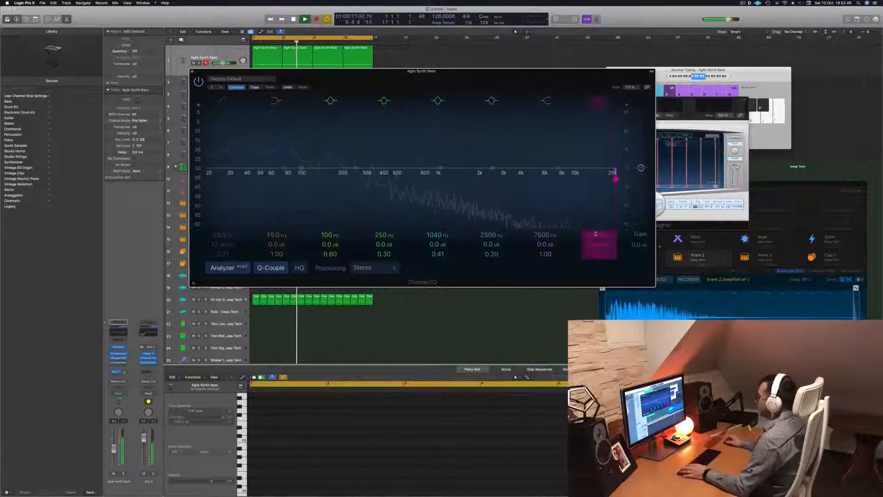
pyautogui.moveTo(595, 179); pyautogui.dragTo(440, 178)
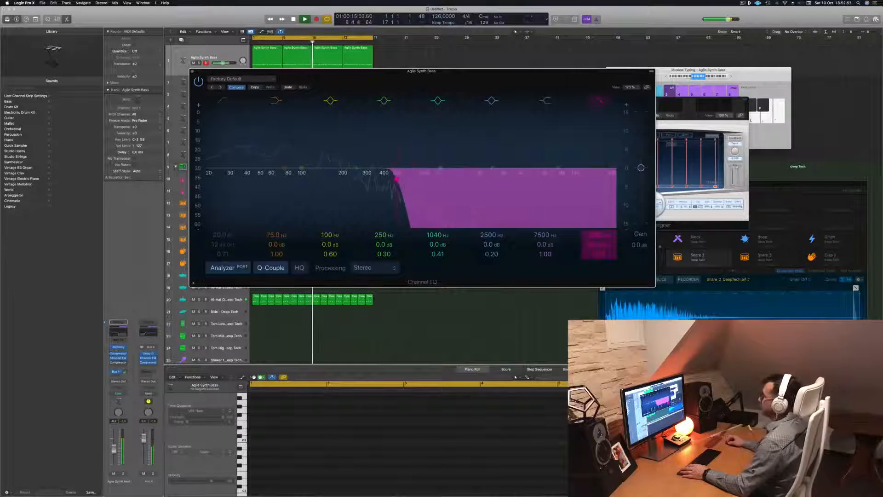
pyautogui.moveTo(397, 179); pyautogui.dragTo(408, 179)
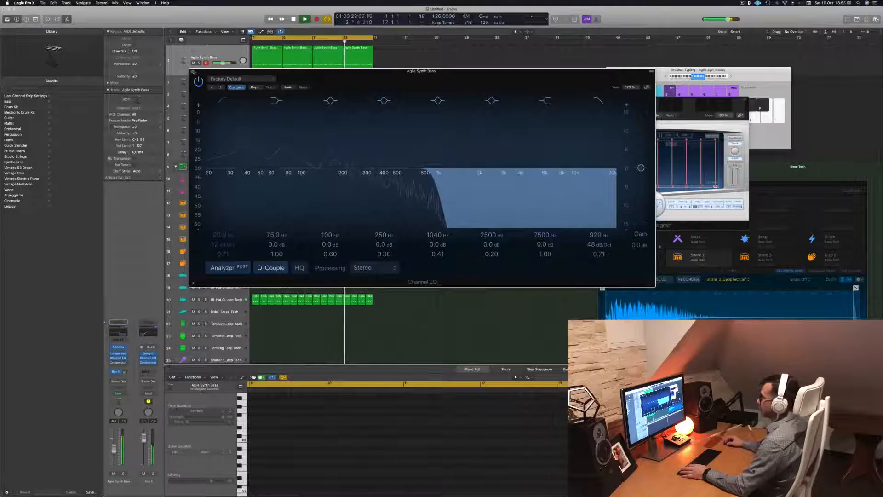
pyautogui.click(192, 71)
# Step: Load Alchemy on the Inst 2 track and route a send from its channel to an unused bus
pyautogui.click(231, 85)
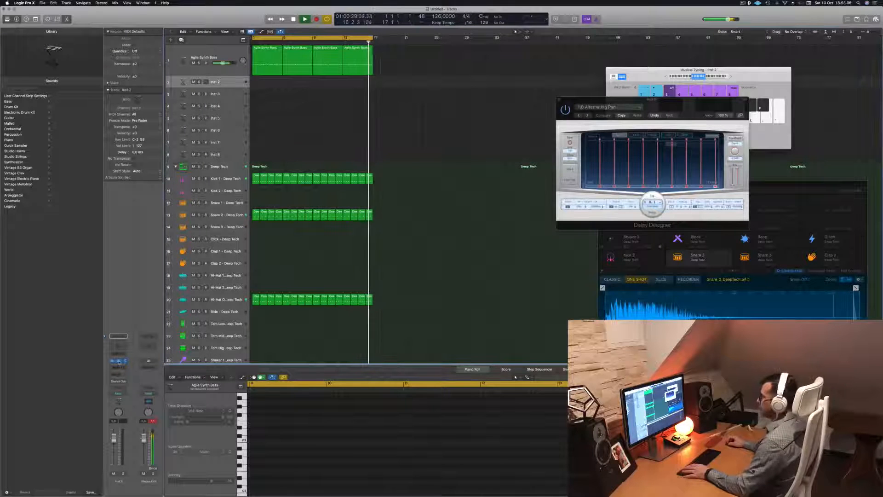
pyautogui.click(118, 361)
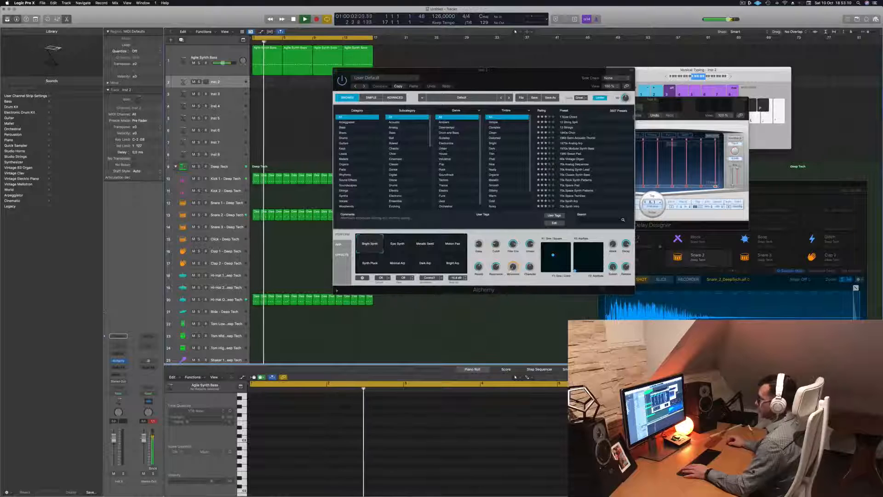
pyautogui.click(119, 335)
pyautogui.moveTo(117, 382)
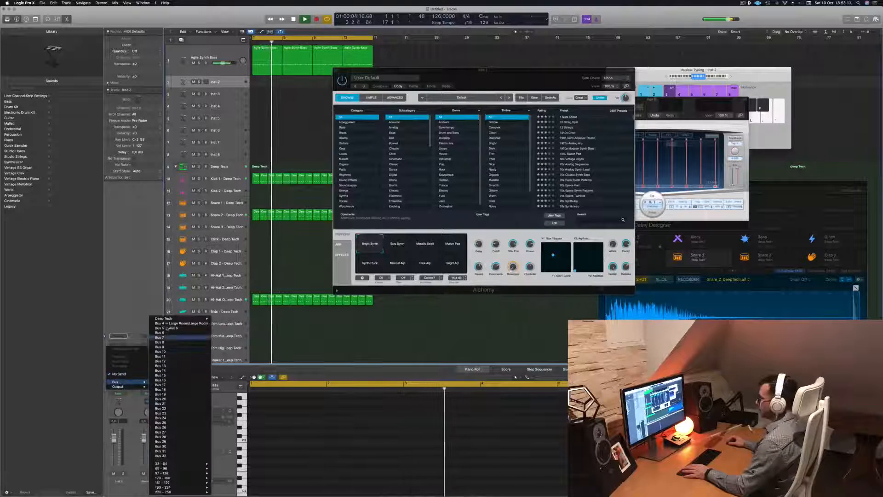
pyautogui.click(159, 342)
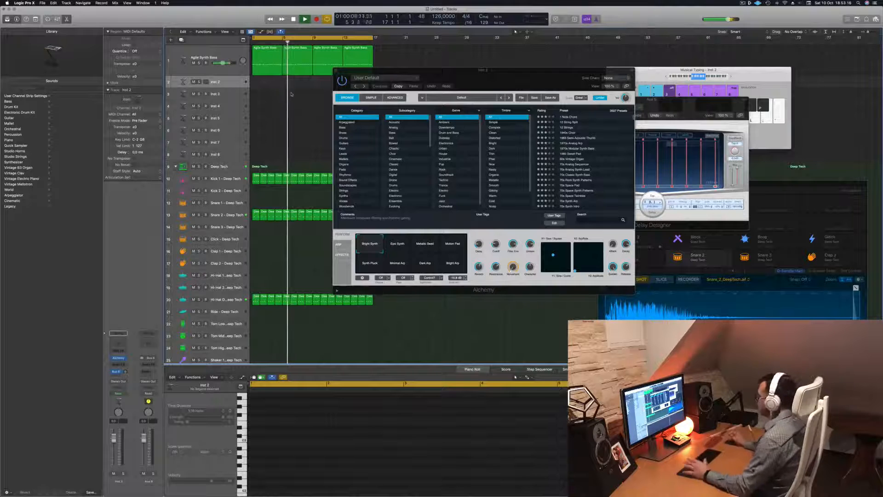
# Step: Reposition the Alchemy window clear of the track list and enlarge the Inst 2 track row
pyautogui.moveTo(471, 75); pyautogui.dragTo(460, 123)
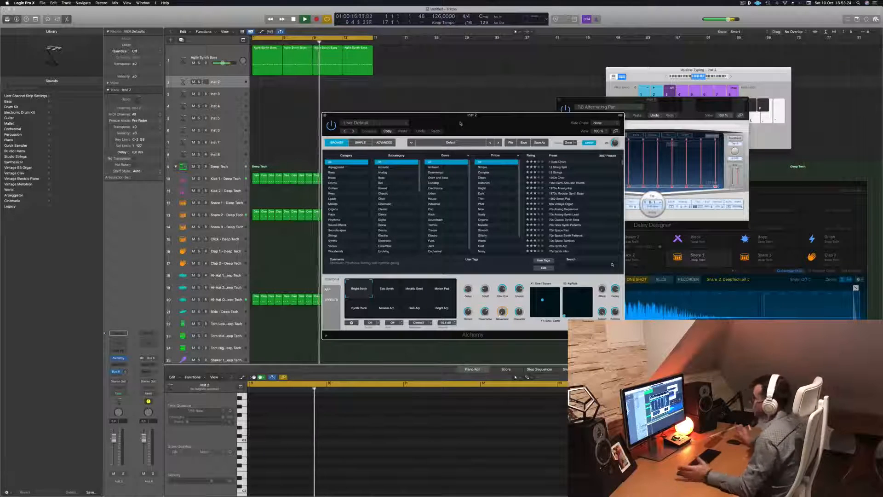
pyautogui.moveTo(460, 123); pyautogui.dragTo(524, 117)
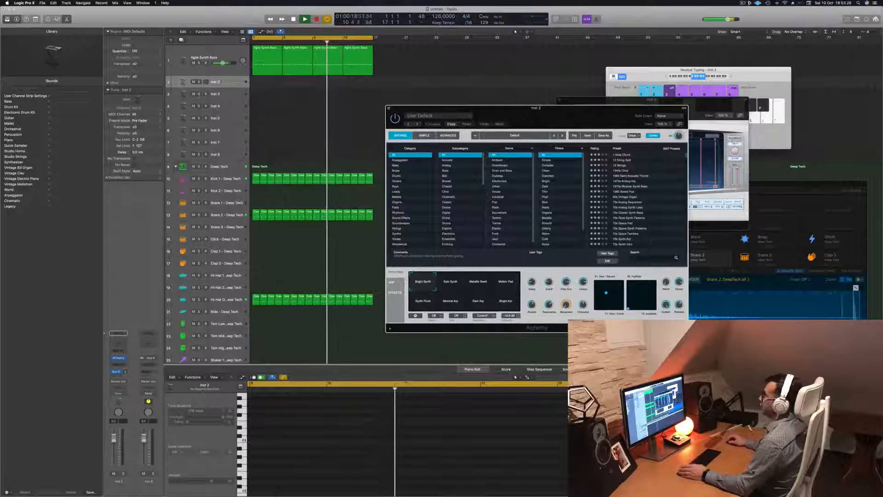
pyautogui.moveTo(227, 87); pyautogui.dragTo(228, 111)
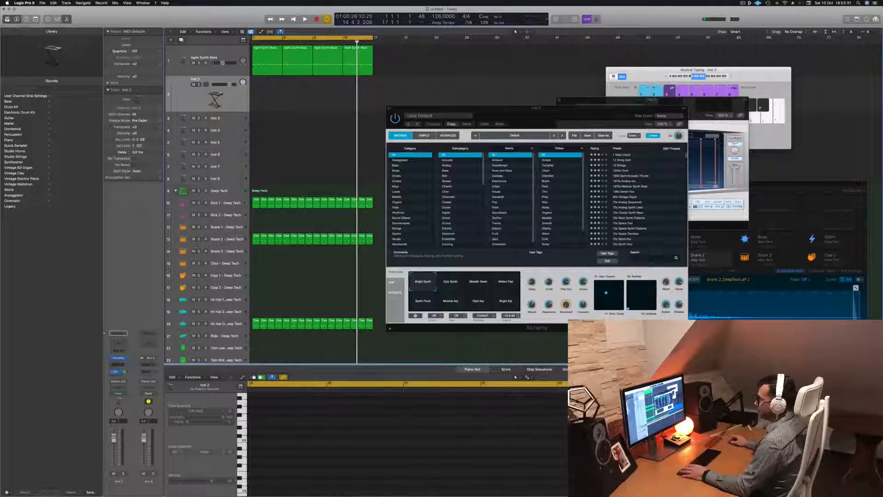
# Step: Insert SilverVerb on the Inst 2 send's aux channel, load the saved user preset, and restart playback
pyautogui.click(150, 364)
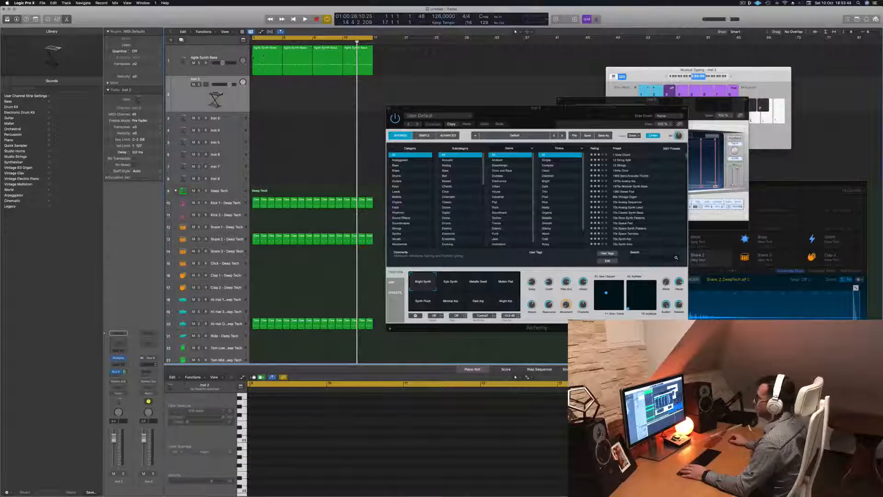
pyautogui.click(238, 467)
pyautogui.click(336, 82)
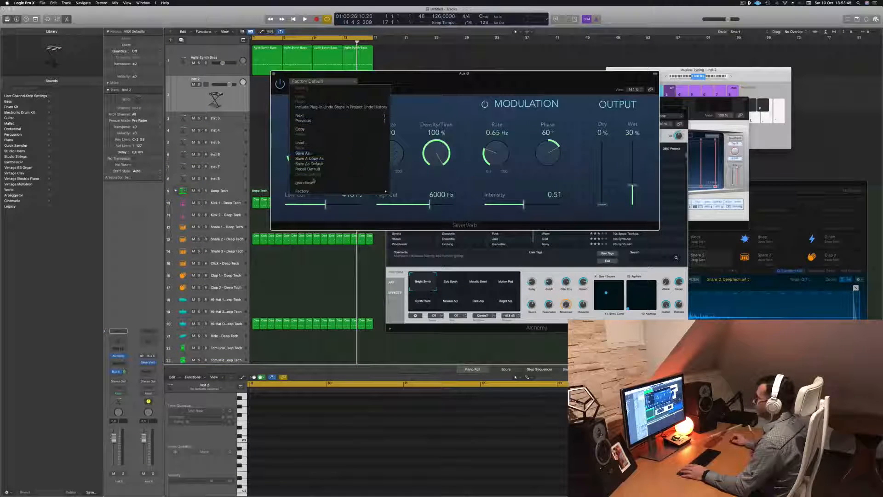
pyautogui.click(304, 183)
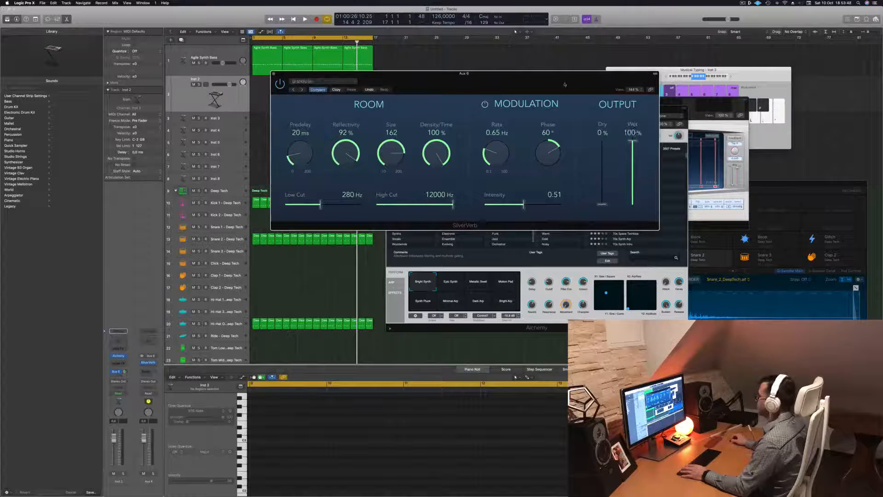
pyautogui.press('space')
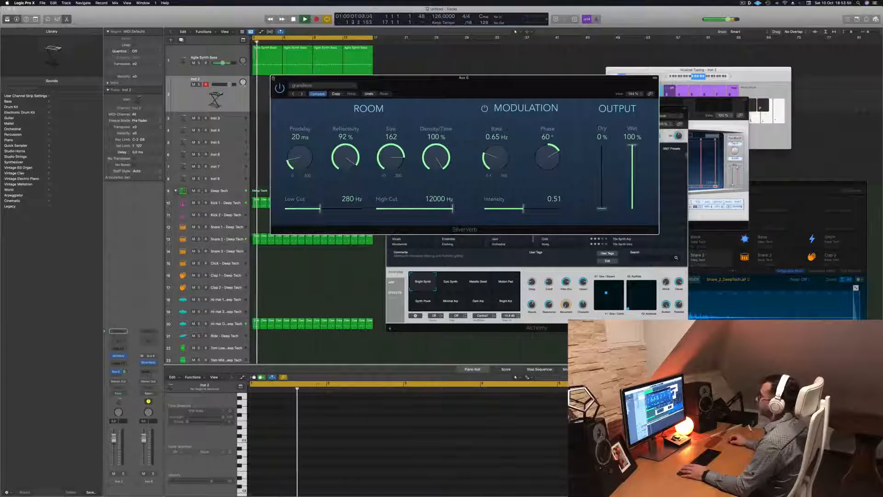
pyautogui.click(273, 77)
# Step: Lower the Inst 2 track volume slightly, and bring the Alchemy window back beside the Delay Designer window
pyautogui.moveTo(230, 84); pyautogui.dragTo(225, 85)
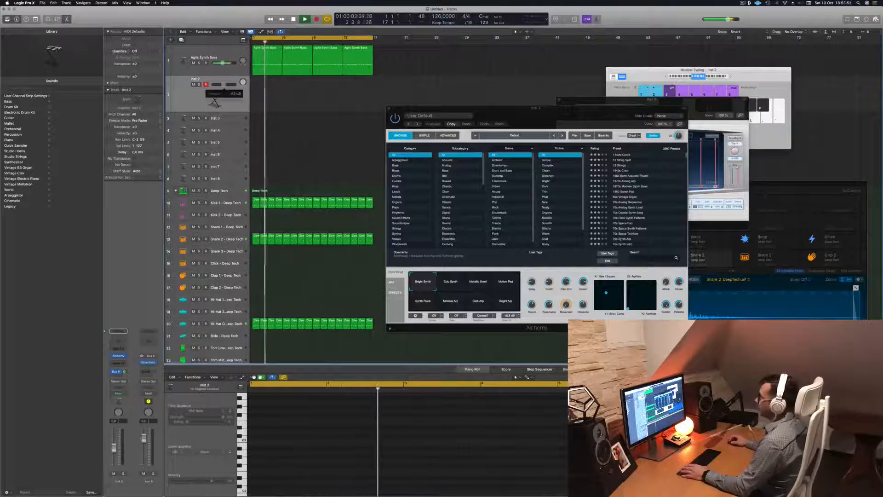
pyautogui.click(118, 355)
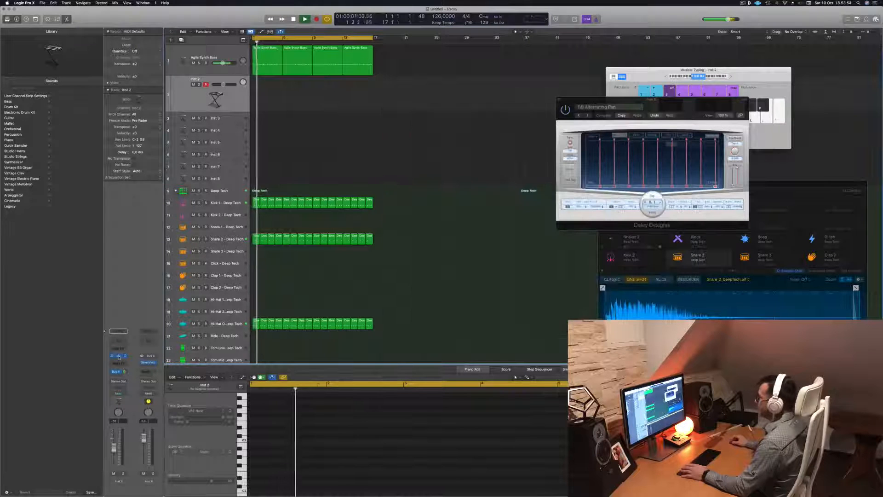
pyautogui.click(118, 356)
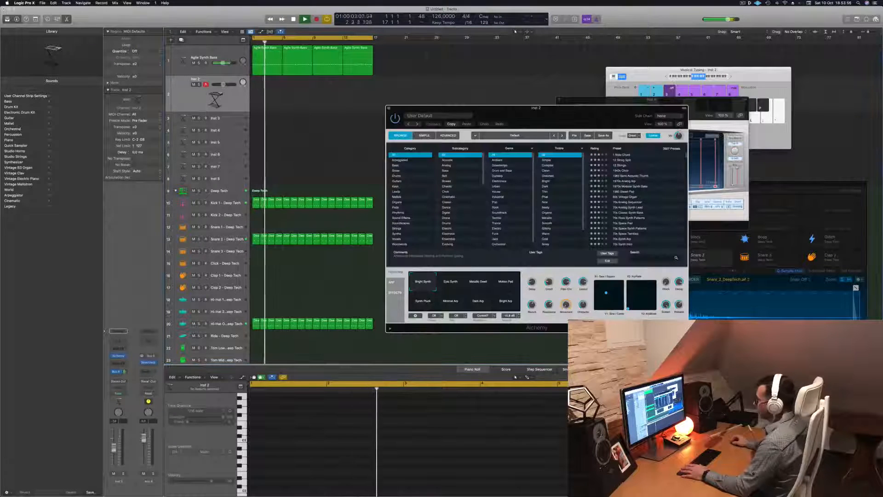
pyautogui.moveTo(544, 109); pyautogui.dragTo(480, 105)
# Step: Filter Alchemy's presets to Pads with the Fast Attack subcategory, rearrange the overlapping windows, and load Light Harmonics
pyautogui.click(316, 203)
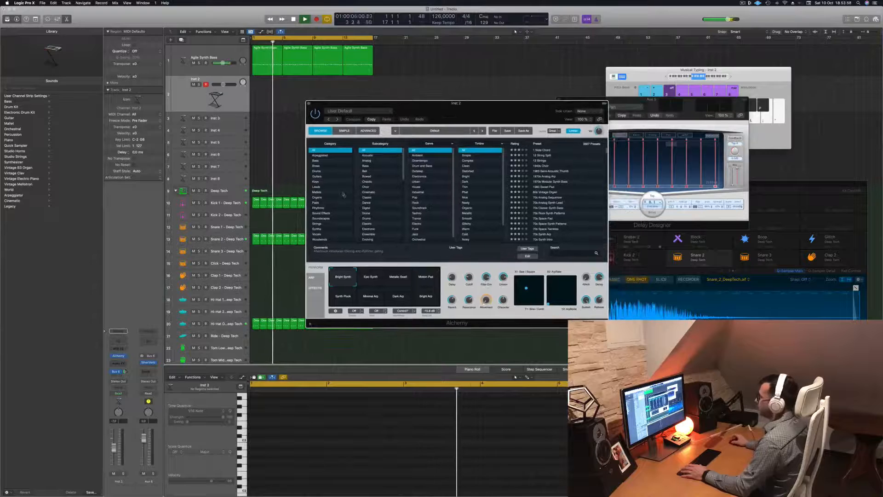
pyautogui.click(371, 171)
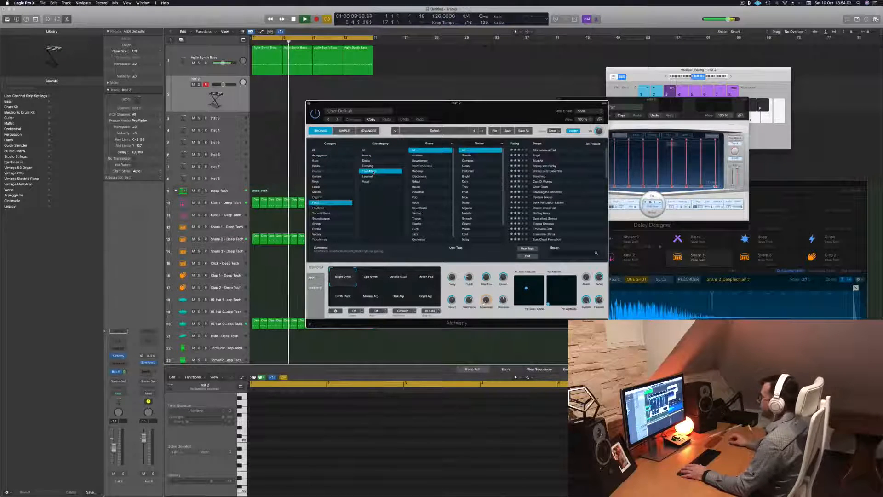
pyautogui.scroll(-5, 562, 177)
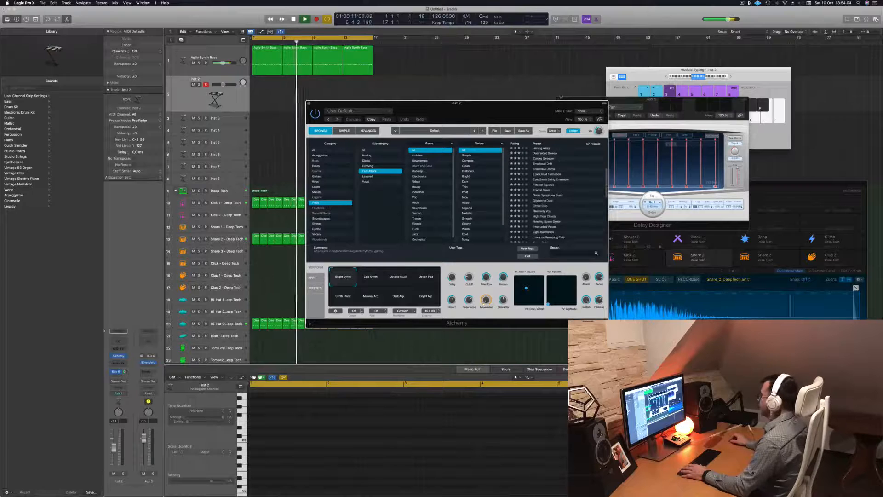
pyautogui.moveTo(654, 73); pyautogui.dragTo(581, 32)
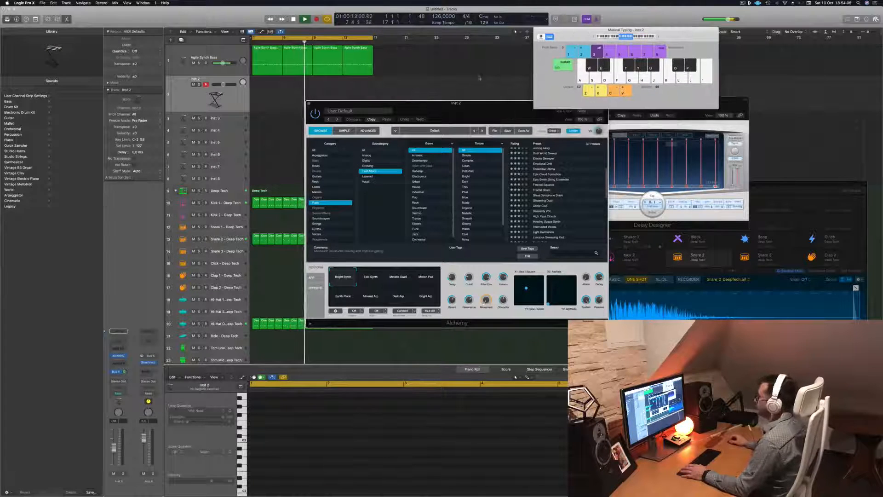
pyautogui.moveTo(479, 104); pyautogui.dragTo(437, 122)
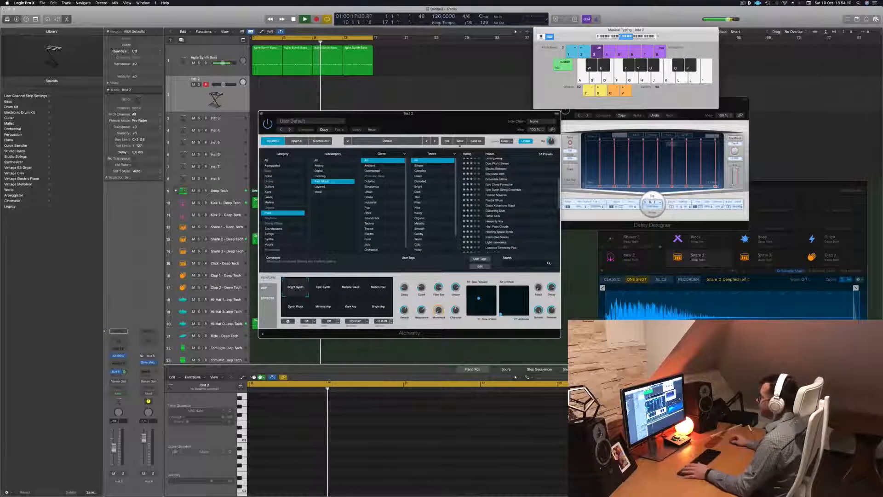
pyautogui.scroll(-2, 511, 183)
pyautogui.scroll(-2, 512, 184)
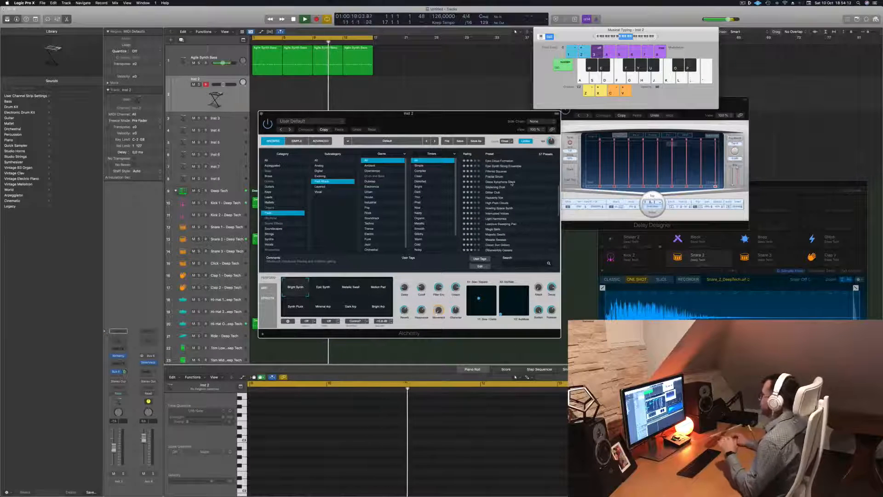
pyautogui.scroll(-2, 514, 186)
pyautogui.click(504, 205)
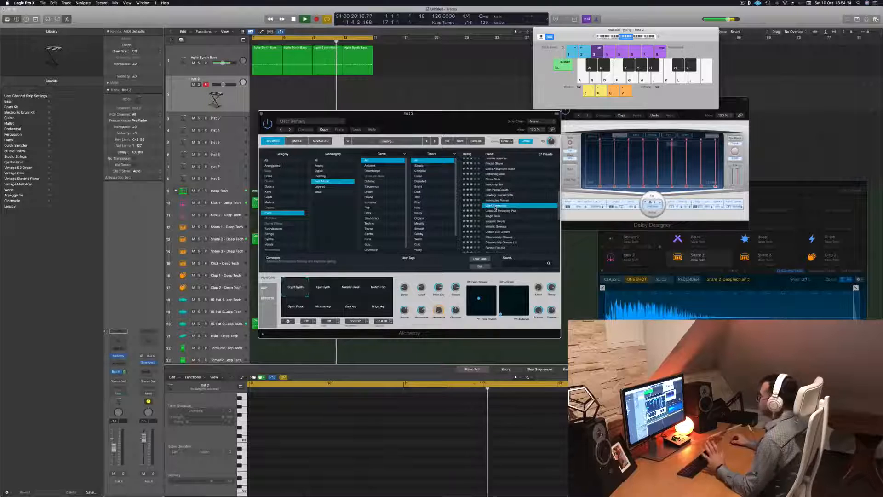
# Step: Adjust the channel volume and audition Light Metal Pad and Luscious Sweeping Pad before loading the Magic Bells preset
pyautogui.moveTo(113, 449); pyautogui.dragTo(114, 451)
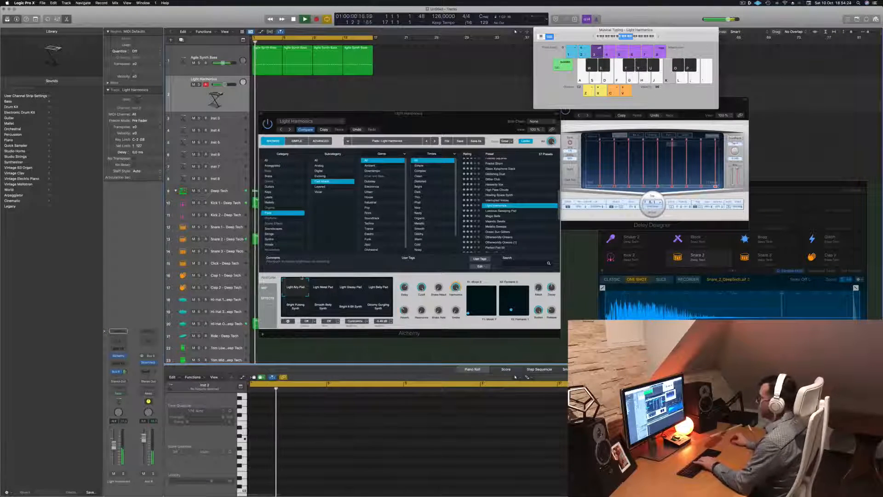
pyautogui.click(322, 287)
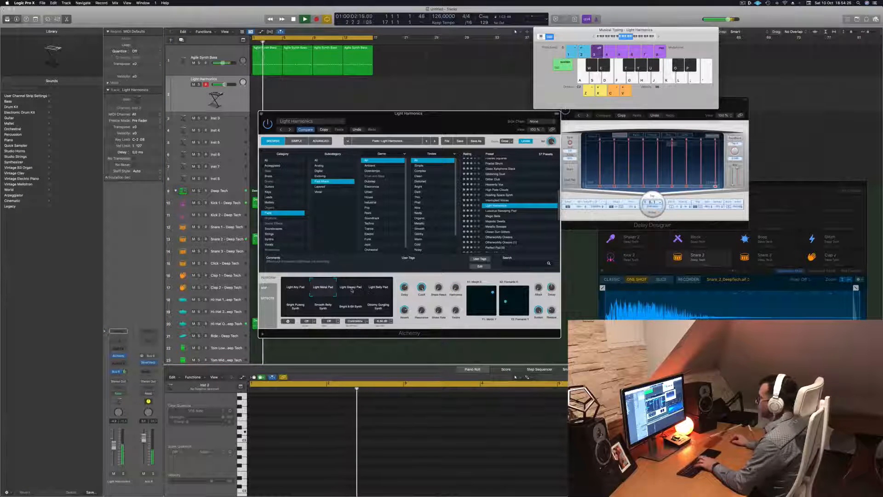
pyautogui.click(501, 210)
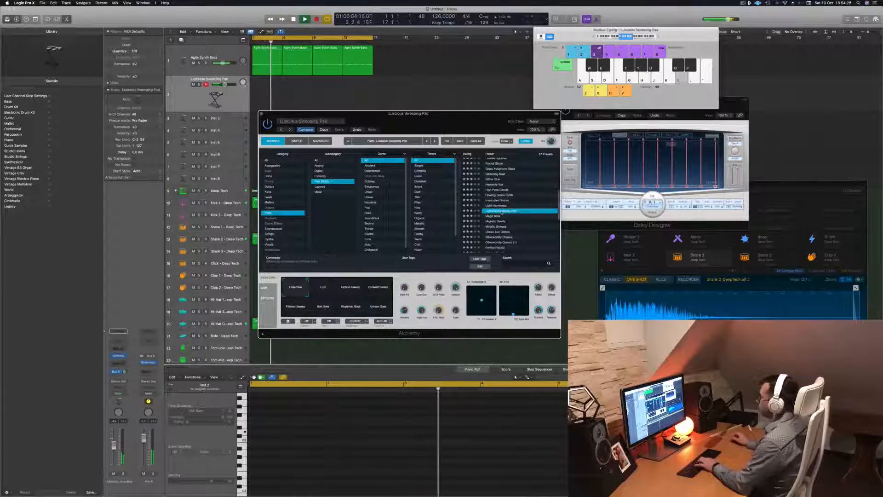
pyautogui.click(496, 215)
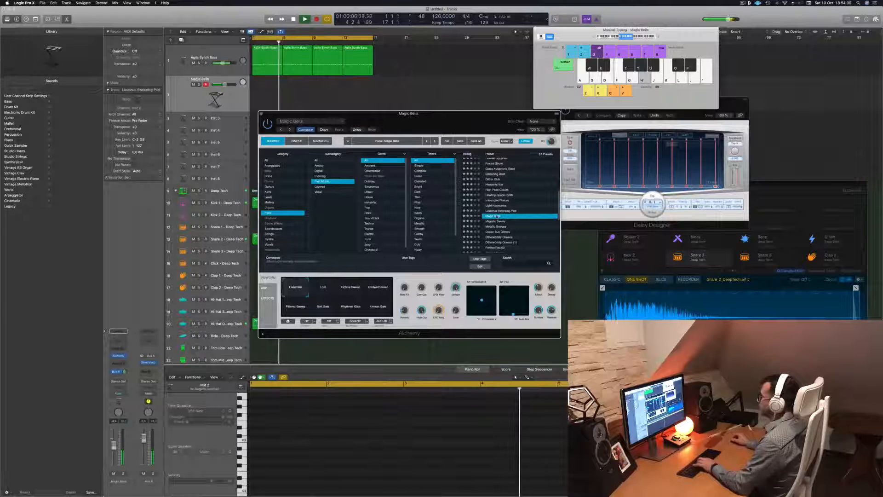
# Step: Shift the Musical Typing range higher and play test notes on Magic Bells while reducing its bus send level
pyautogui.click(659, 37)
pyautogui.press('k')
pyautogui.press('j')
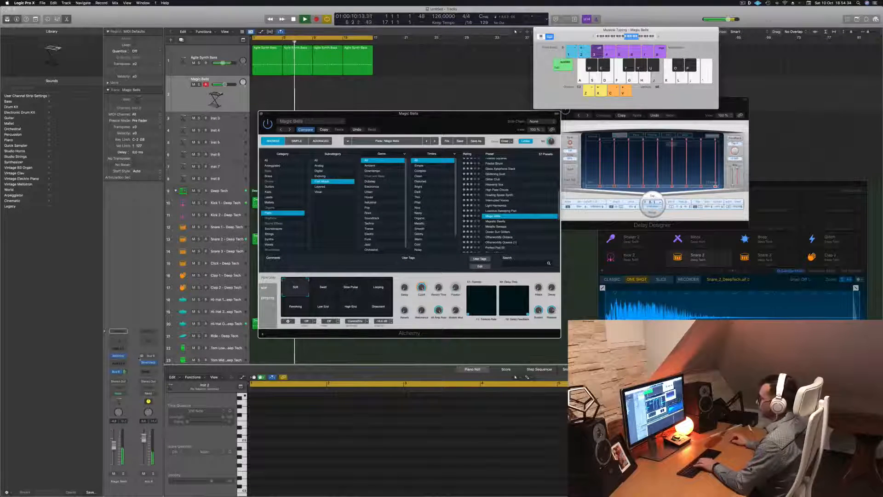
pyautogui.moveTo(125, 371); pyautogui.dragTo(124, 375)
pyautogui.press('h')
pyautogui.press('s')
# Step: Choose the Swell variation of Magic Bells, raise its channel fader slightly, and try out a descending melody over the loop
pyautogui.click(322, 289)
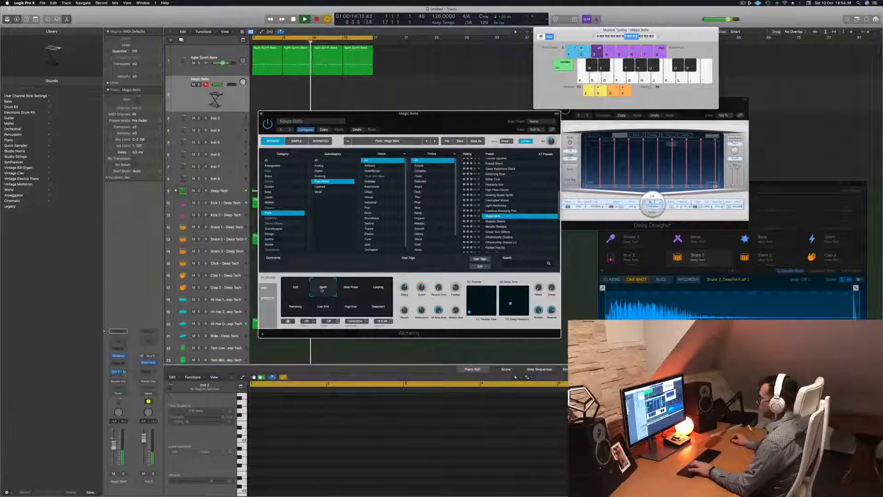
pyautogui.moveTo(114, 446); pyautogui.dragTo(115, 444)
pyautogui.press('f')
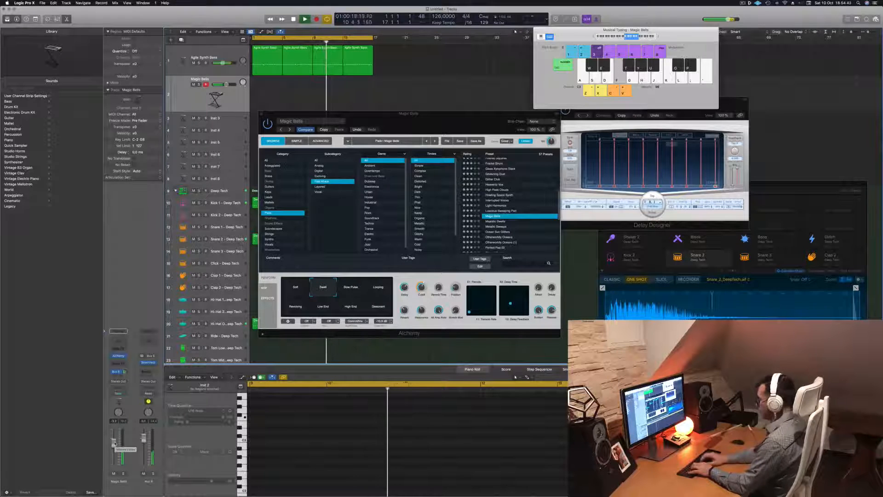
pyautogui.press('l')
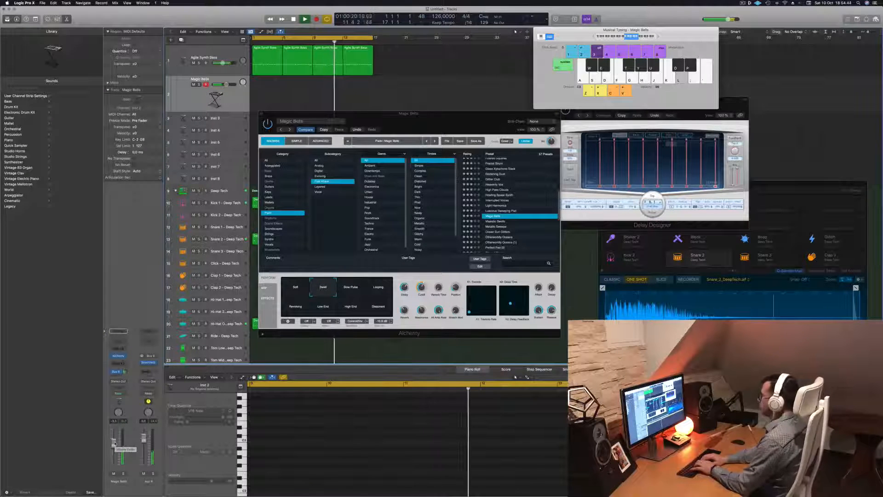
pyautogui.press('k')
pyautogui.press('j')
pyautogui.press('h')
pyautogui.press('f')
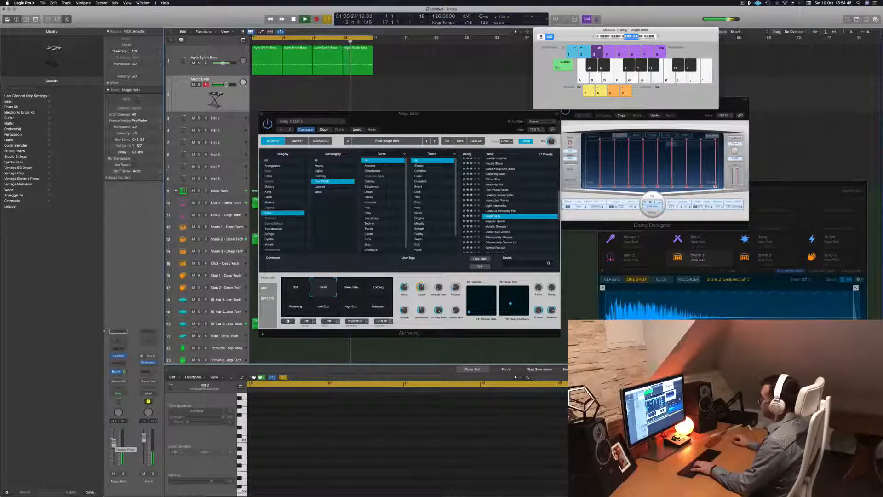
# Step: Audition the Slow Pulse, Looping, Revolving and Low End variations of Magic Bells while playing test notes over the loop
pyautogui.click(351, 288)
pyautogui.press('f')
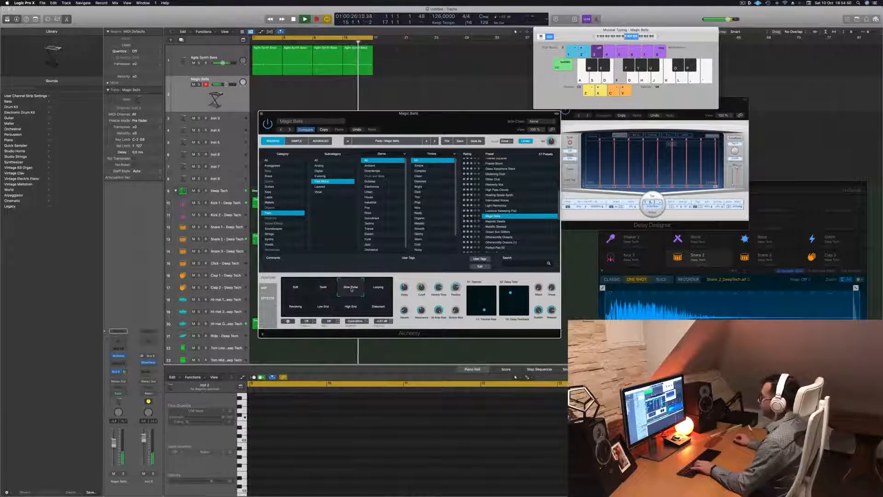
pyautogui.click(378, 288)
pyautogui.press('f')
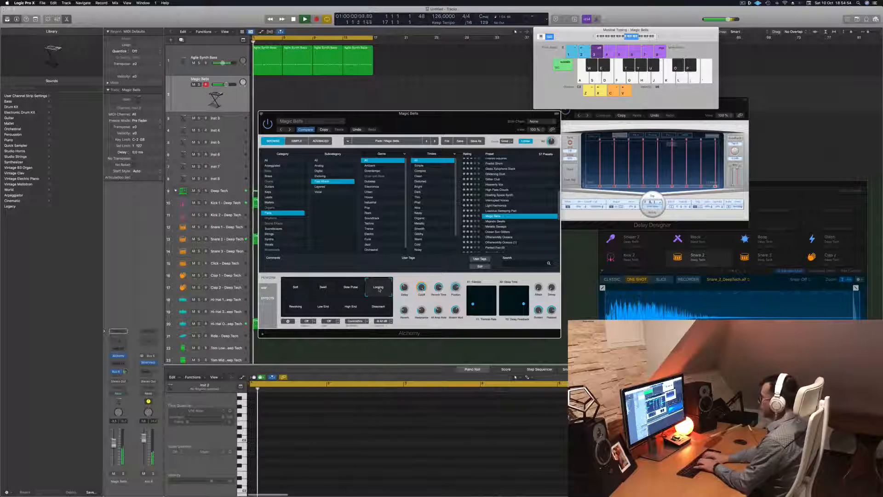
pyautogui.press('h')
pyautogui.press('j')
pyautogui.press('k')
pyautogui.press('h')
pyautogui.click(289, 307)
pyautogui.click(323, 306)
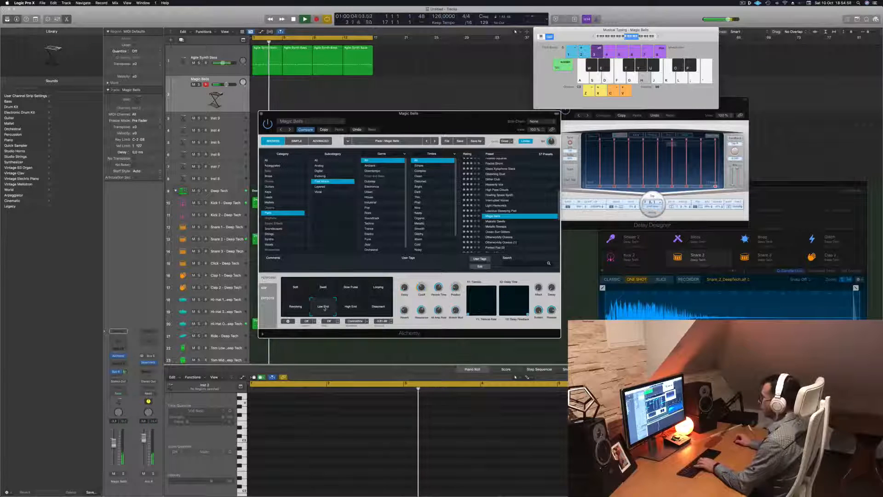
# Step: Load the Majestic Swells preset and lower its channel fader while playing test notes
pyautogui.click(495, 221)
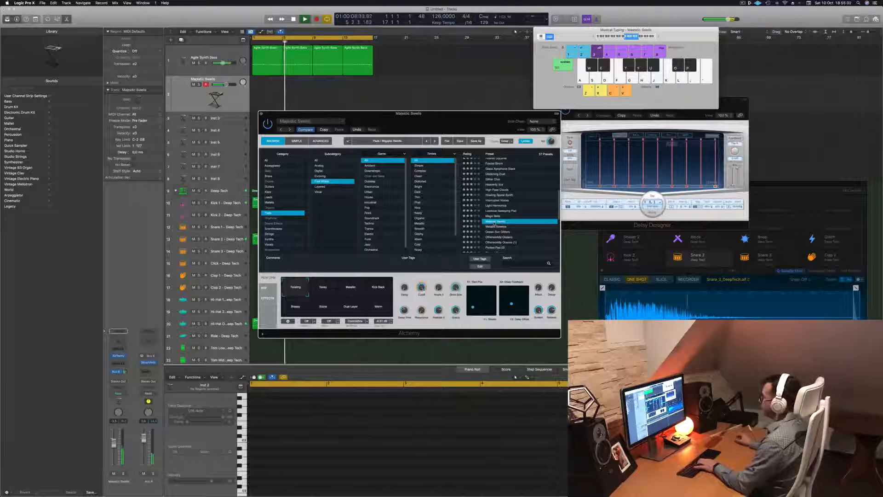
pyautogui.press('f')
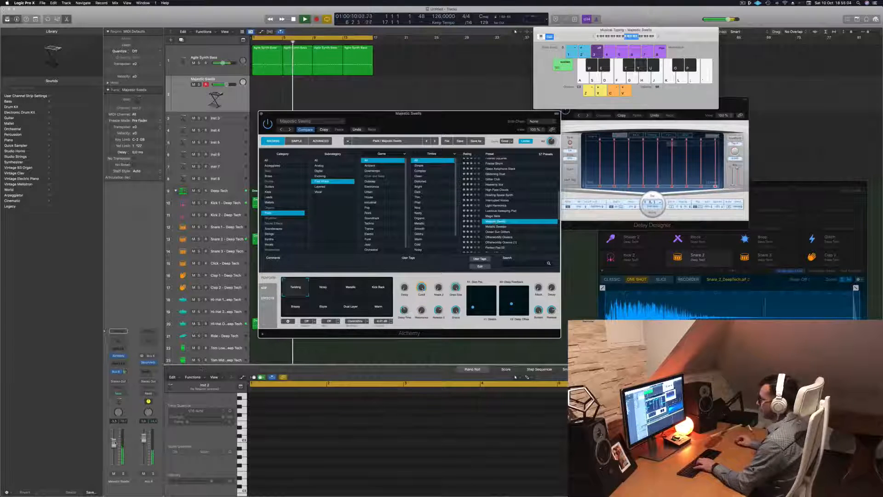
pyautogui.press('h')
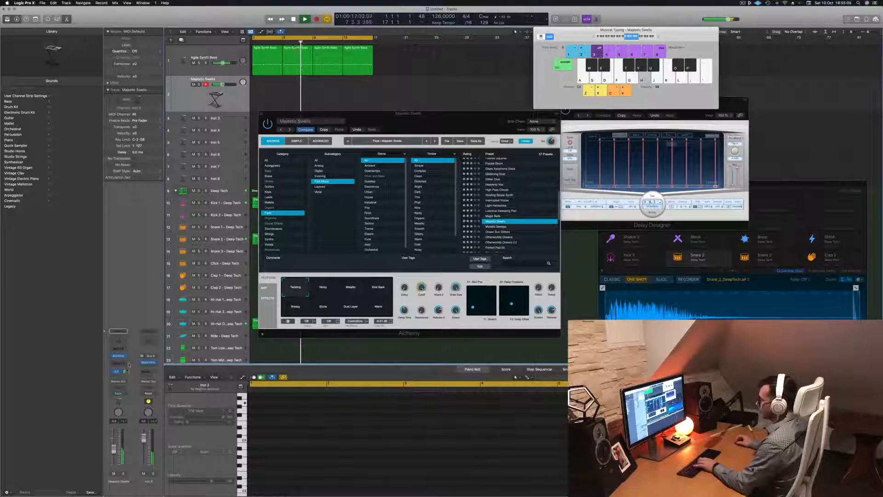
pyautogui.press('f')
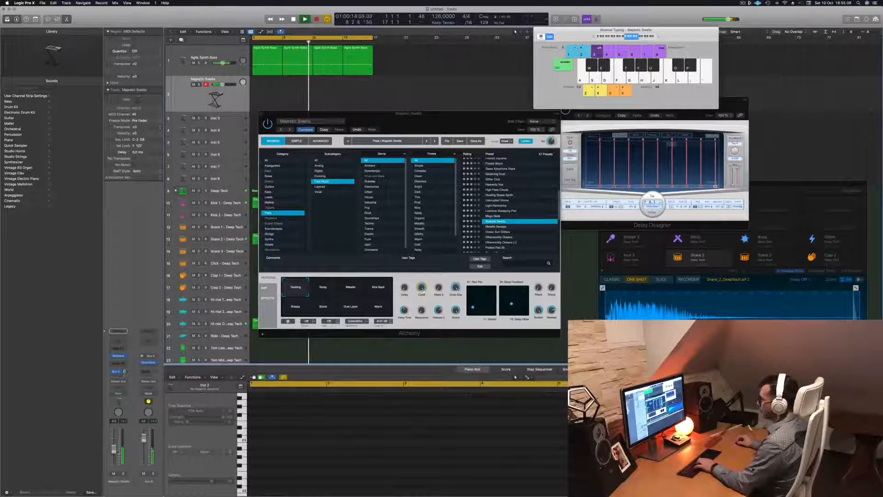
pyautogui.moveTo(115, 451); pyautogui.dragTo(115, 455)
pyautogui.press('k')
# Step: Choose the Noisy variation of Majestic Swells, raise its fader slightly, and rehearse a short melody with the Musical Typing window moved aside
pyautogui.click(326, 284)
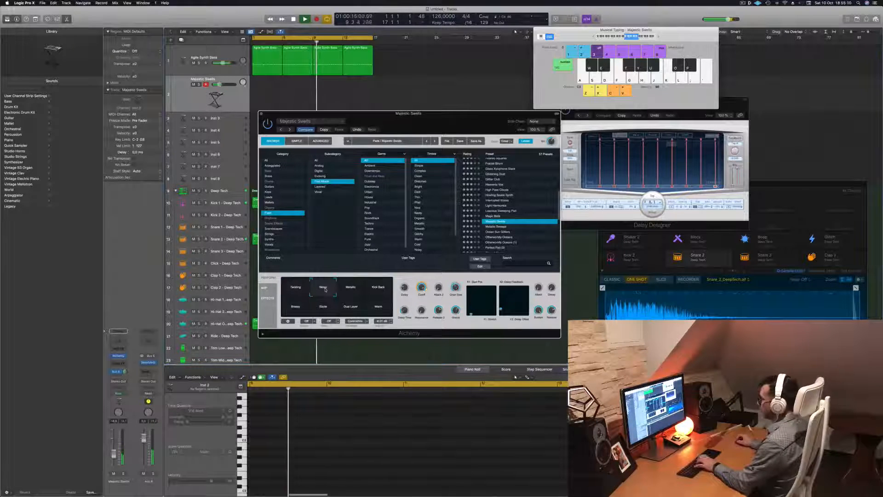
pyautogui.click(115, 446)
pyautogui.press('k')
pyautogui.press("'")
pyautogui.press(';')
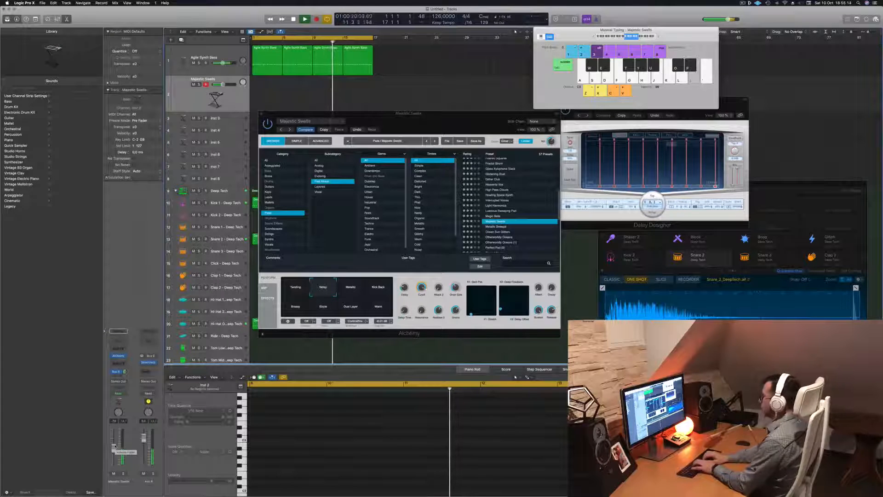
pyautogui.press('f')
pyautogui.press('s')
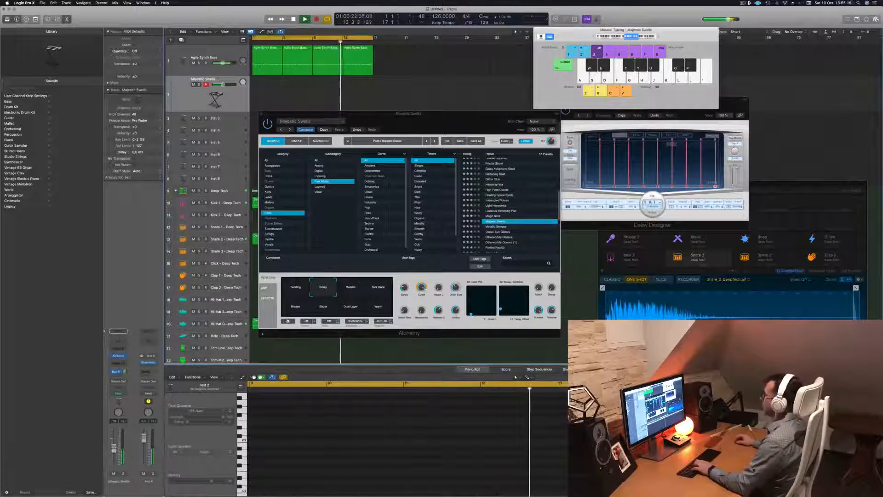
pyautogui.press('d')
pyautogui.press('f')
pyautogui.moveTo(589, 37); pyautogui.dragTo(611, 45)
pyautogui.press('d')
pyautogui.press('f')
# Step: Record a repeating four-note figure on the Majestic Swells track, rising over three notes and returning to the first, and stop near bar 14
pyautogui.press('r')
pyautogui.press('s')
pyautogui.press('d')
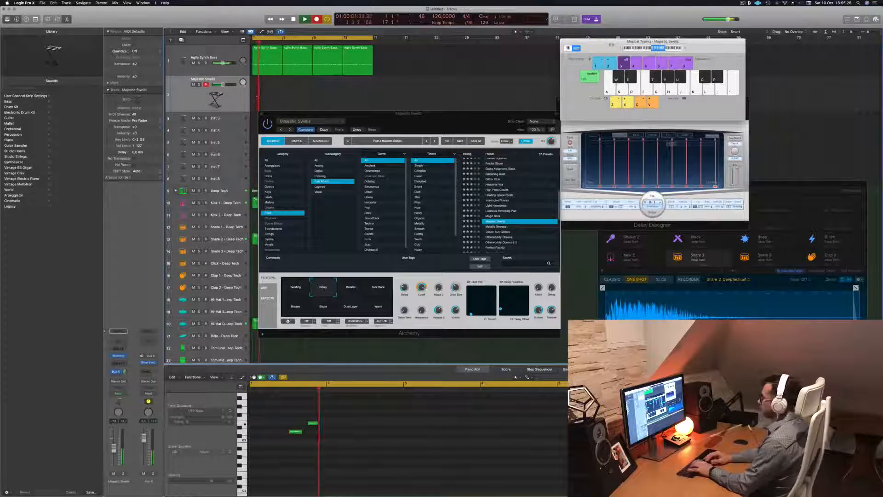
pyautogui.press('f')
pyautogui.press('s')
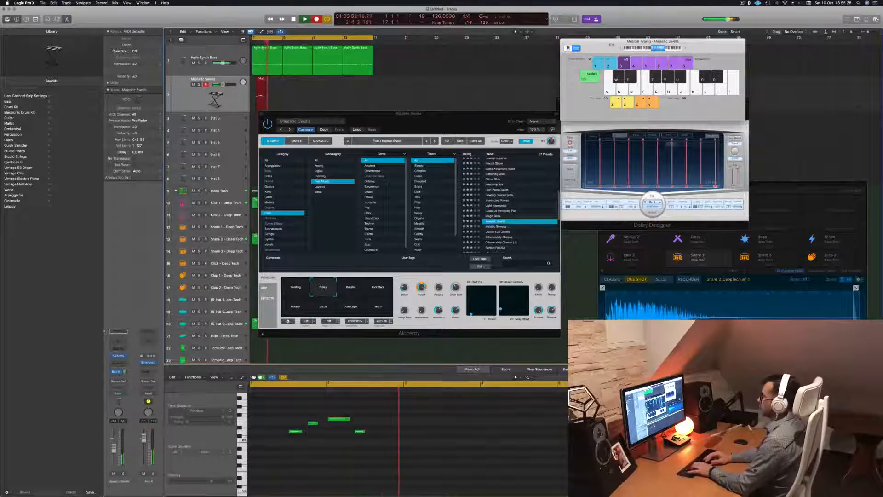
pyautogui.press('s')
pyautogui.press('d')
pyautogui.press('f')
pyautogui.press('s')
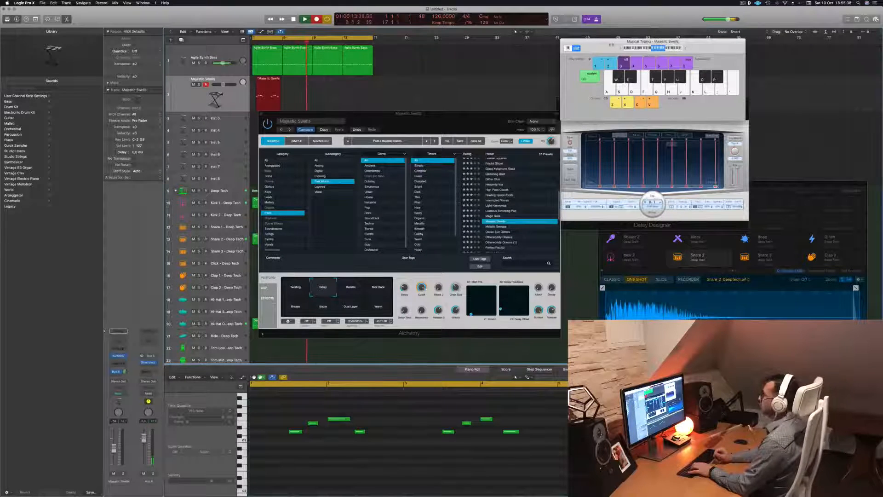
pyautogui.press('d')
pyautogui.press('f')
pyautogui.press('s')
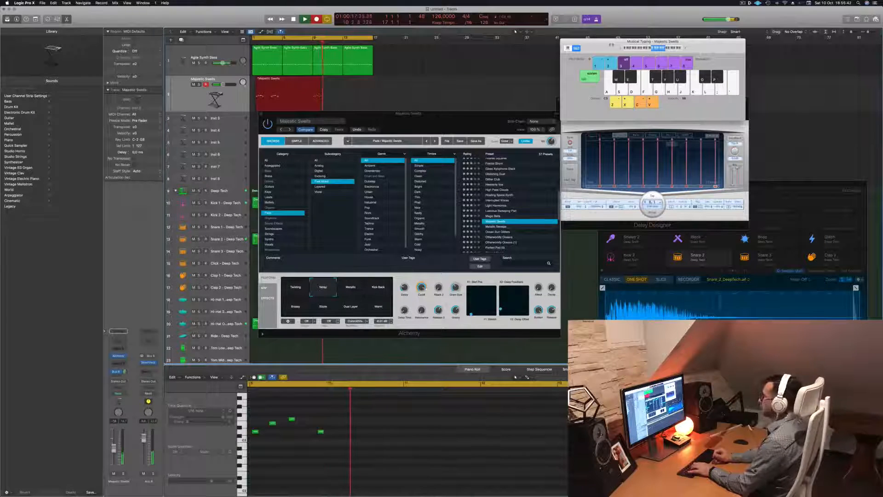
pyautogui.press('s')
pyautogui.press('d')
pyautogui.press('f')
pyautogui.press('s')
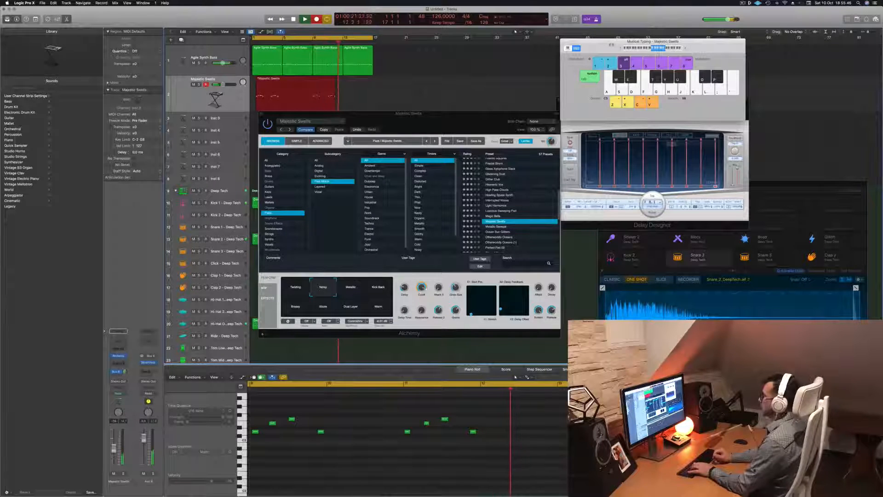
pyautogui.press('s')
pyautogui.press('f')
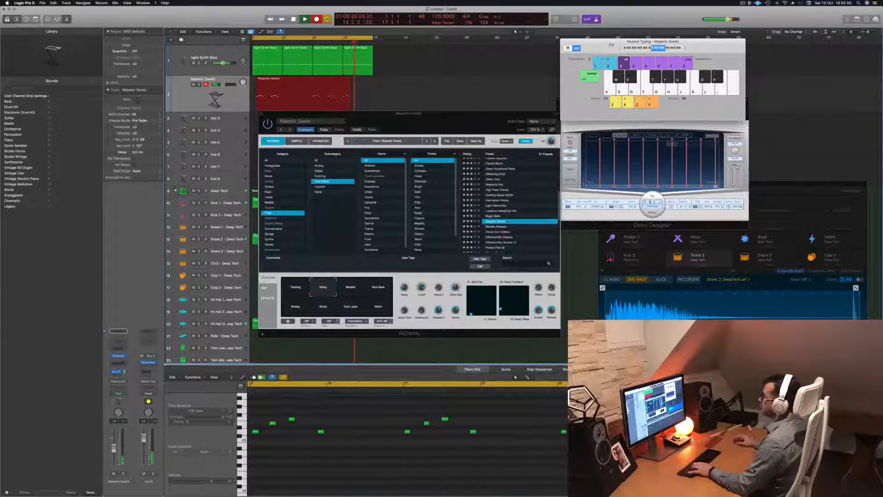
pyautogui.press('space')
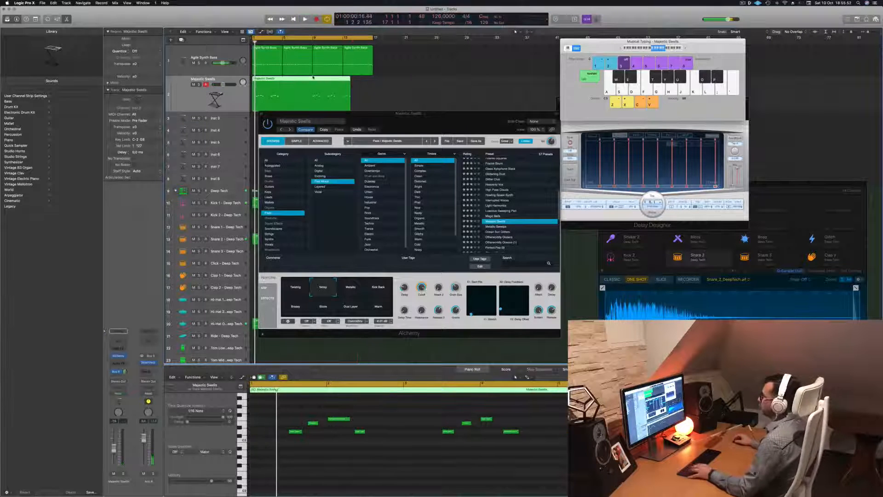
# Step: Split the Majestic Swells recording at bar 9, delete the first part, and move the remaining region to bar 1
pyautogui.keyDown('super'); pyautogui.doubleClick(310, 78); pyautogui.keyUp('super')
pyautogui.click(285, 80)
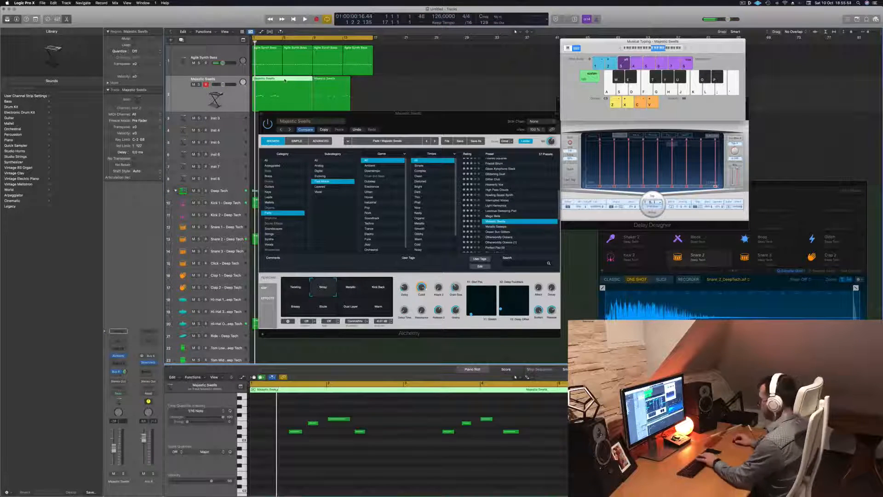
pyautogui.press('Delete')
pyautogui.moveTo(329, 82); pyautogui.dragTo(269, 83)
pyautogui.press('space')
pyautogui.press('space')
pyautogui.click(344, 455)
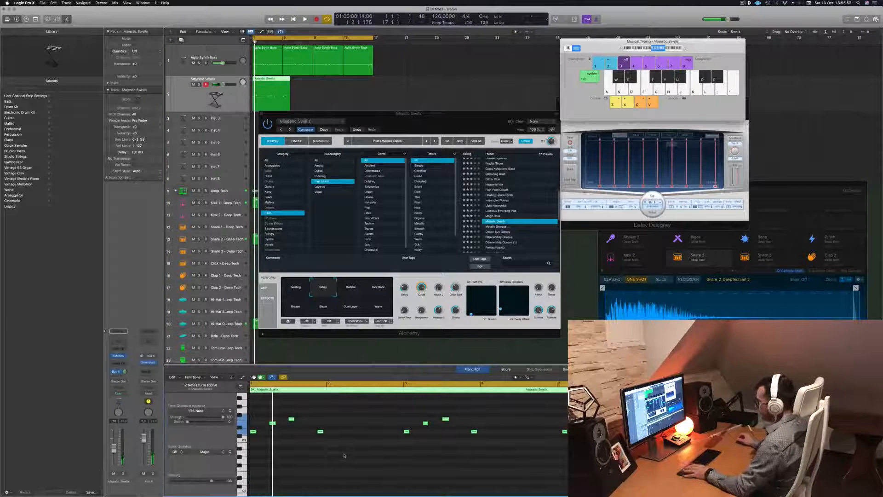
# Step: Try nudging the fourth melody note earlier, listen from the start, and undo the nudge
pyautogui.press('space')
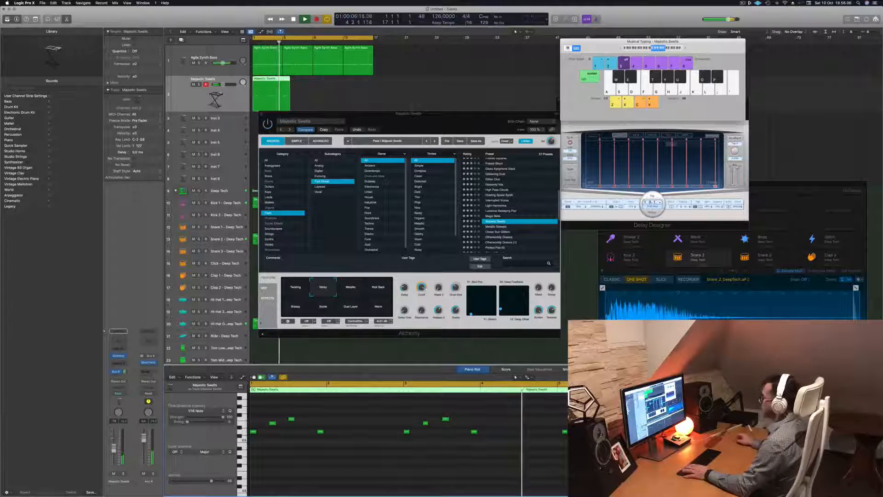
pyautogui.moveTo(340, 413); pyautogui.dragTo(321, 441)
pyautogui.press('space')
pyautogui.hotkey('alt', 'Left')
pyautogui.press('space')
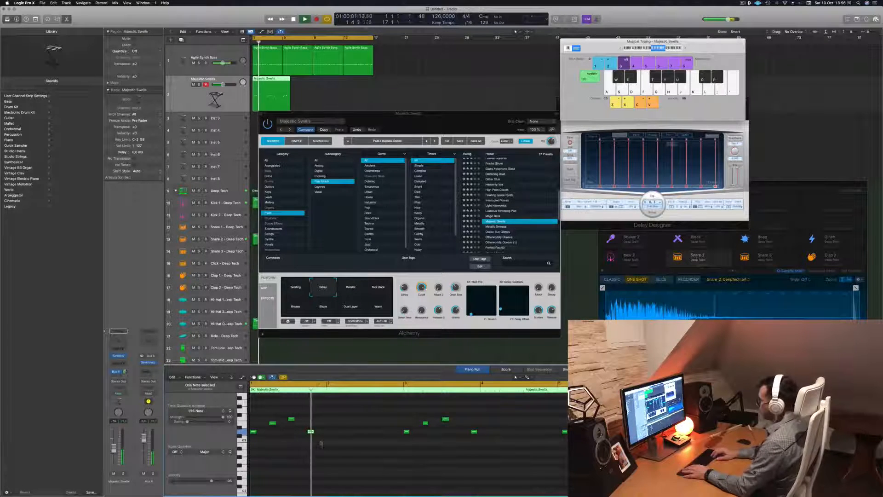
pyautogui.press('Return')
pyautogui.press('super+z')
pyautogui.press('super+z')
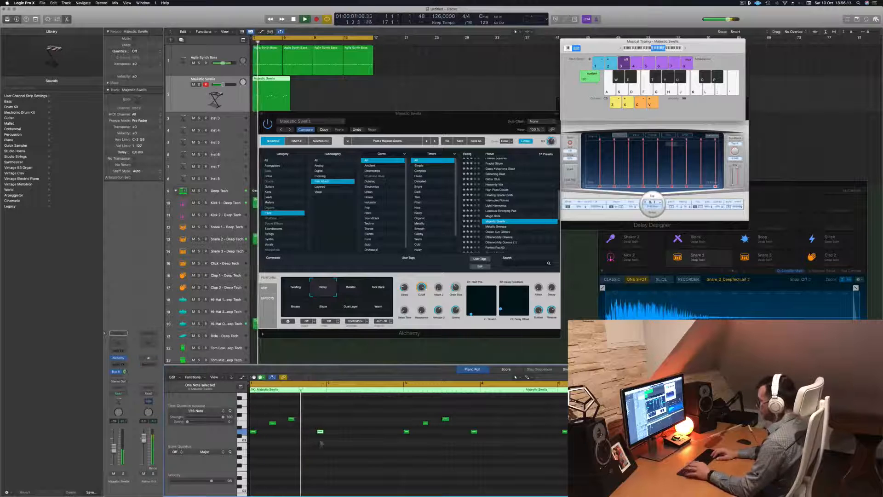
pyautogui.press('Return')
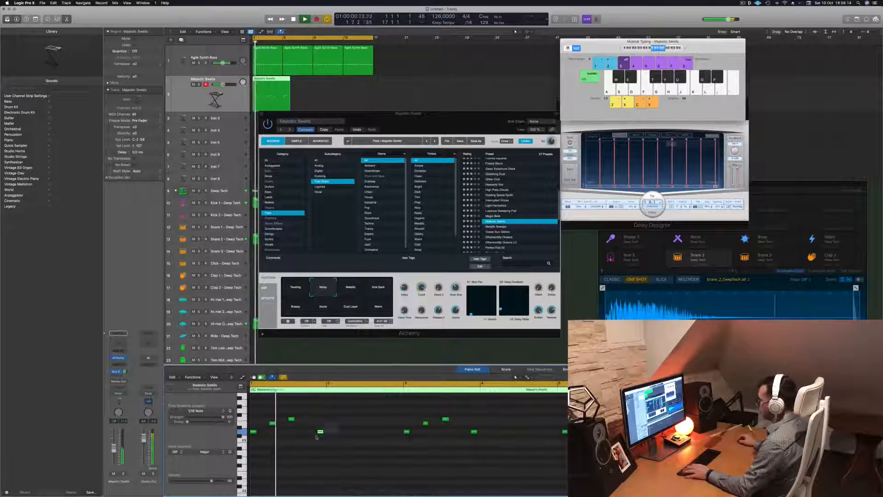
pyautogui.moveTo(317, 435); pyautogui.dragTo(314, 435)
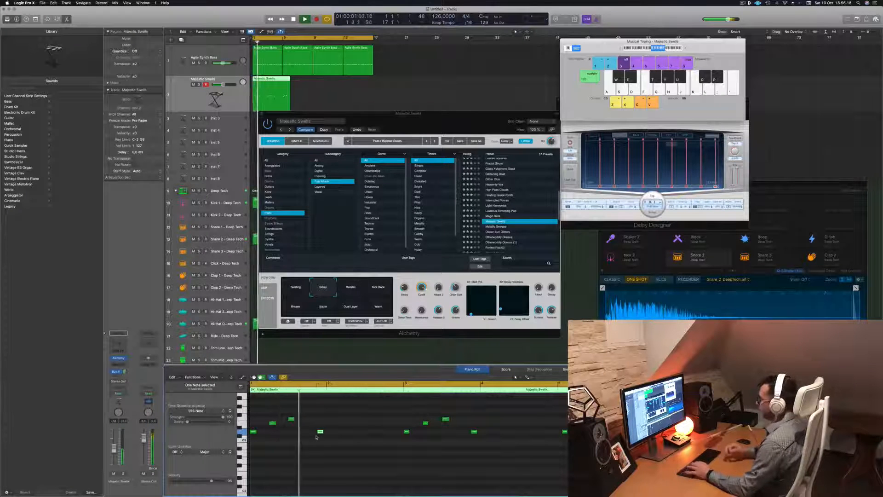
pyautogui.press('Return')
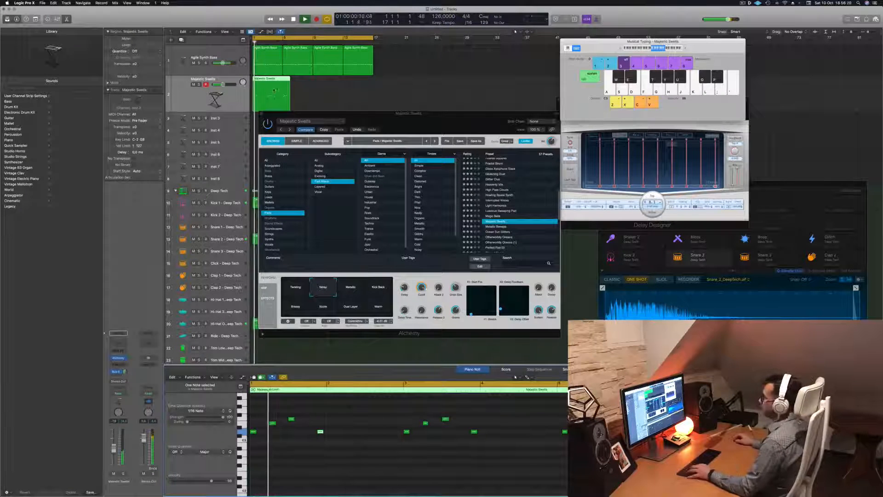
# Step: Split the Majestic Swells region at bar 5, delete the leftover end, and select the remaining four-bar region
pyautogui.click(284, 79)
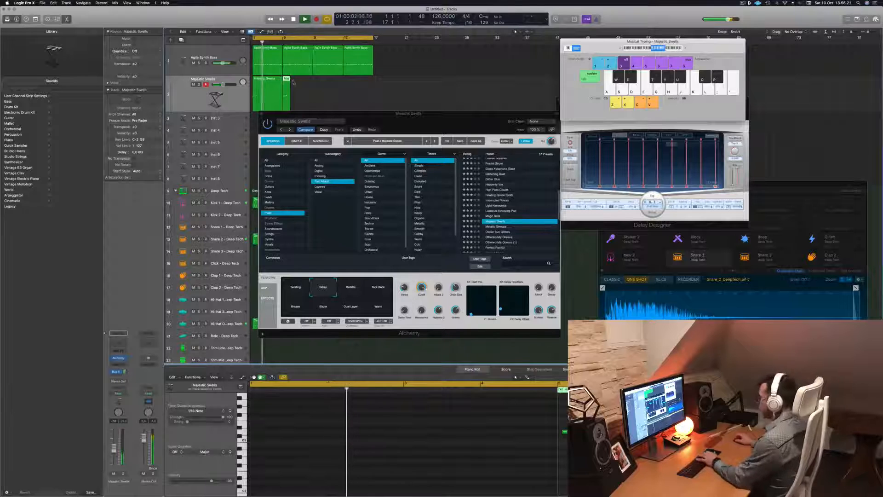
pyautogui.press('Delete')
pyautogui.click(272, 87)
# Step: Move the Alchemy window off the arrangement and add a second send to Bus 5 on the Majestic Swells channel
pyautogui.moveTo(389, 116); pyautogui.dragTo(534, 72)
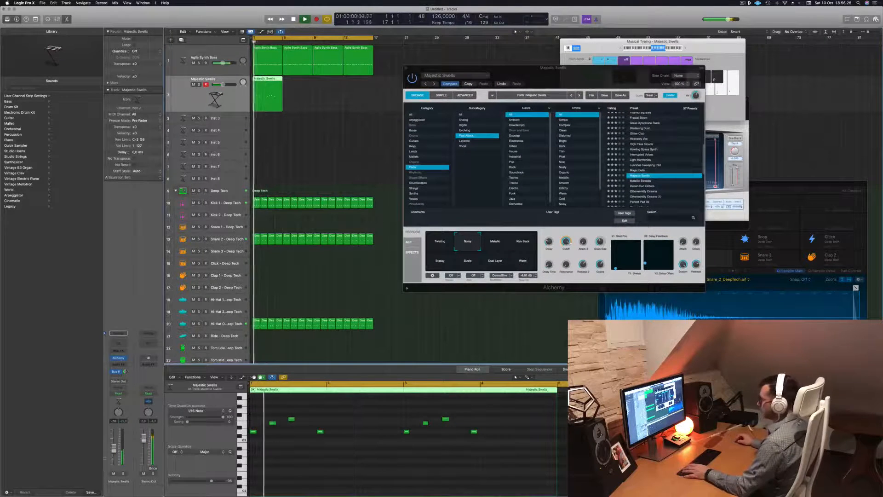
pyautogui.click(116, 372)
pyautogui.moveTo(121, 383)
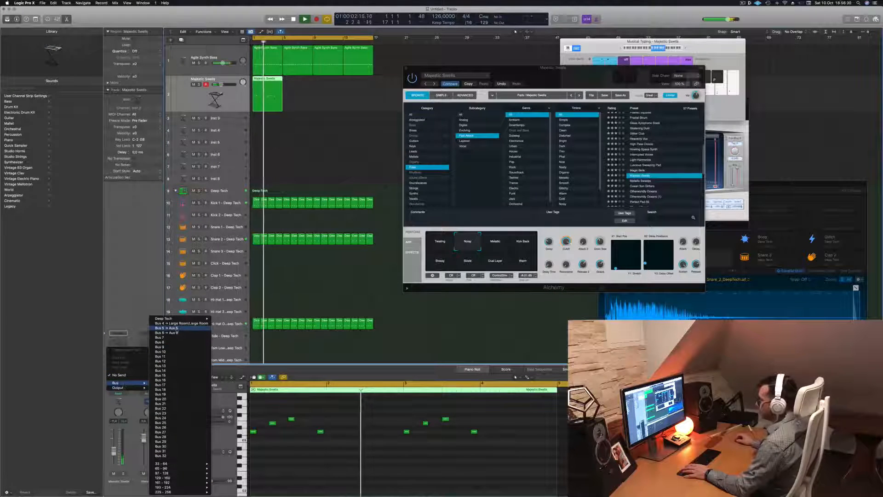
pyautogui.click(177, 328)
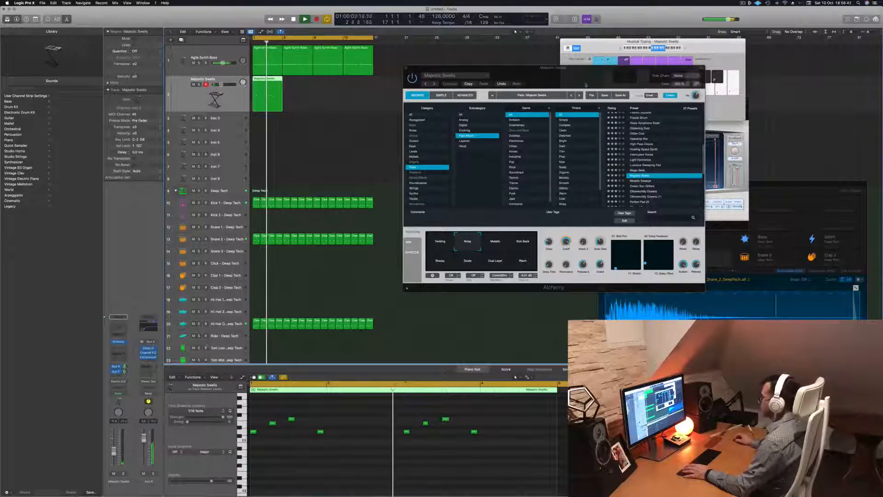
# Step: Copy the four-bar Majestic Swells region until it fills the loop up to bar 17, and play from the start
pyautogui.moveTo(583, 83); pyautogui.dragTo(575, 85)
pyautogui.moveTo(268, 80); pyautogui.dragTo(335, 84)
pyautogui.click(269, 81)
pyautogui.moveTo(570, 74); pyautogui.dragTo(499, 91)
pyautogui.press('Return')
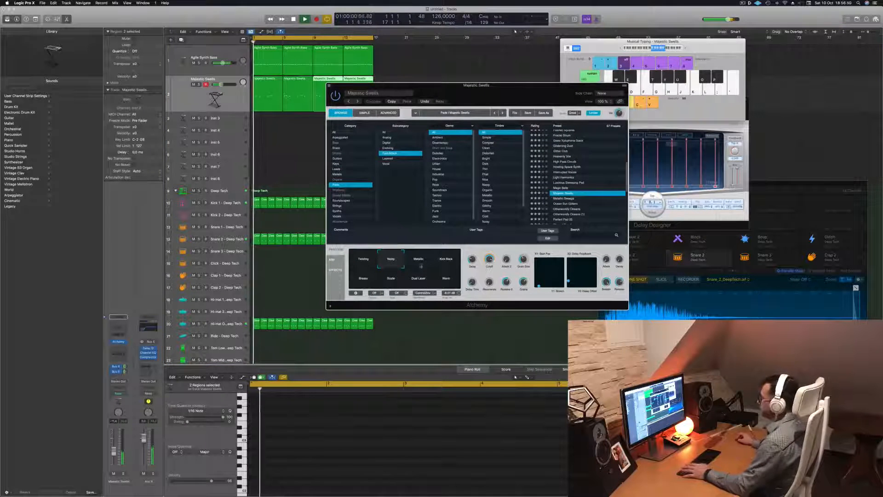
# Step: Audition other variations of Majestic Swells over the loop, including Kick Back, Dual Layer and Warm
pyautogui.click(451, 264)
pyautogui.press('Return')
pyautogui.press('Return')
pyautogui.click(363, 279)
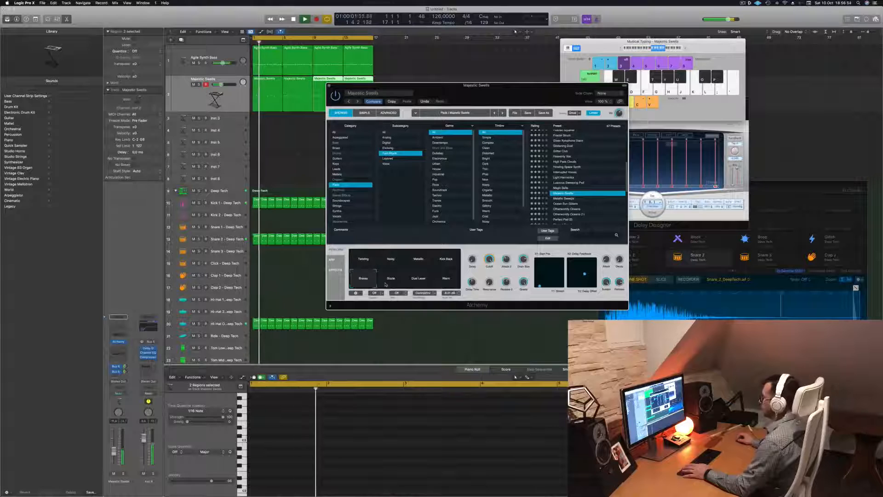
pyautogui.click(391, 281)
pyautogui.click(420, 279)
pyautogui.click(455, 279)
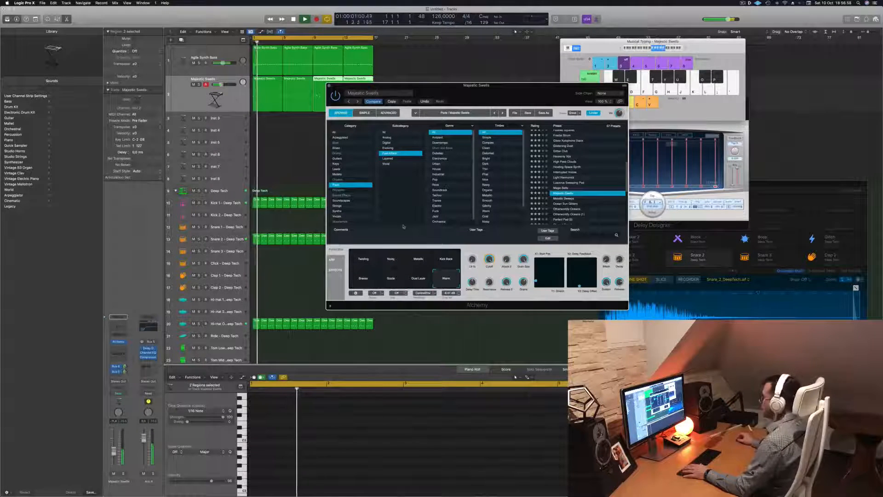
# Step: Move the Alchemy window aside and audition Metallic Sweeps and the pad preset listed after it over the loop
pyautogui.moveTo(490, 97); pyautogui.dragTo(444, 105)
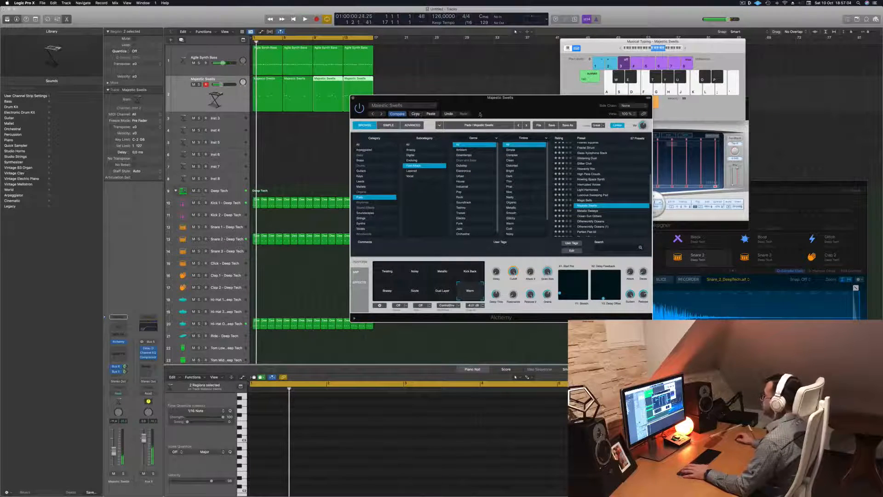
pyautogui.scroll(-2, 597, 188)
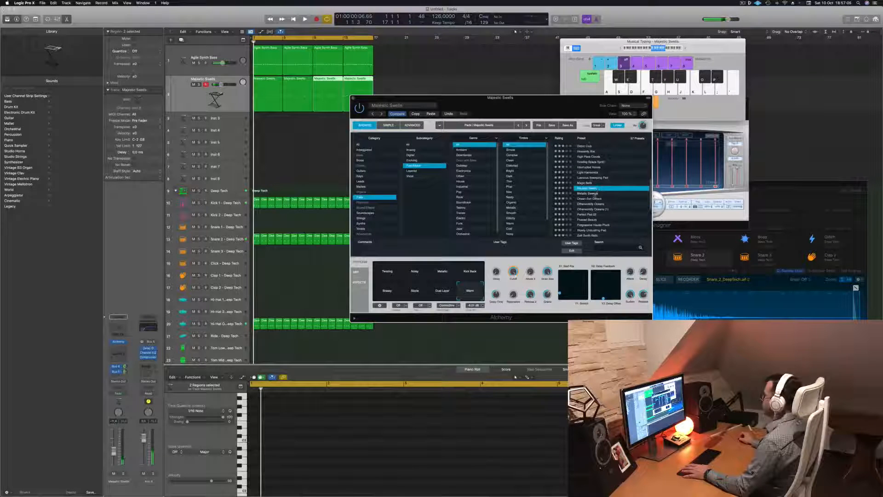
pyautogui.click(596, 194)
pyautogui.press('space')
pyautogui.click(595, 198)
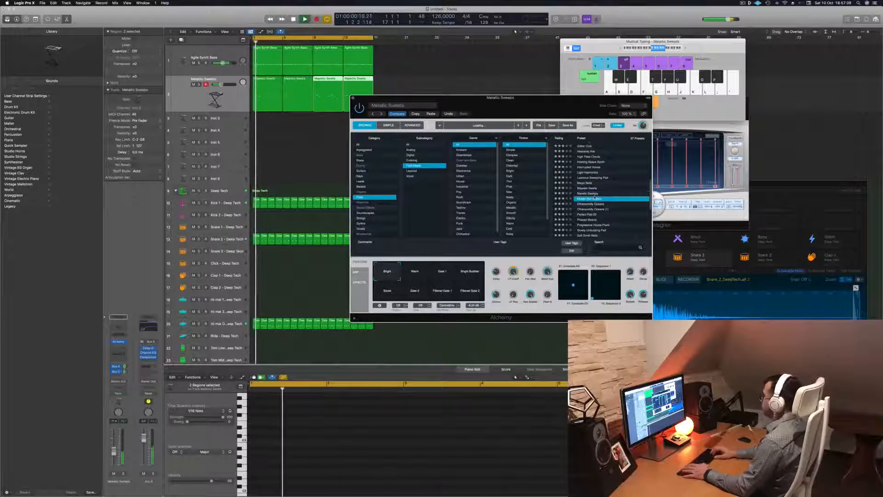
pyautogui.scroll(-2, 595, 198)
pyautogui.press('space')
pyautogui.press('space')
# Step: Try the Otherworldly Oceans pad, load Perfect Pad 03 instead, and play the loop
pyautogui.click(594, 197)
pyautogui.press('space')
pyautogui.press('space')
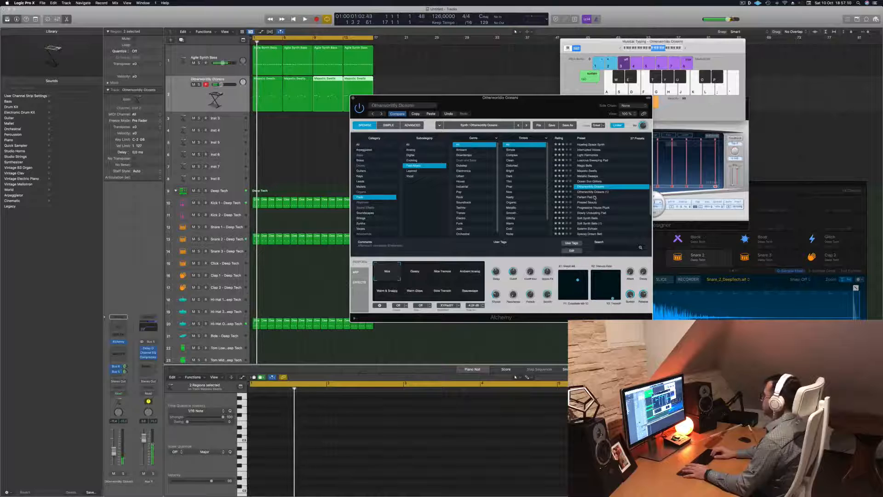
pyautogui.press('Down')
pyautogui.press('space')
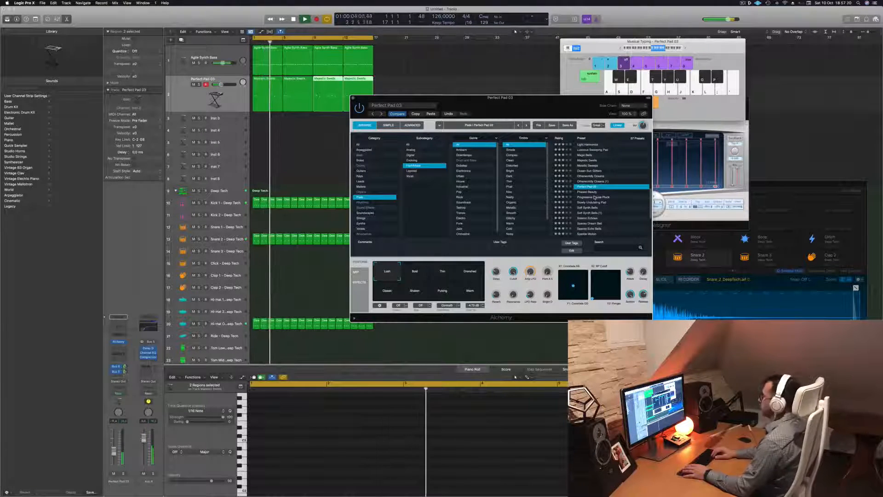
# Step: Audition the other seven variations of Perfect Pad 03 over the loop and return to the first one
pyautogui.click(414, 272)
pyautogui.click(442, 272)
pyautogui.click(470, 274)
pyautogui.click(387, 291)
pyautogui.click(411, 292)
pyautogui.click(442, 292)
pyautogui.click(470, 292)
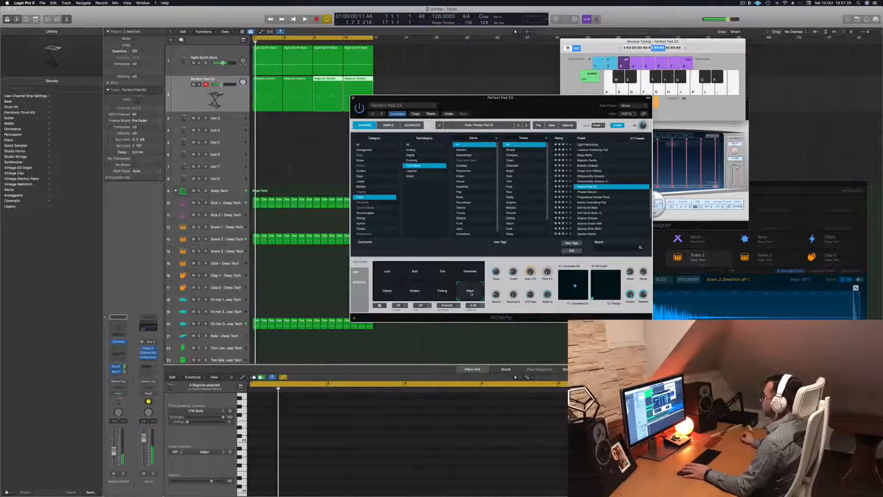
pyautogui.click(388, 272)
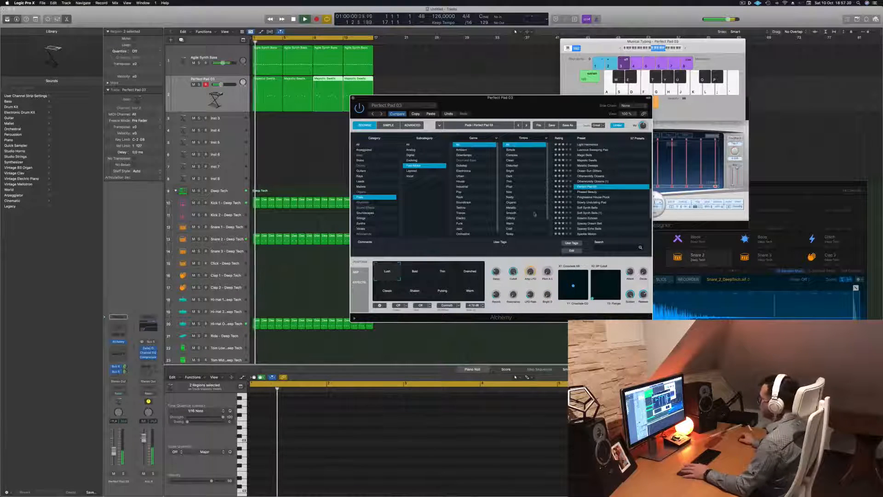
# Step: Adjust the cutoff of Perfect Pad 03, close its Alchemy window, and set the channel's volume while the loop plays
pyautogui.moveTo(504, 244); pyautogui.dragTo(515, 290)
pyautogui.press('Return')
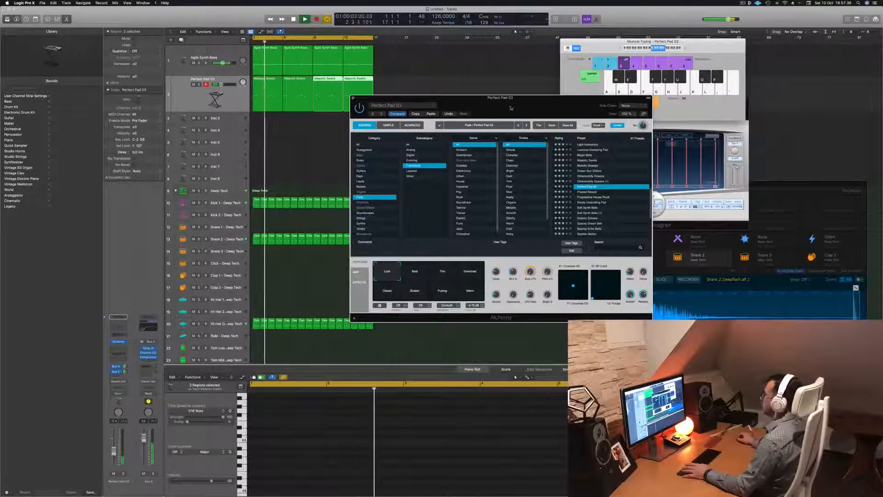
pyautogui.moveTo(505, 109); pyautogui.dragTo(561, 118)
pyautogui.click(410, 107)
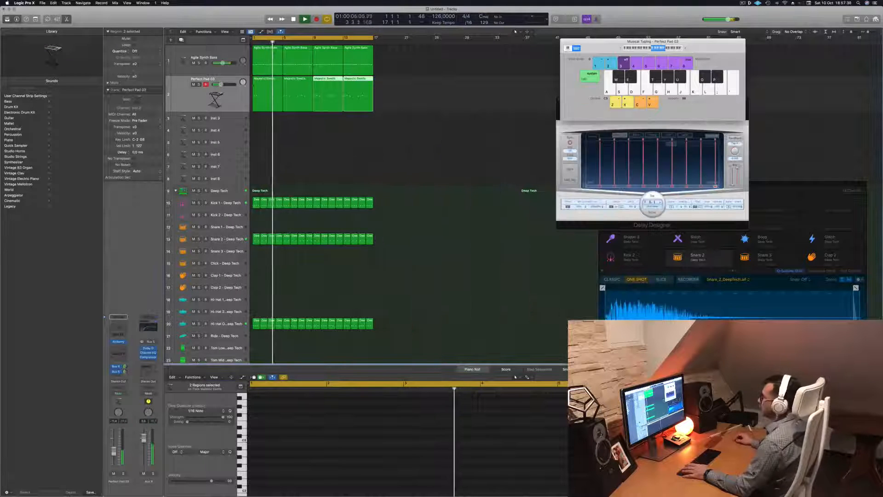
pyautogui.click(114, 451)
pyautogui.press('Return')
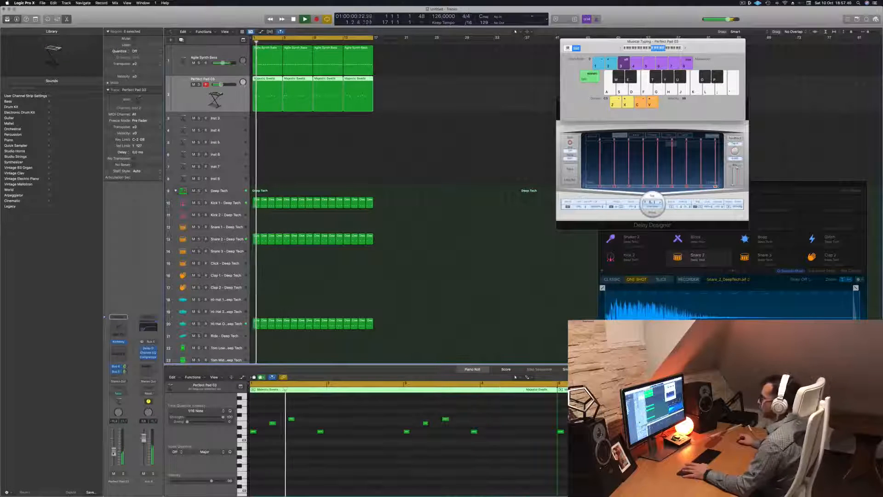
# Step: Copy the first Agile Synth Bass region down to the start of the Inst 3 track and stop playback
pyautogui.click(408, 166)
pyautogui.moveTo(256, 63); pyautogui.dragTo(258, 121)
pyautogui.press('space')
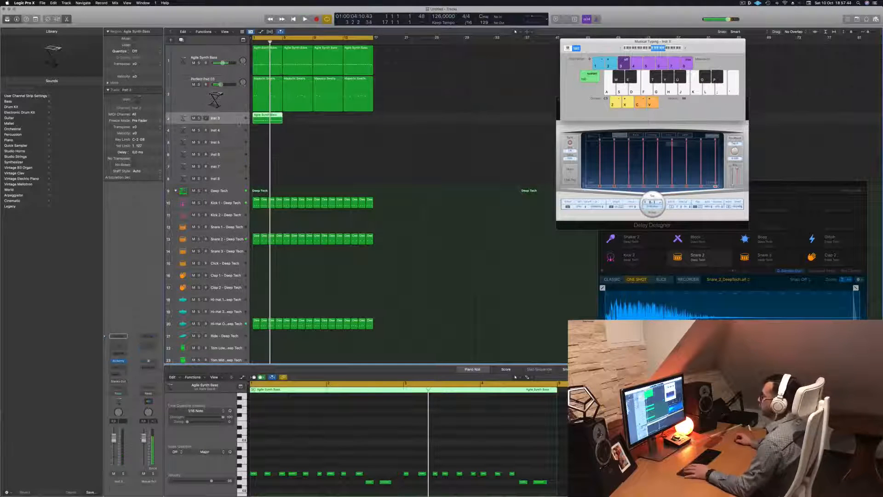
pyautogui.hscroll(-2, 344, 484)
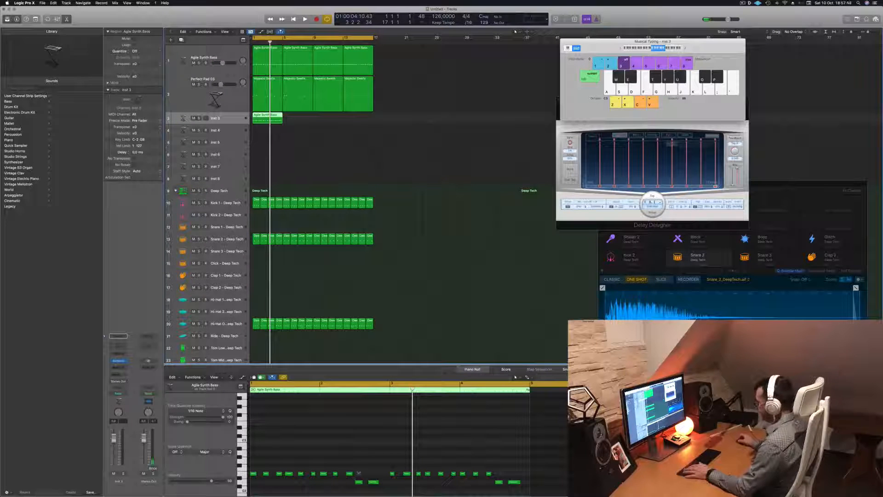
# Step: Delete the repeated short notes in the copied bass region, keeping only the ones where the pitch changes
pyautogui.moveTo(366, 468); pyautogui.dragTo(269, 475)
pyautogui.press('Delete')
pyautogui.moveTo(507, 463); pyautogui.dragTo(424, 476)
pyautogui.press('Delete')
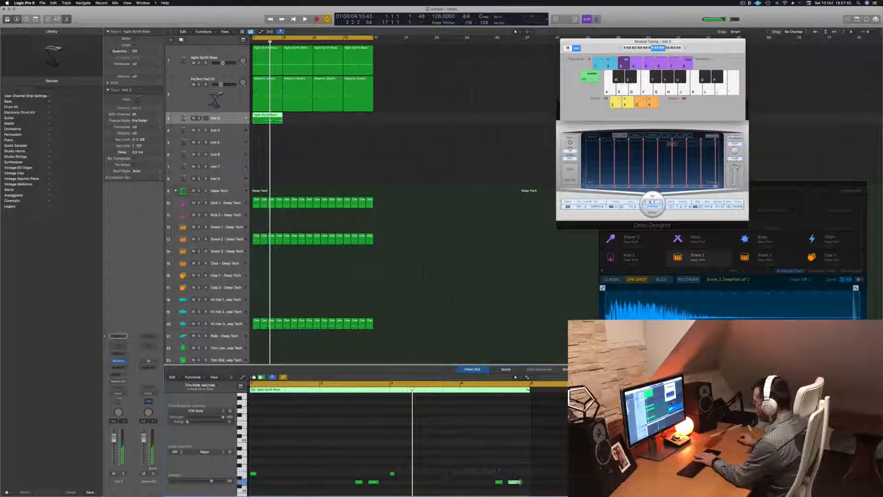
pyautogui.press('Delete')
# Step: Lengthen the remaining four notes so each one sustains until the next pitch change, and listen to the result
pyautogui.moveTo(420, 460); pyautogui.dragTo(389, 480)
pyautogui.moveTo(501, 481); pyautogui.dragTo(528, 481)
pyautogui.press('space')
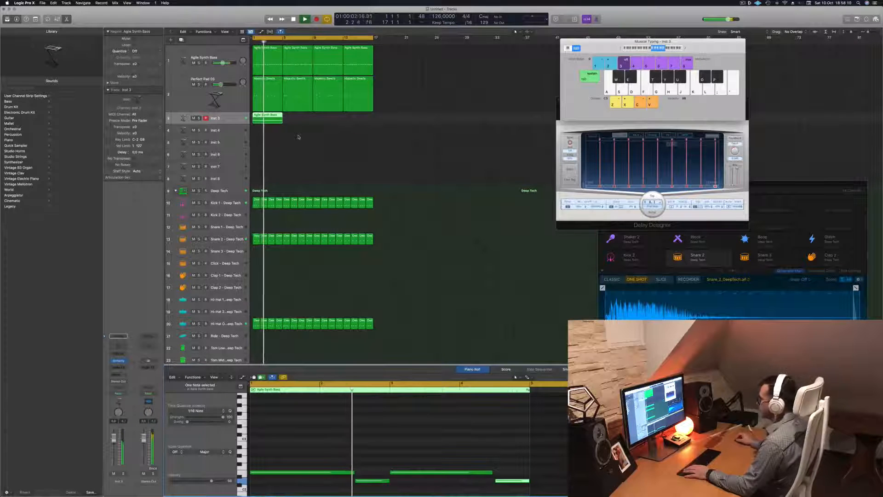
pyautogui.press('space')
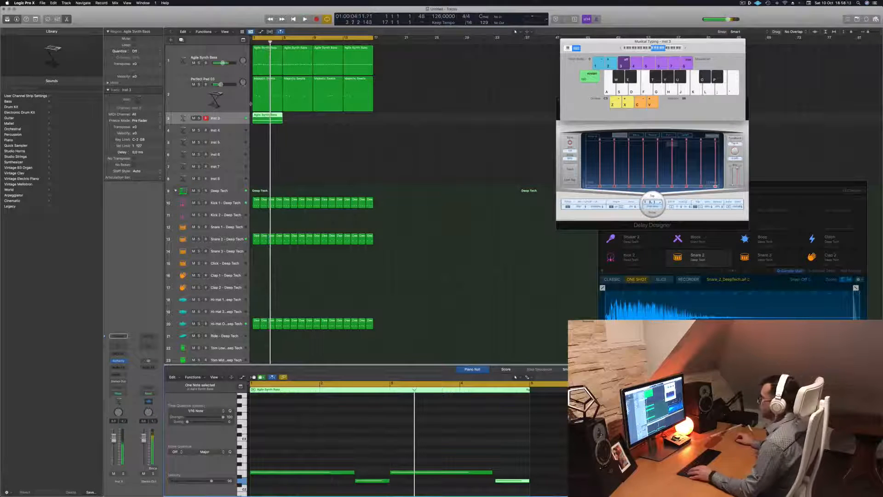
# Step: Select all four notes in the Inst 3 region and copy them one octave higher
pyautogui.moveTo(262, 113); pyautogui.dragTo(264, 121)
pyautogui.click(301, 414)
pyautogui.press('super+a')
pyautogui.moveTo(287, 472); pyautogui.dragTo(286, 426)
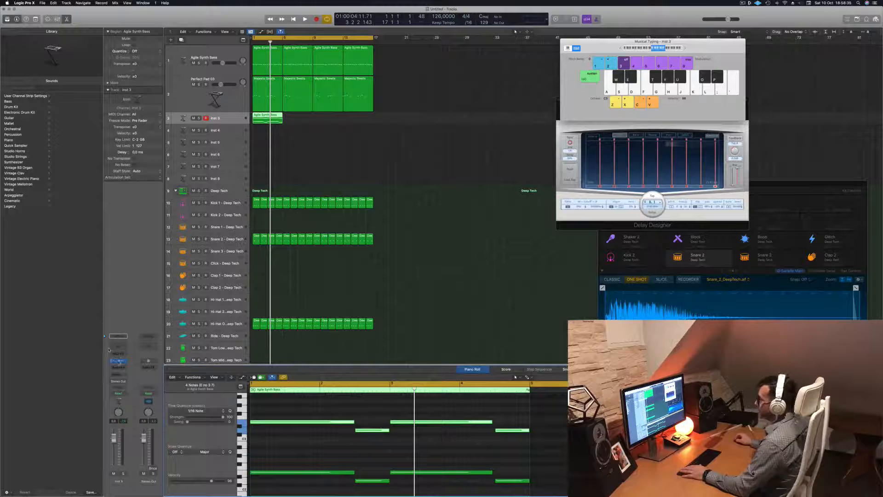
# Step: Open Alchemy on the Inst 3 track and load the 1970s Analog Arp preset from the Arpeggiated category
pyautogui.click(118, 361)
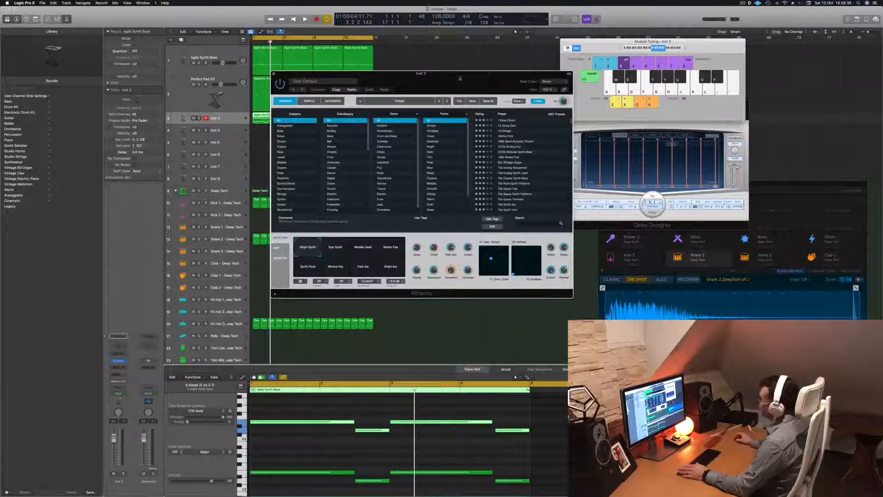
pyautogui.moveTo(460, 78); pyautogui.dragTo(405, 100)
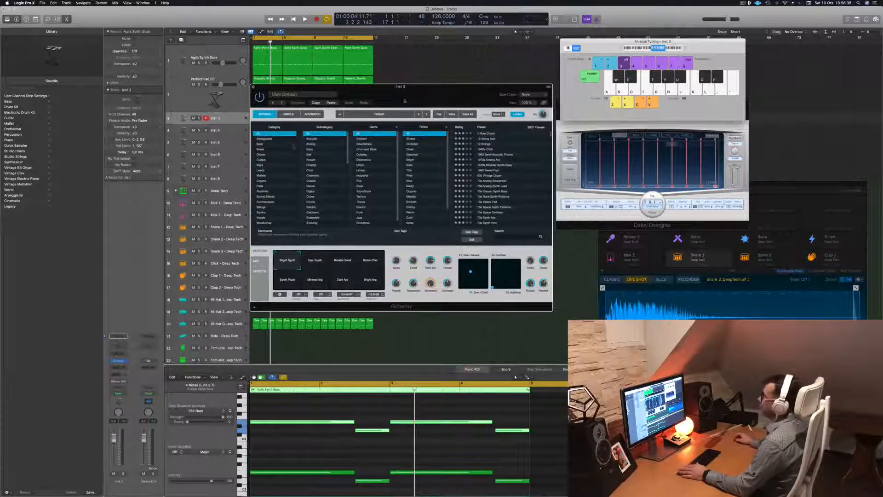
pyautogui.click(266, 139)
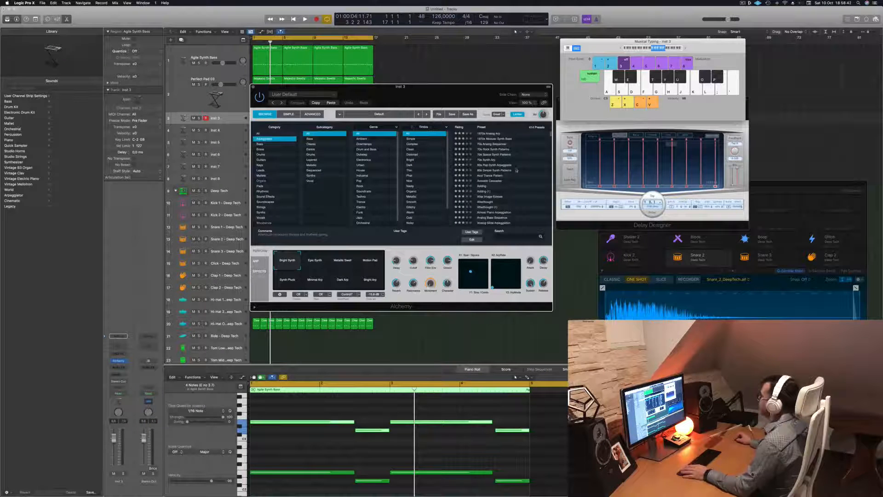
pyautogui.moveTo(433, 95); pyautogui.dragTo(603, 178)
pyautogui.click(534, 137)
# Step: Copy the arpeggio region until it fills the loop up to bar 17, and play it with the channel volume lowered
pyautogui.moveTo(259, 116); pyautogui.dragTo(321, 120)
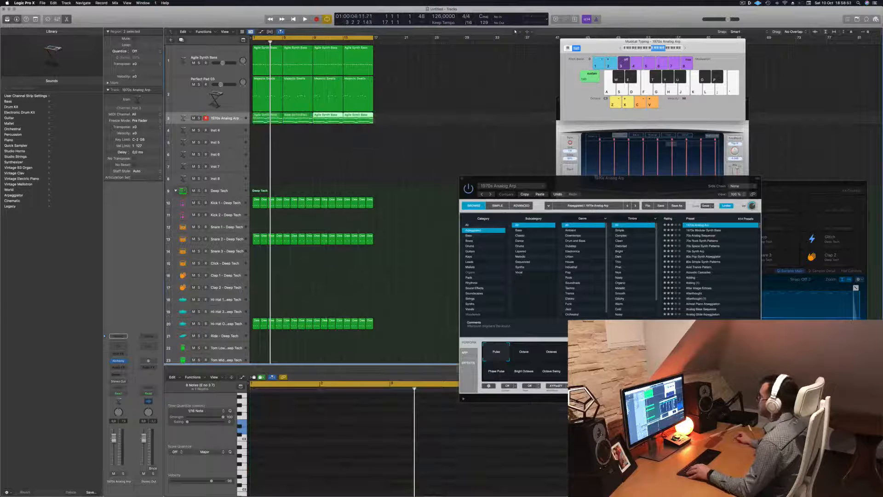
pyautogui.moveTo(604, 185); pyautogui.dragTo(466, 154)
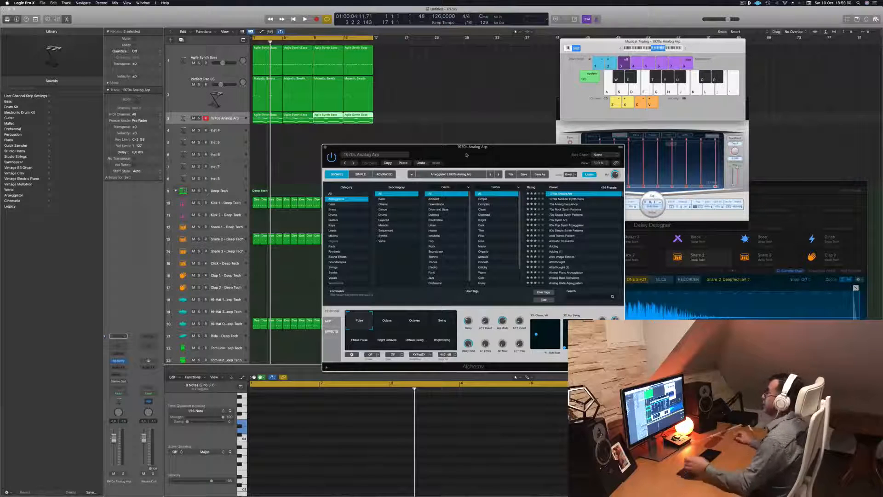
pyautogui.moveTo(466, 154); pyautogui.dragTo(380, 149)
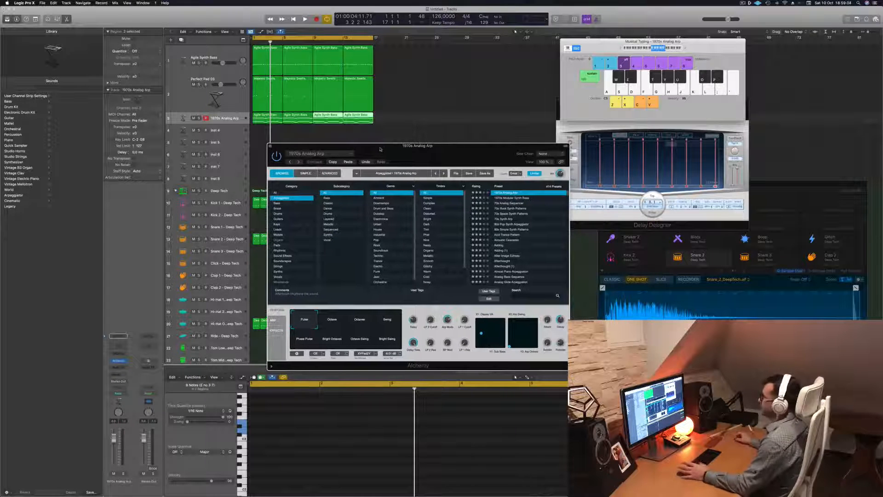
pyautogui.click(114, 439)
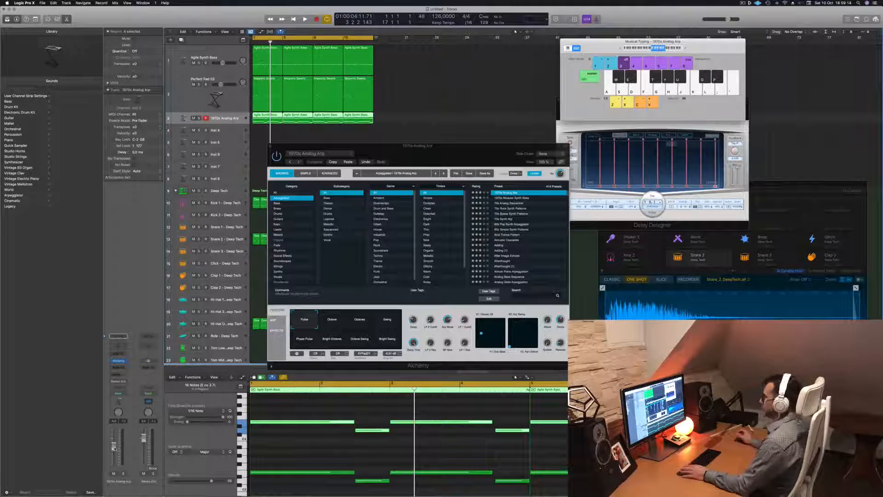
pyautogui.press('space')
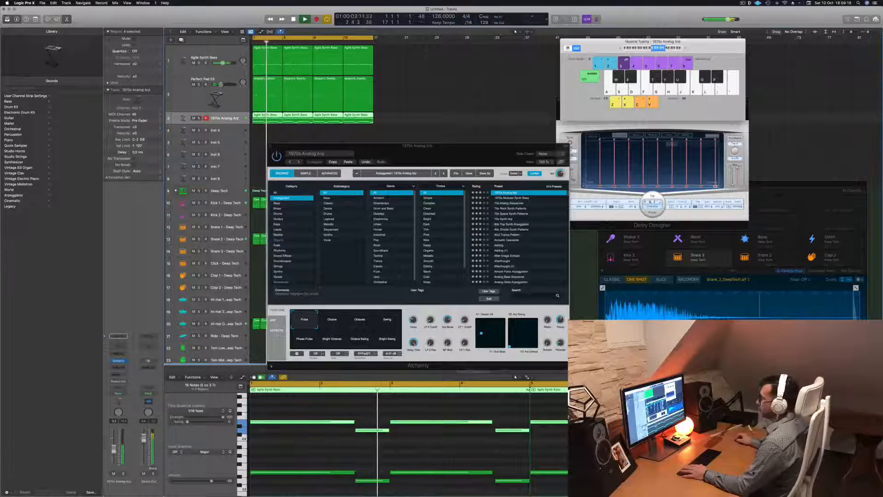
# Step: Audition the 1970s Analog Arp variations from Octave to Bright Swing, return to Pulse, and lower the channel volume further
pyautogui.click(332, 319)
pyautogui.press('Return')
pyautogui.click(359, 320)
pyautogui.click(387, 320)
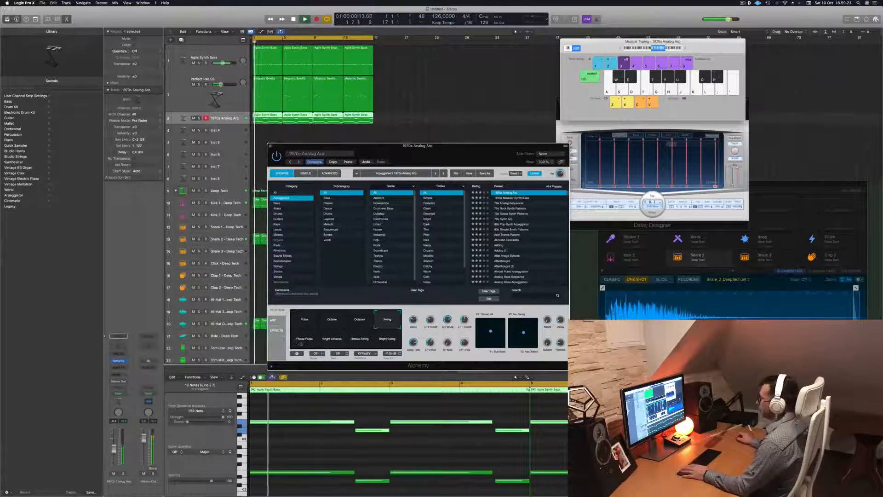
pyautogui.click(304, 342)
pyautogui.click(332, 340)
pyautogui.click(361, 342)
pyautogui.click(387, 340)
pyautogui.click(304, 321)
pyautogui.press('space')
pyautogui.click(113, 453)
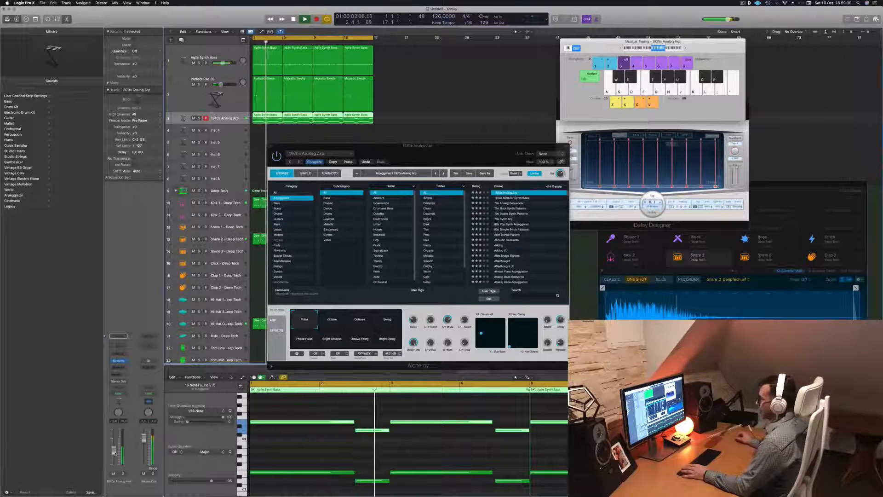
# Step: Browse further down the Arpeggiated presets and audition Happy Splashes over the loop
pyautogui.moveTo(418, 145); pyautogui.dragTo(448, 122)
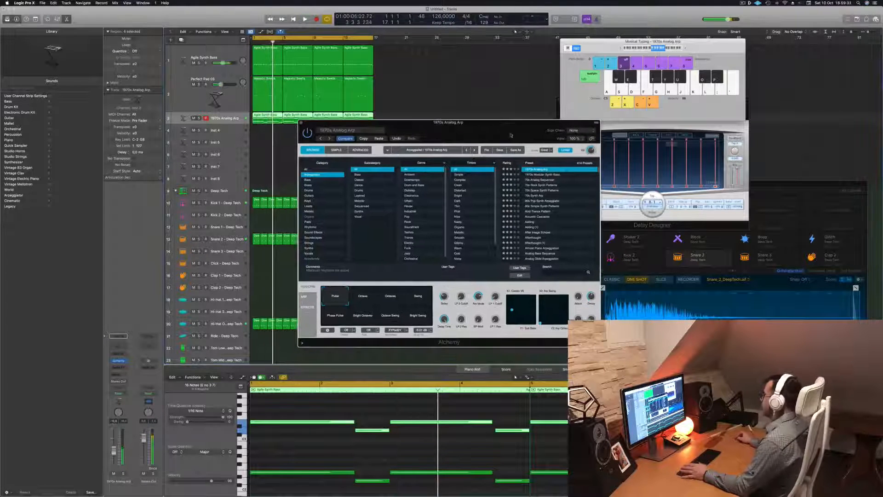
pyautogui.scroll(-5, 548, 183)
pyautogui.scroll(-5, 547, 198)
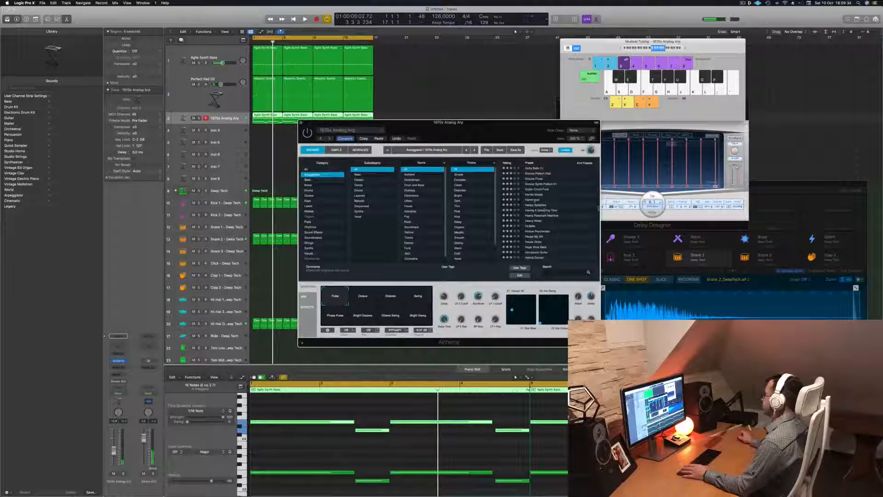
pyautogui.click(533, 199)
pyautogui.moveTo(481, 133); pyautogui.dragTo(431, 129)
pyautogui.press('space')
pyautogui.click(506, 202)
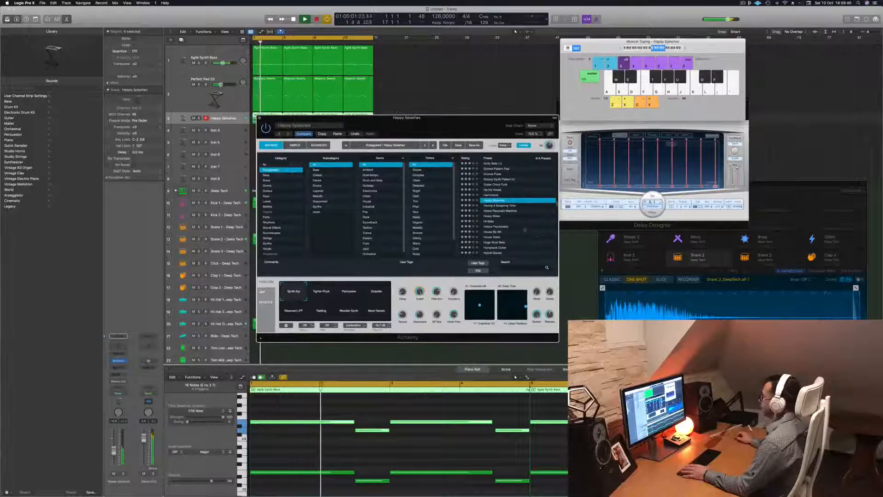
# Step: Audition the arpeggiated presets from Having A Splashing Time through Heavy Resonant Machine and Heavy Water to Hi-Bells
pyautogui.click(495, 206)
pyautogui.click(499, 211)
pyautogui.press('space')
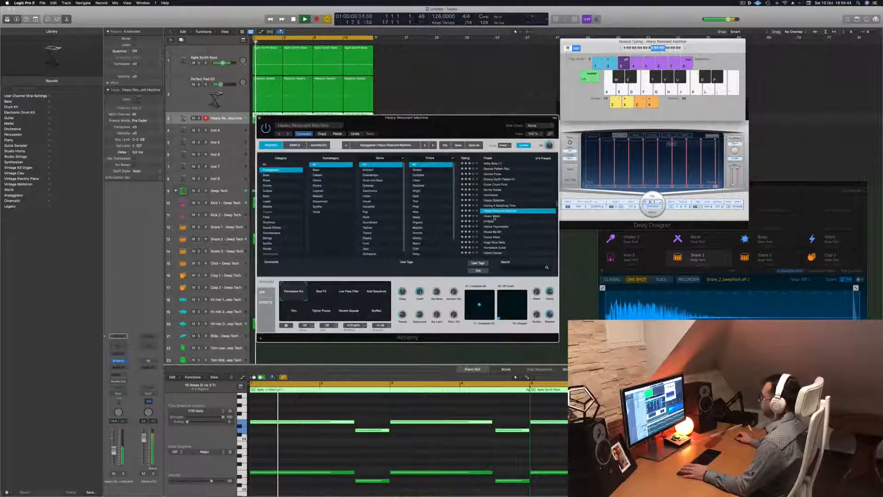
pyautogui.click(494, 216)
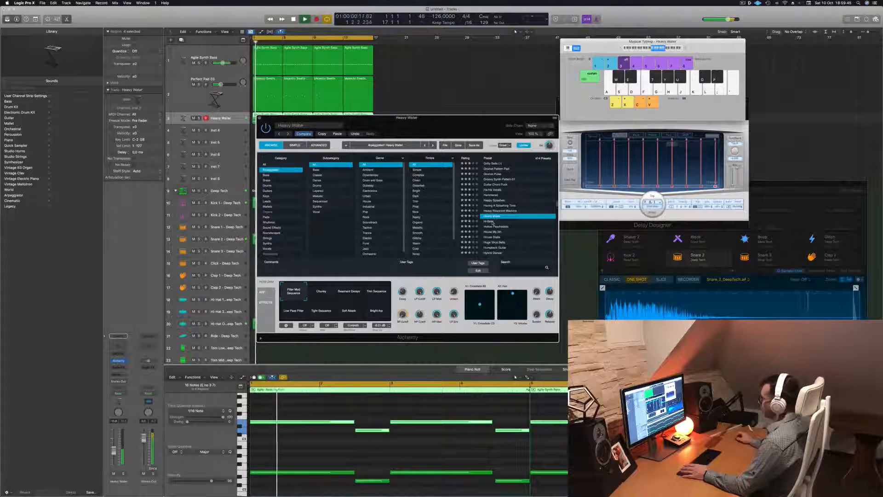
pyautogui.click(491, 222)
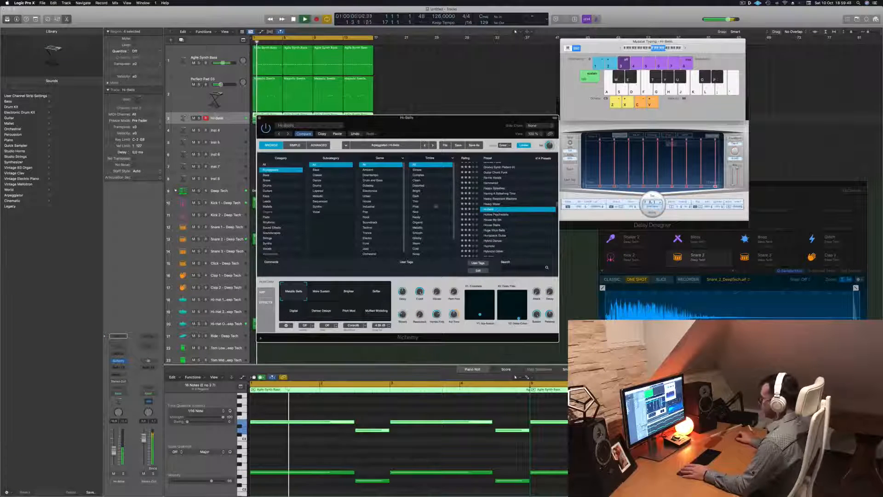
# Step: Limit the Arpeggiated presets to the Bass subcategory and try Classic Acid Patterns and Club Heads over the loop
pyautogui.click(317, 170)
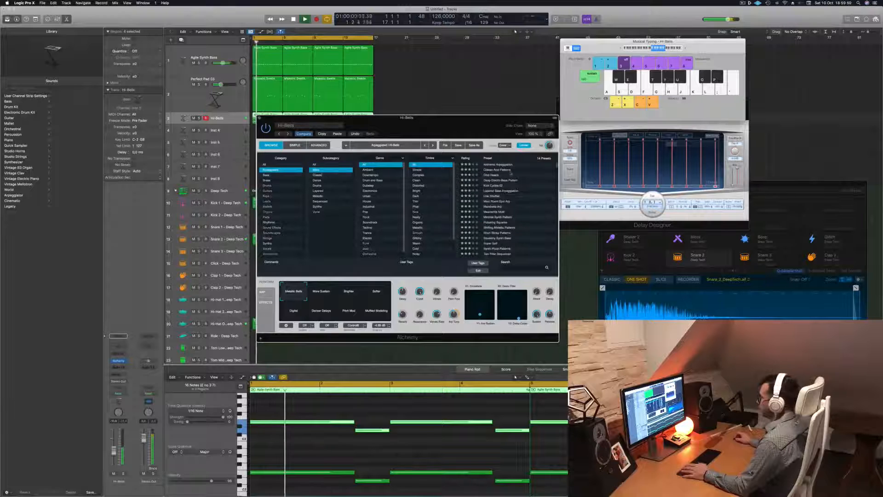
pyautogui.click(510, 165)
pyautogui.moveTo(475, 135); pyautogui.dragTo(516, 133)
pyautogui.press('space')
pyautogui.click(544, 169)
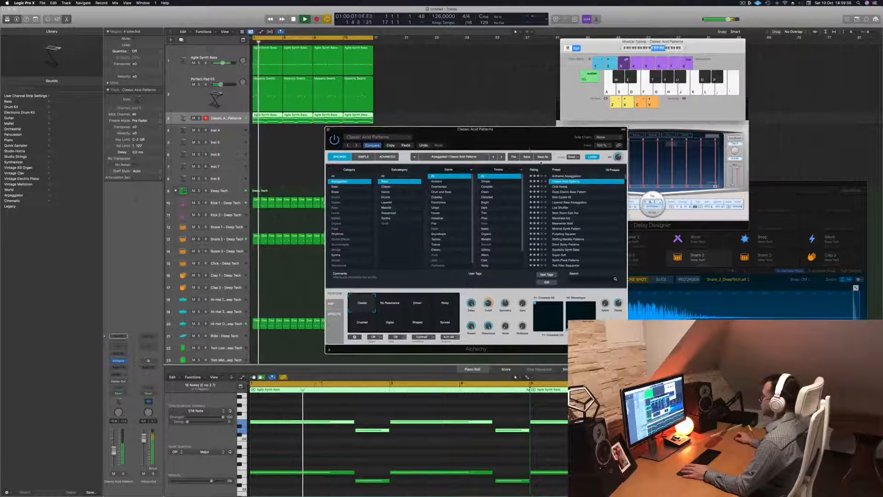
pyautogui.click(560, 186)
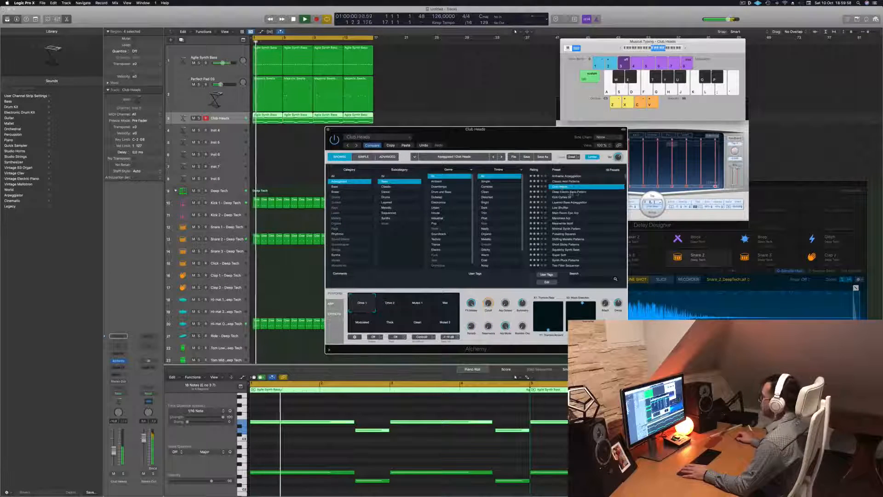
# Step: Audition the arpeggiated bass presets Deep Electro Bass Pattern, Kick Cycles 02, Layered Bass Arpeggiation and Low Shuffler over the loop
pyautogui.click(569, 192)
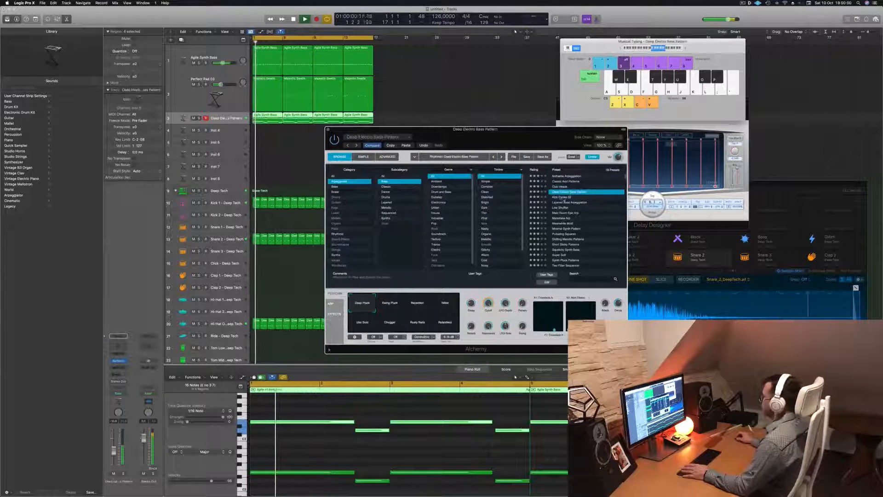
pyautogui.click(561, 197)
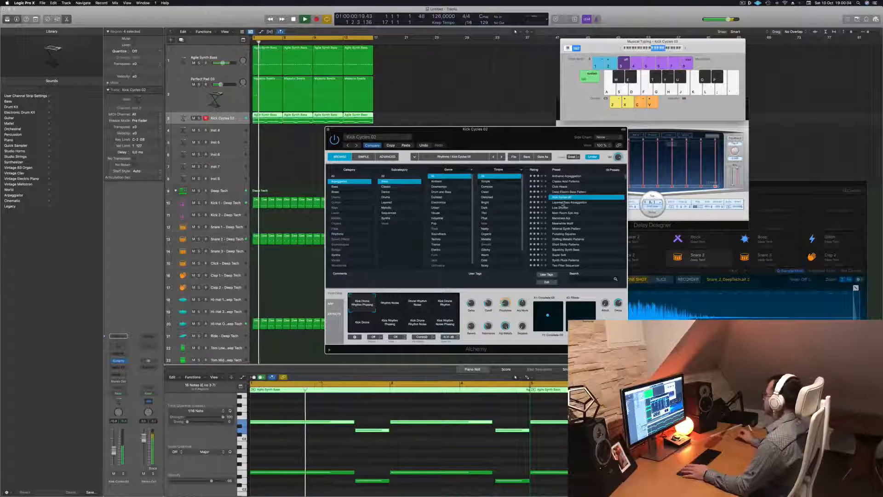
pyautogui.click(562, 202)
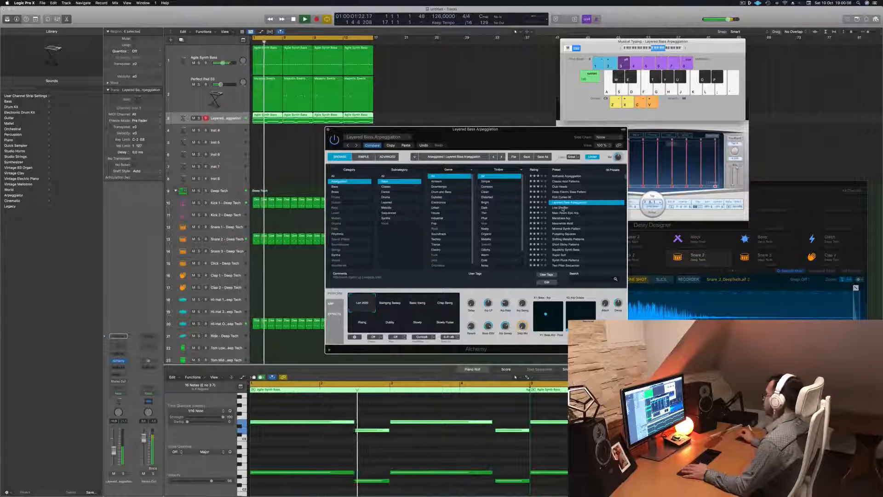
pyautogui.click(562, 208)
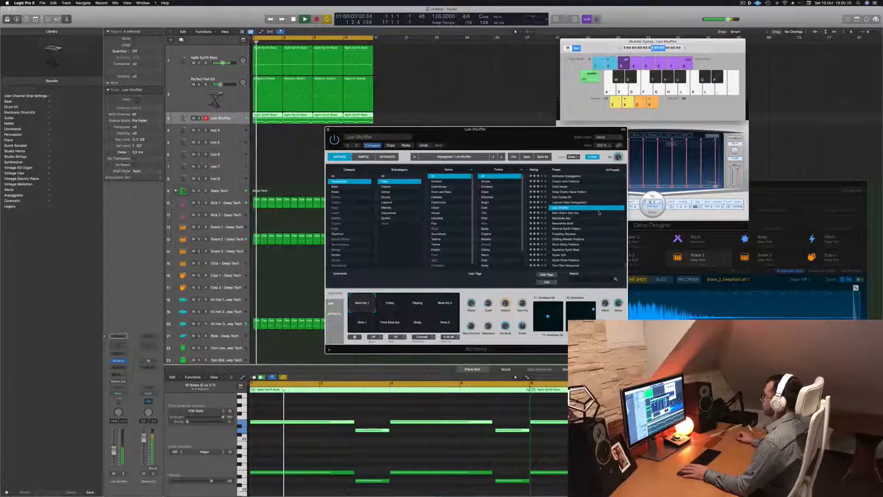
# Step: Raise the arpeggio channel's volume slightly and check the Low Shuffler sound in solo before returning to the full mix
pyautogui.moveTo(510, 130); pyautogui.dragTo(503, 108)
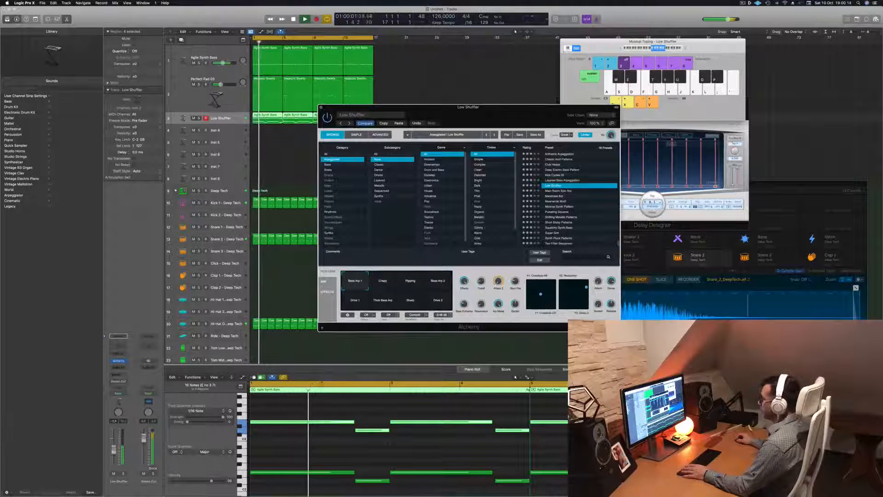
pyautogui.moveTo(114, 450); pyautogui.dragTo(114, 448)
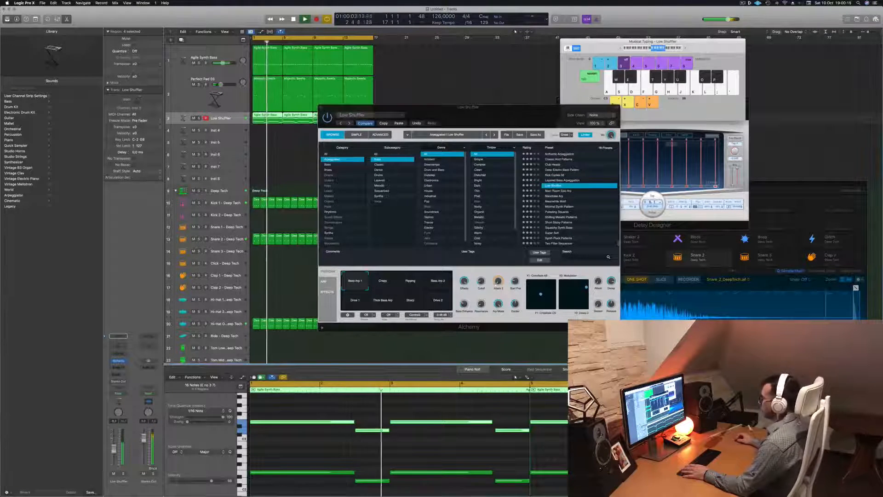
pyautogui.click(123, 473)
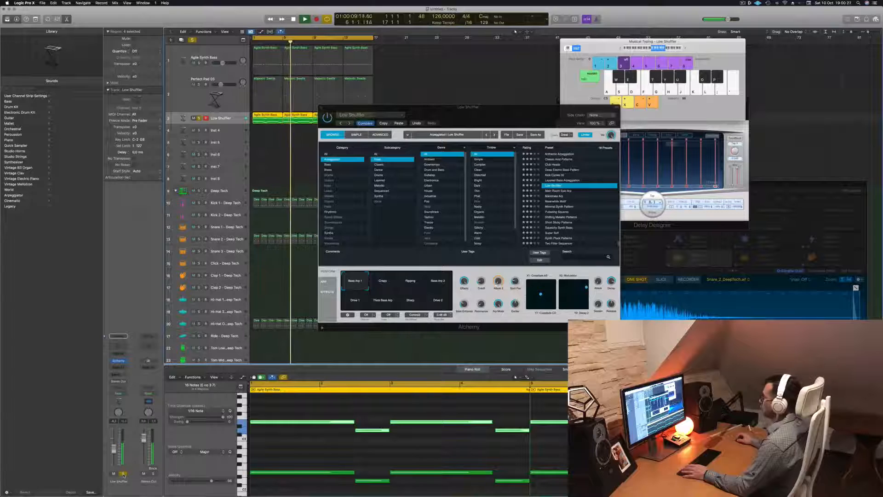
pyautogui.click(123, 473)
pyautogui.press('Return')
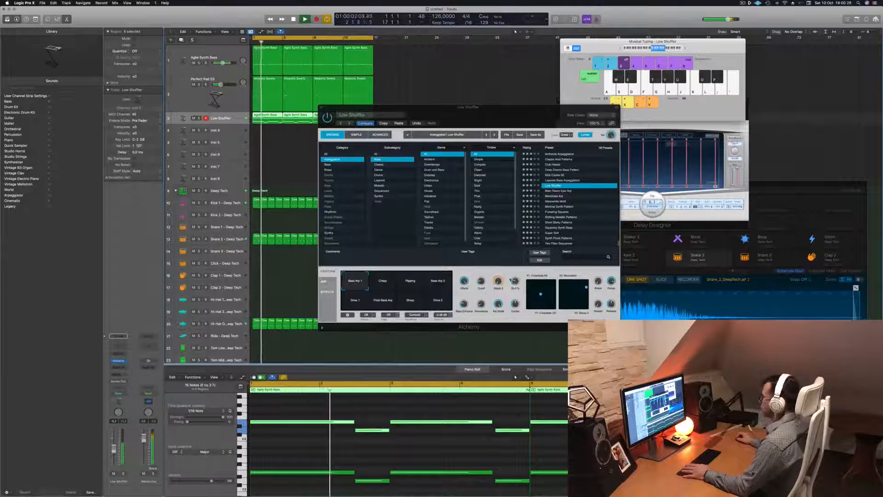
# Step: Try a knob tweak and the Crispy and Bass Arp 2 variations of Low Shuffler, replaying the loop and soloing the track
pyautogui.click(515, 286)
pyautogui.press('Return')
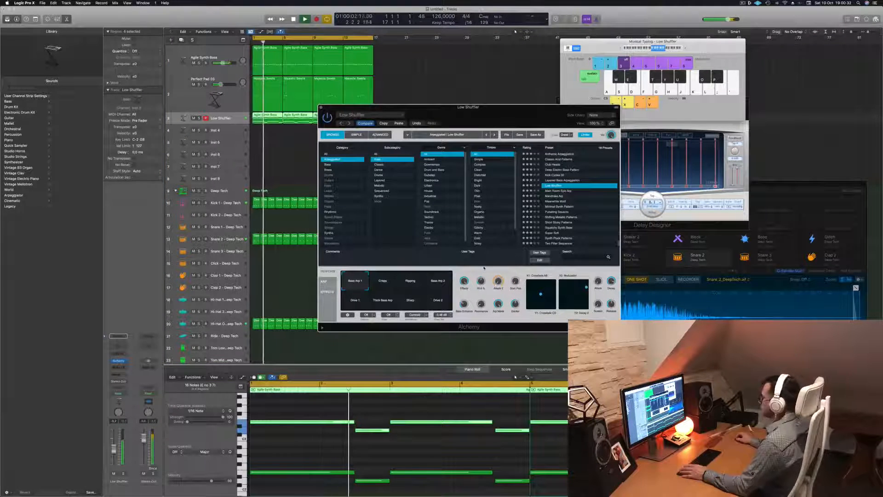
pyautogui.click(384, 280)
pyautogui.press('Return')
pyautogui.press('Return')
pyautogui.click(438, 281)
pyautogui.press('Return')
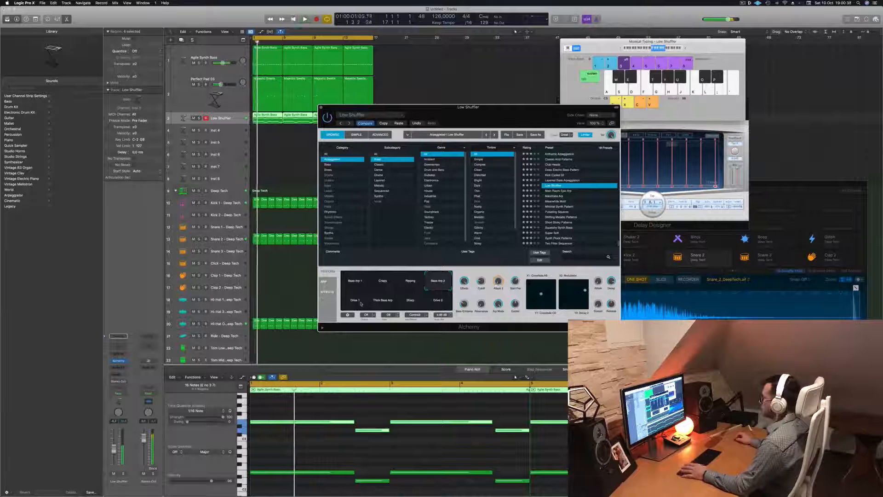
pyautogui.click(123, 473)
pyautogui.click(122, 473)
pyautogui.press('Return')
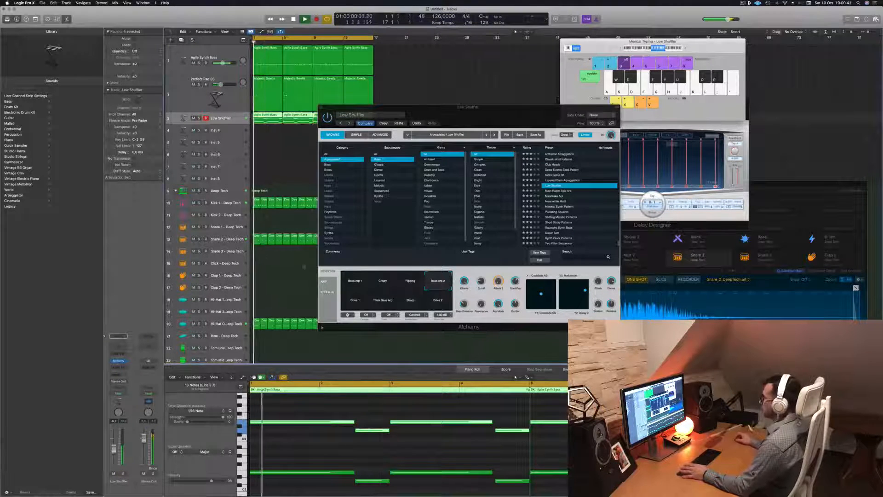
# Step: Mute the Agile Synth Bass track and compare Low Shuffler's Bass Arp 1, Thick Bass Arp, Sharp and Drive 2 variations
pyautogui.click(193, 63)
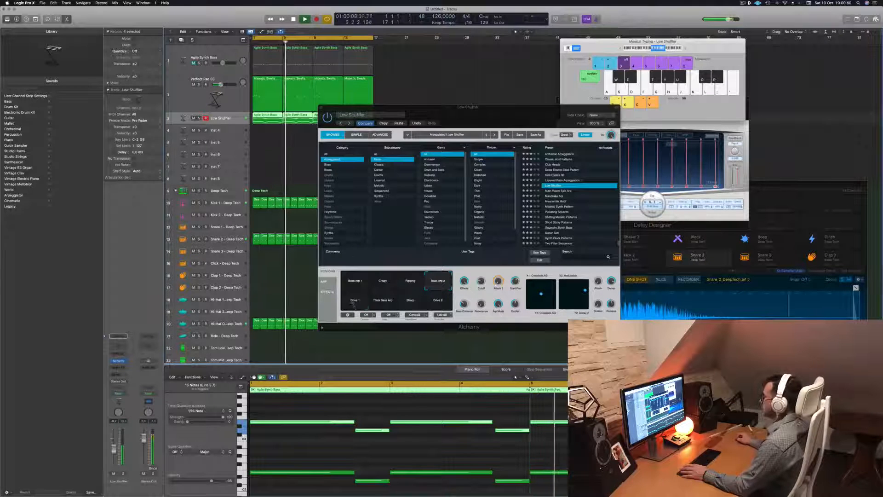
pyautogui.click(354, 281)
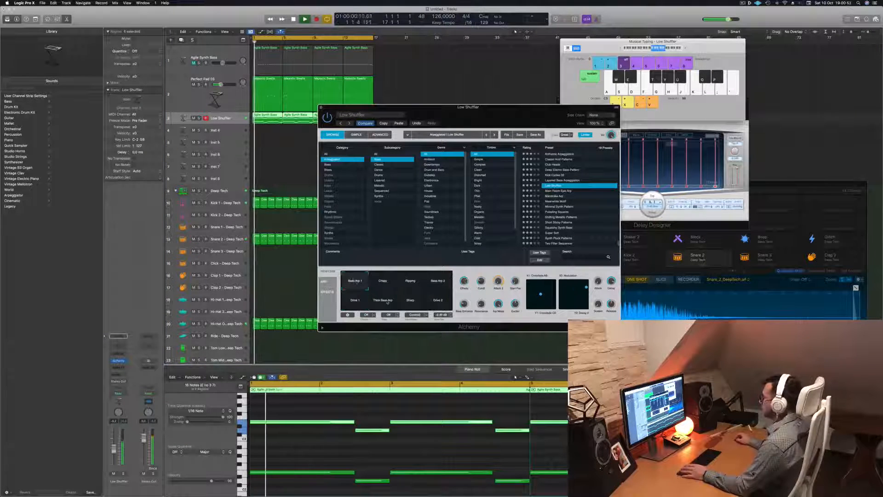
pyautogui.click(387, 300)
pyautogui.click(410, 300)
pyautogui.click(439, 301)
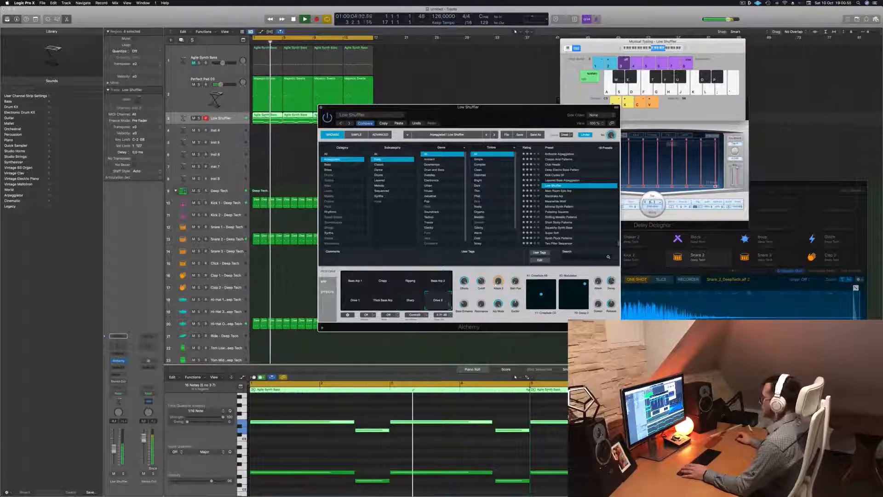
pyautogui.press('Return')
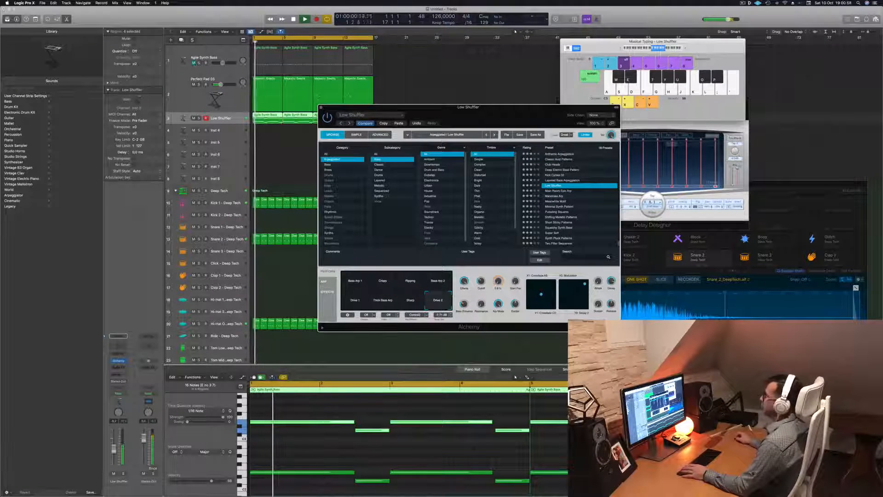
# Step: Unmute the Agile Synth Bass track, try Main Room Epic Arp, and load the Mandrake Arp preset
pyautogui.click(194, 63)
pyautogui.press('Return')
pyautogui.press('Return')
pyautogui.click(556, 191)
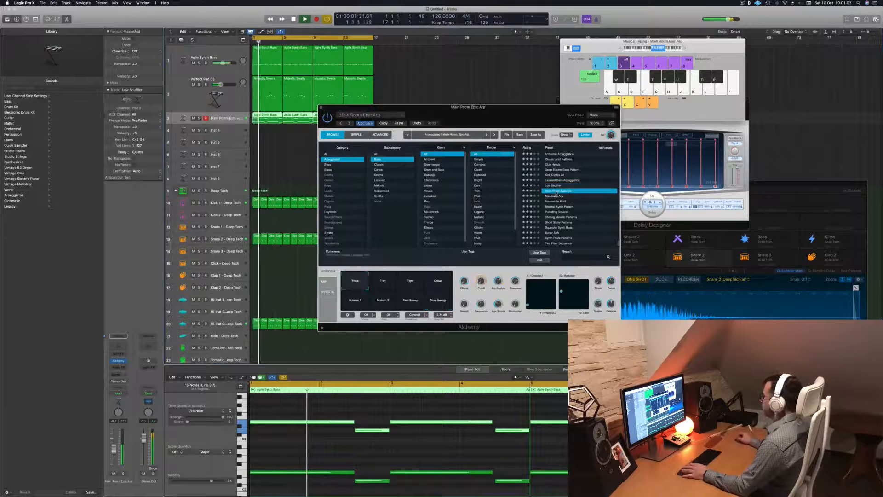
pyautogui.click(558, 196)
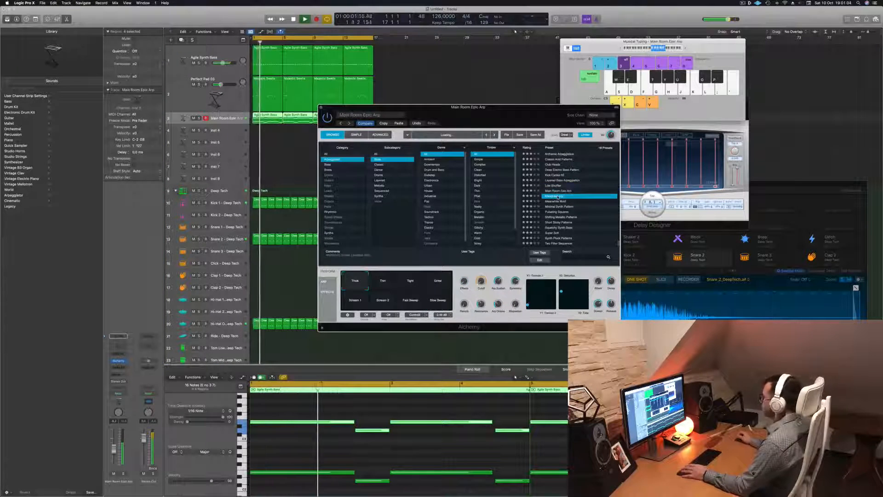
# Step: Listen to the Mandrake Arp sound in solo, then return to the full mix
pyautogui.moveTo(498, 119)
pyautogui.mouseDown()
pyautogui.moveTo(515, 106)
pyautogui.moveTo(571, 100)
pyautogui.moveTo(504, 128)
pyautogui.mouseUp()
pyautogui.press('space')
pyautogui.press('space')
pyautogui.click(123, 474)
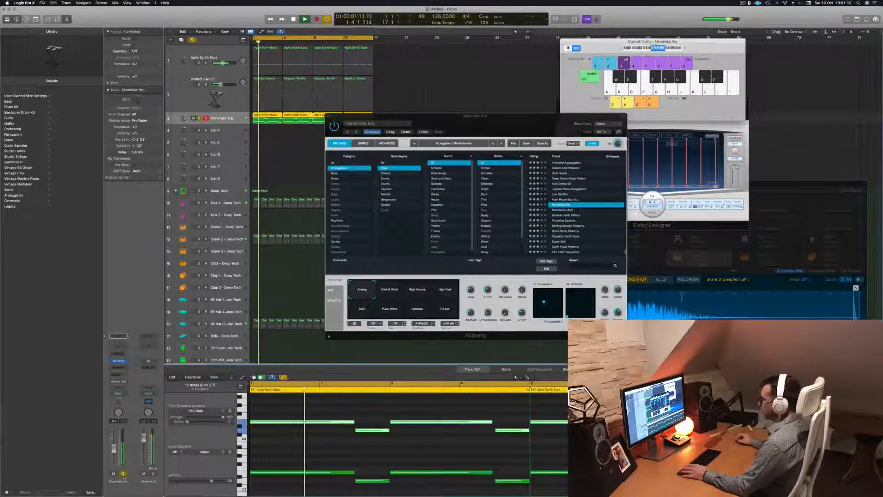
pyautogui.click(123, 473)
# Step: Audition the Mandrake Arp variations Dark & Short, High Bounce, High Fast, FX Arp, Cascade, Pulse Wave and Dark
pyautogui.click(393, 292)
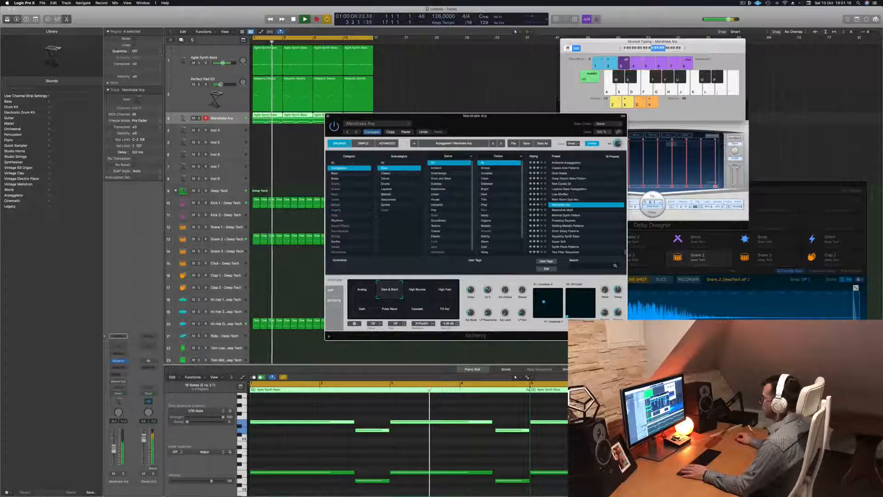
pyautogui.click(424, 289)
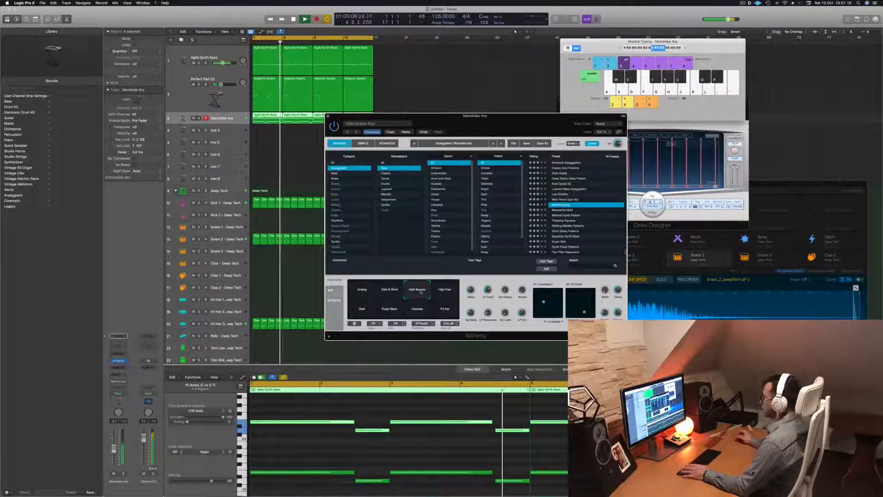
pyautogui.click(453, 290)
pyautogui.click(442, 312)
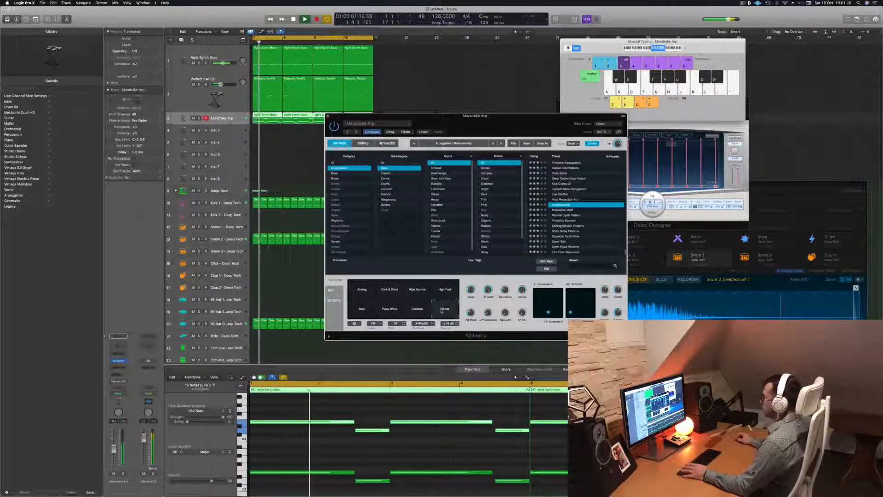
pyautogui.click(420, 311)
pyautogui.click(388, 312)
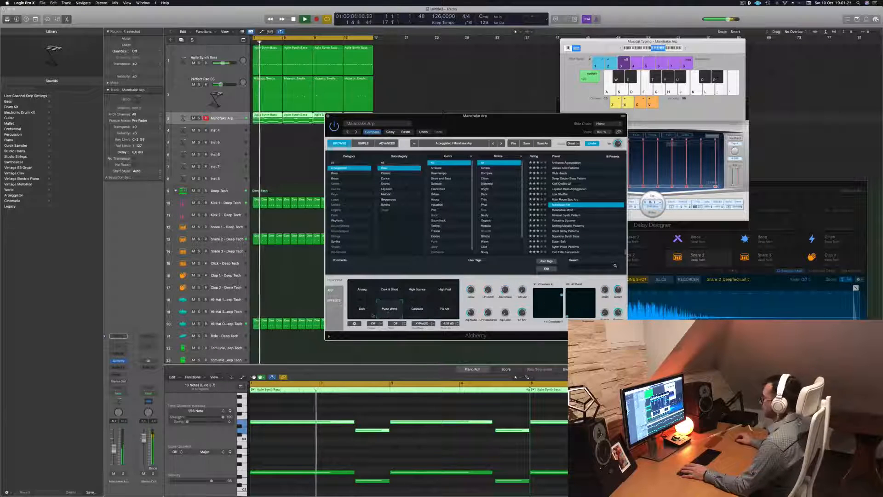
pyautogui.click(363, 313)
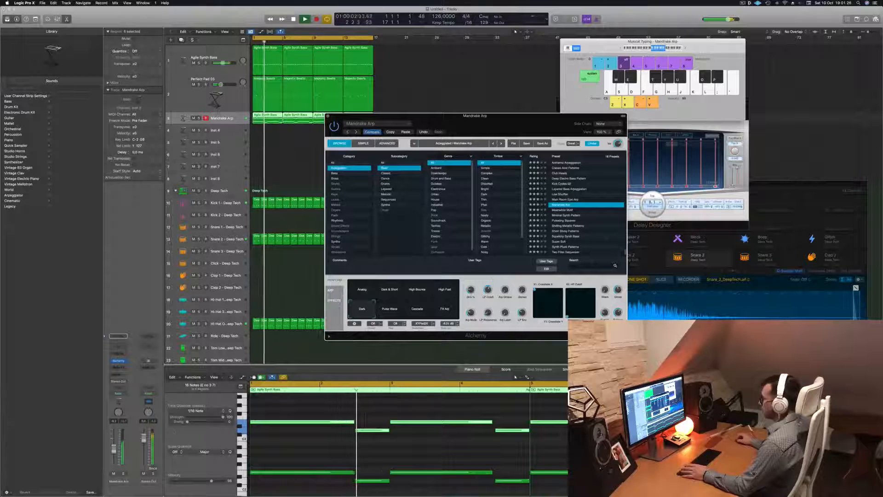
# Step: Check the Dark variation in solo, switch Mandrake Arp back to Analog, and replay the loop
pyautogui.click(123, 473)
pyautogui.click(123, 473)
pyautogui.press('Return')
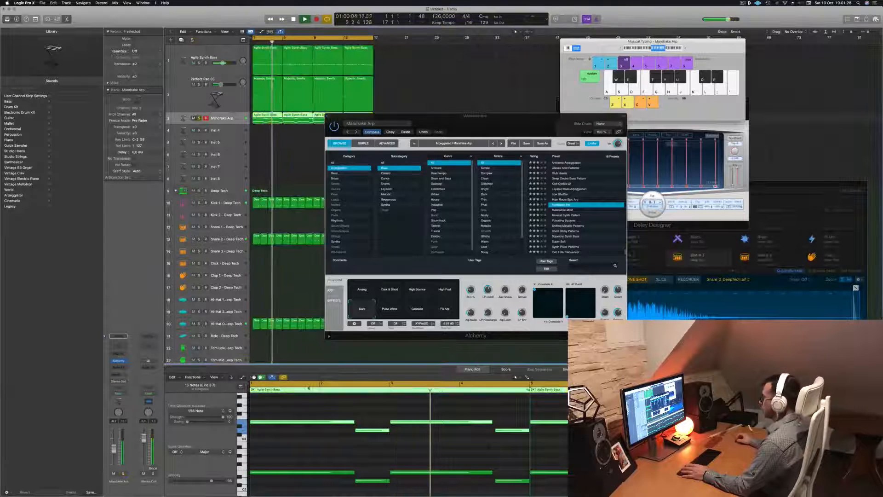
pyautogui.click(362, 290)
pyautogui.press('Return')
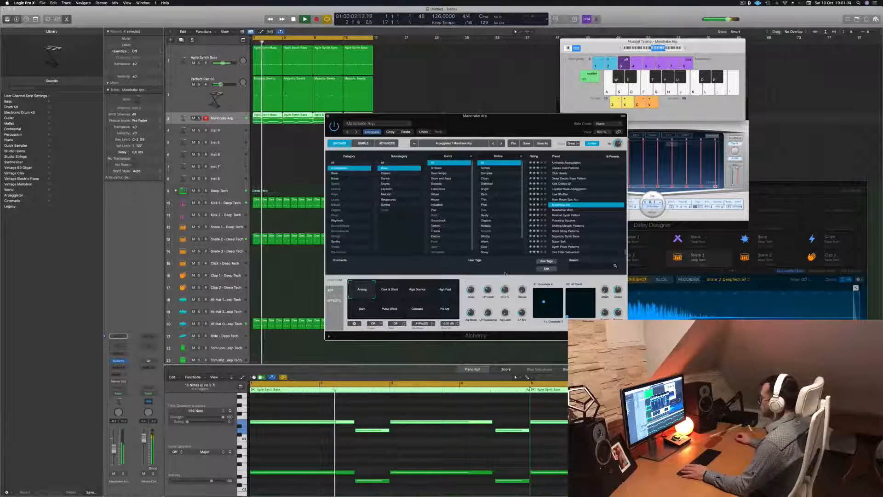
pyautogui.press('Return')
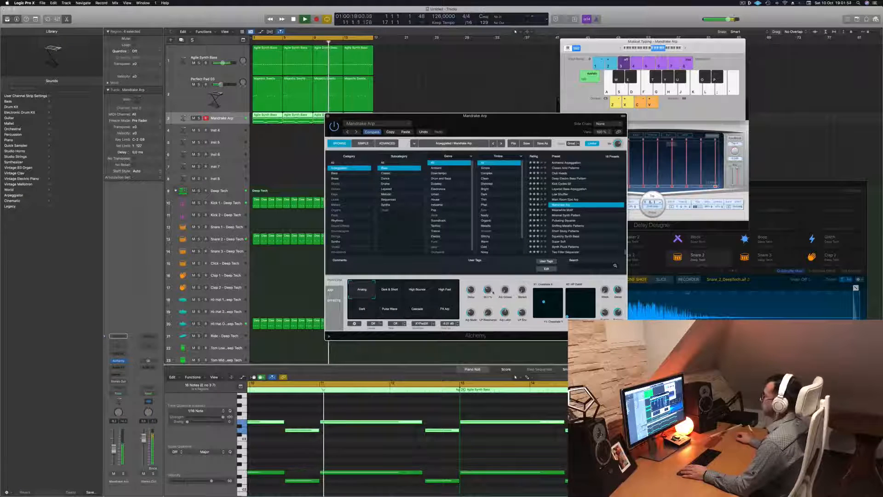
# Step: Add a Channel EQ to the Mandrake Arp track and enable its low-cut band with a cutoff of about 100 Hz
pyautogui.moveTo(517, 118); pyautogui.dragTo(509, 122)
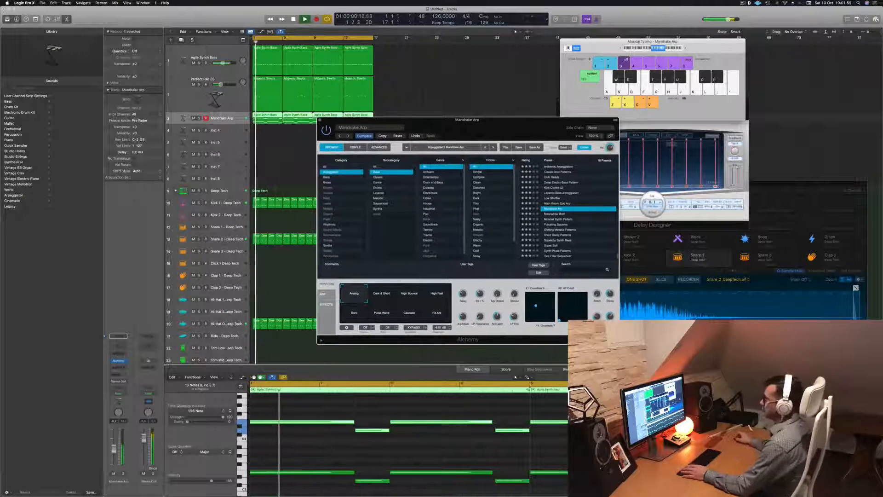
pyautogui.click(122, 349)
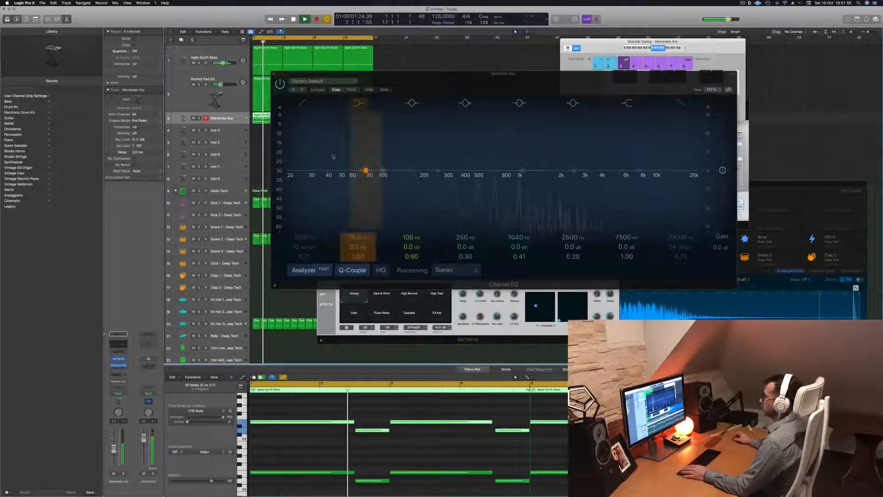
pyautogui.click(306, 104)
pyautogui.moveTo(308, 152); pyautogui.dragTo(396, 182)
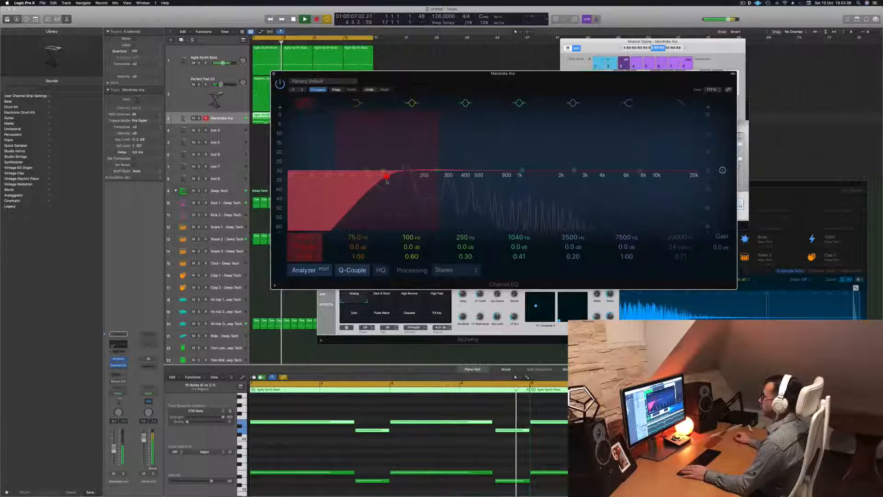
pyautogui.click(273, 73)
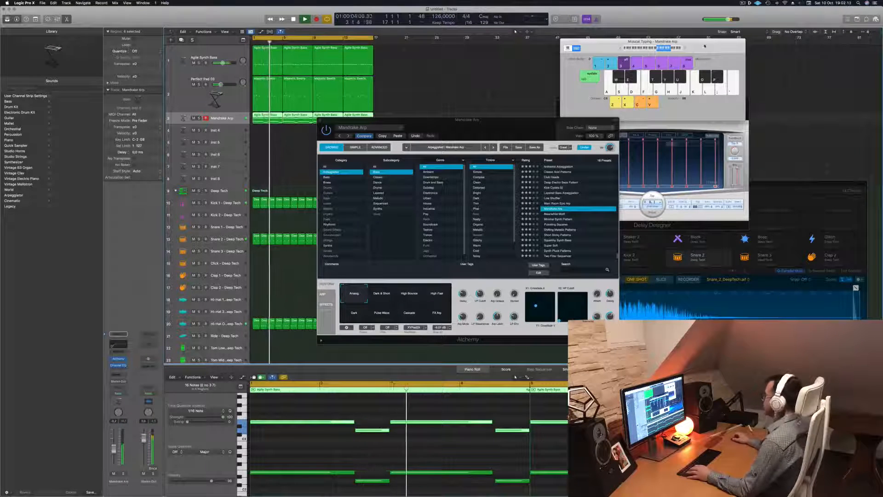
# Step: Hide Musical Typing, show the mixer, copy the bass channel's side-chained Compressor onto the Mandrake Arp channel after the EQ, and open it
pyautogui.press('super+k')
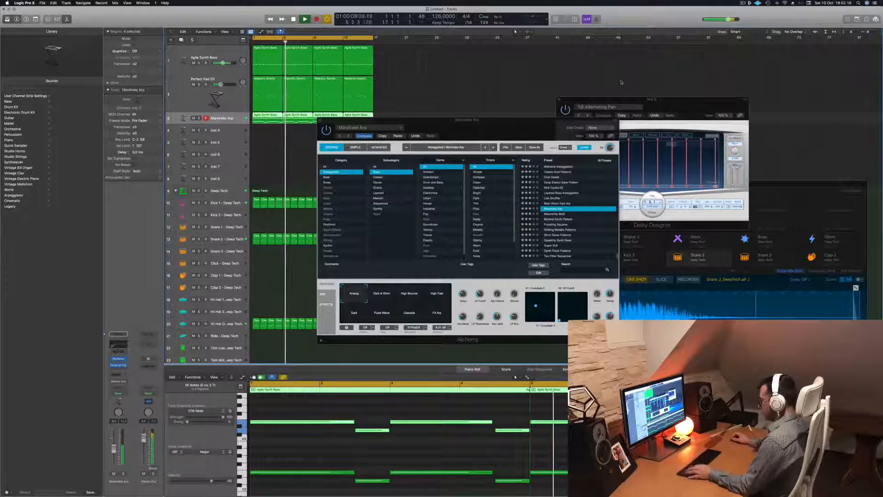
pyautogui.press('x')
pyautogui.press('Return')
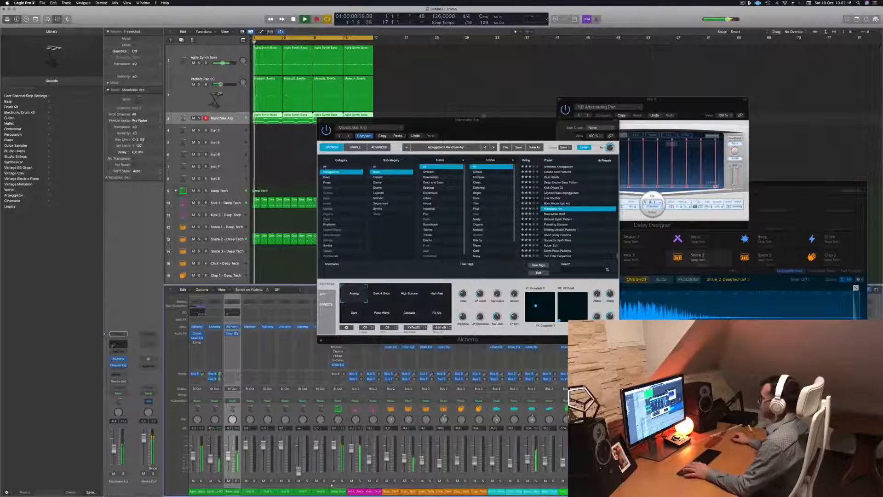
pyautogui.moveTo(488, 119); pyautogui.dragTo(746, 129)
pyautogui.press('Return')
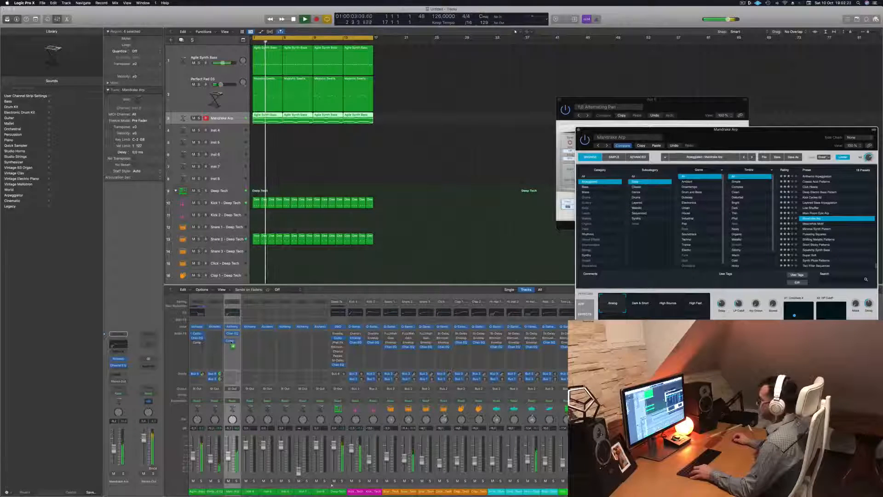
pyautogui.moveTo(233, 342); pyautogui.dragTo(235, 341)
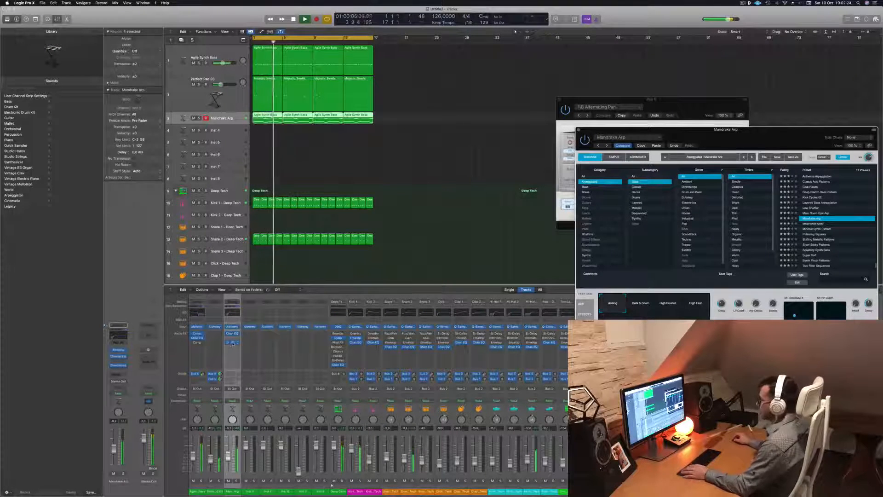
pyautogui.moveTo(472, 68); pyautogui.dragTo(517, 96)
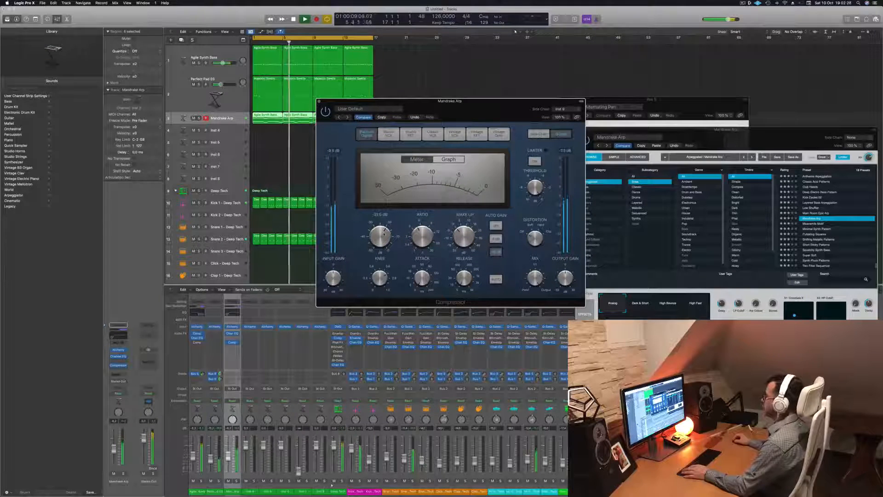
# Step: Close the Compressor, move the Delay Designer window out of the way, and show Mandrake Arp's arpeggiator settings in Alchemy
pyautogui.click(319, 102)
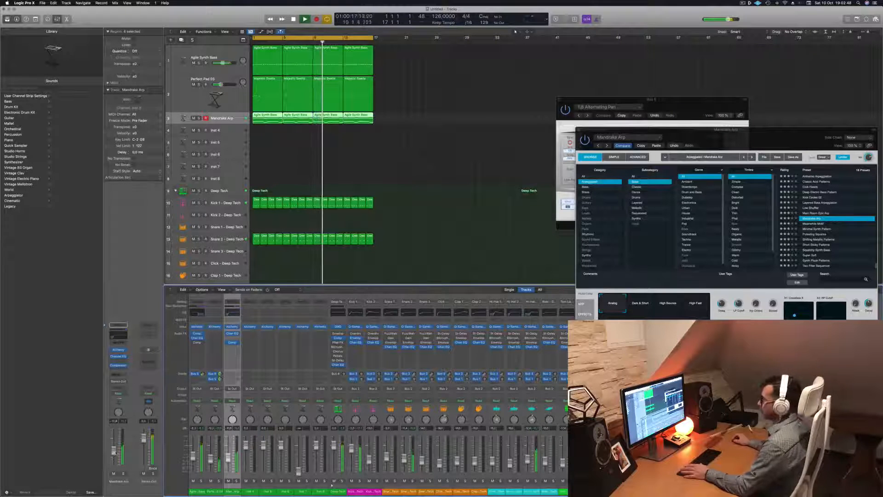
pyautogui.click(431, 127)
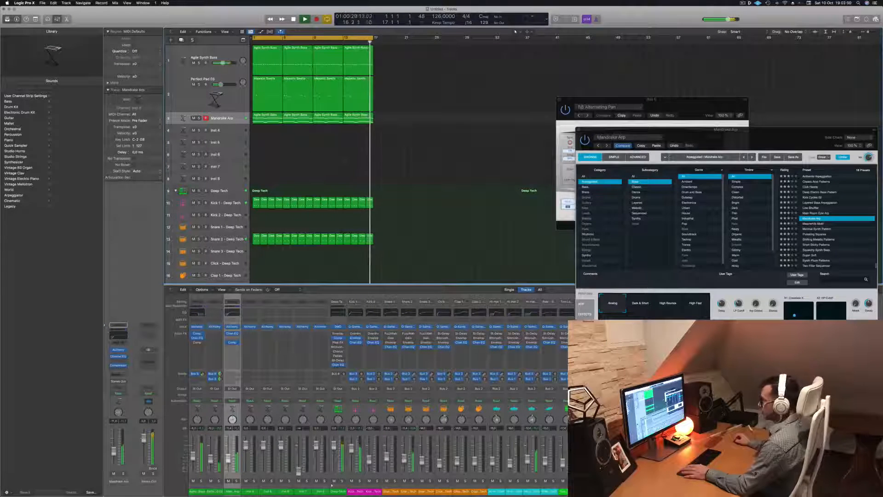
pyautogui.moveTo(683, 104); pyautogui.dragTo(679, 18)
pyautogui.moveTo(774, 138); pyautogui.dragTo(490, 82)
pyautogui.click(291, 249)
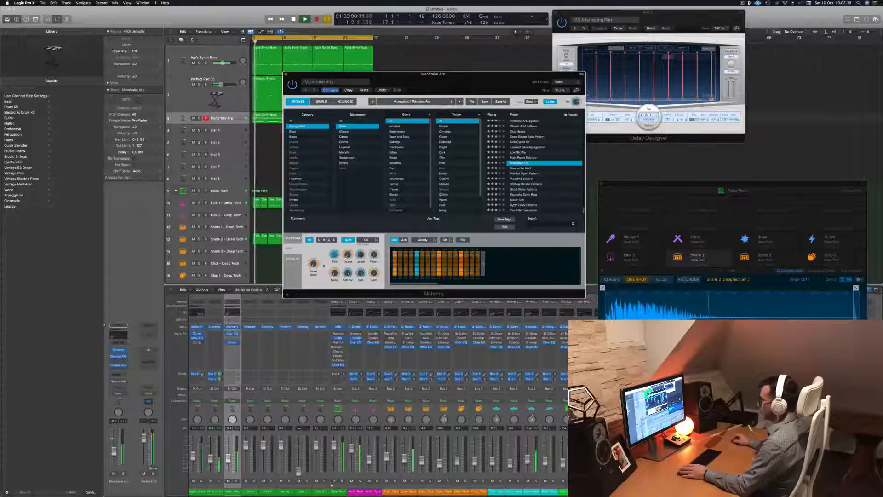
# Step: Switch Alchemy back to its Perform controls with the Mandrake Arp track selected and close the instrument window
pyautogui.moveTo(436, 105); pyautogui.dragTo(690, 105)
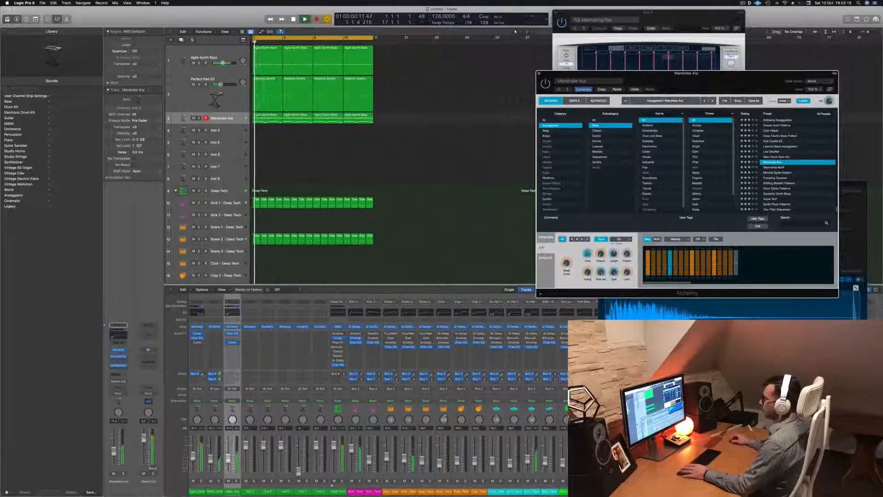
pyautogui.click(223, 118)
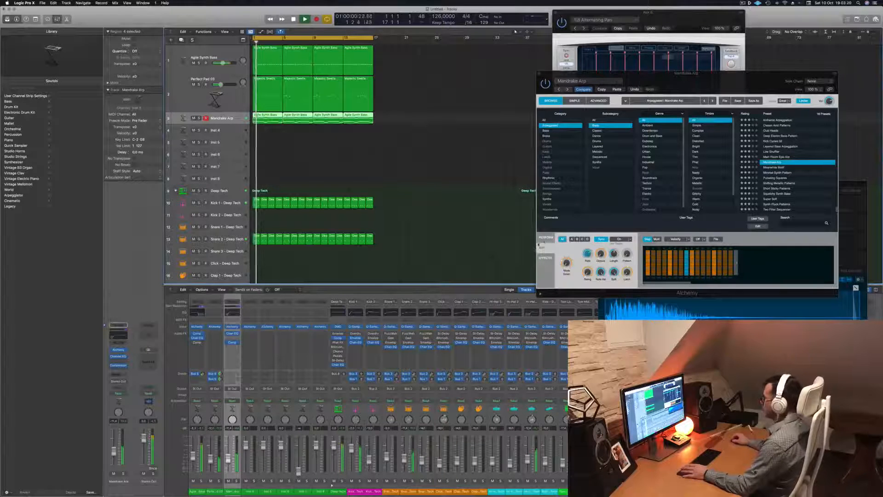
pyautogui.click(544, 240)
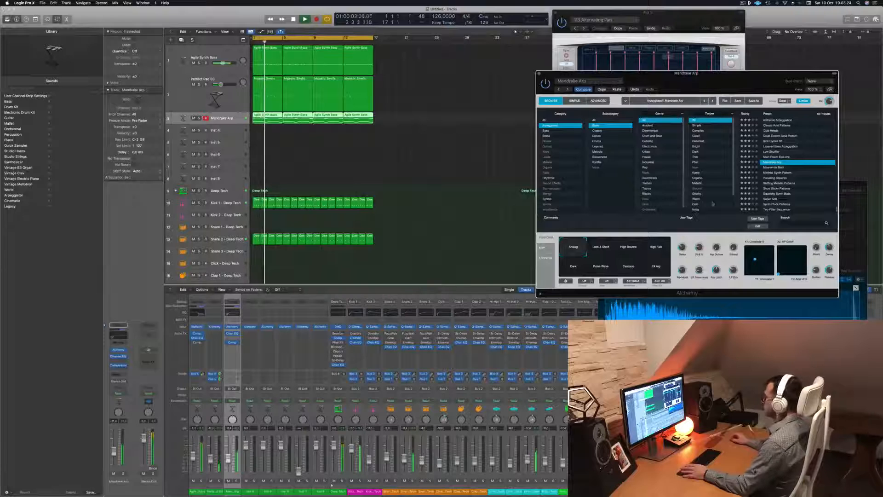
pyautogui.moveTo(662, 77); pyautogui.dragTo(400, 173)
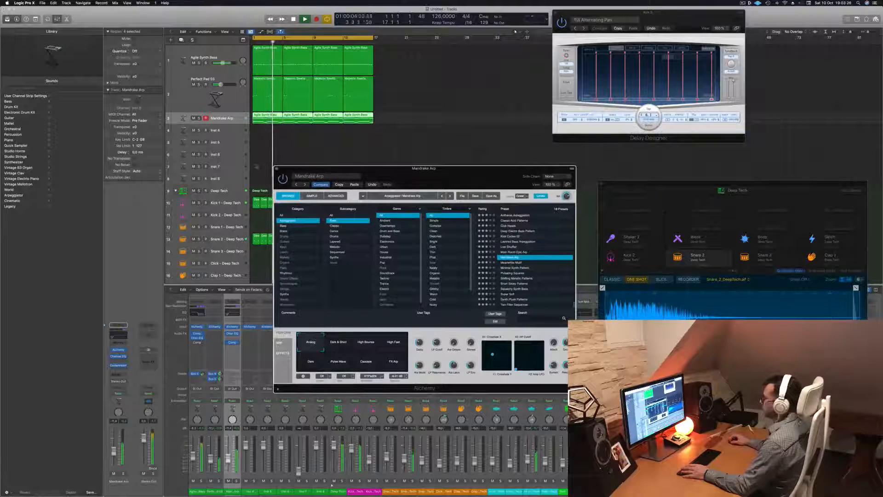
pyautogui.click(276, 169)
# Step: Restart the loop, mute the Perfect Pad track, and select the Mandrake Arp track again
pyautogui.press('space')
pyautogui.press('space')
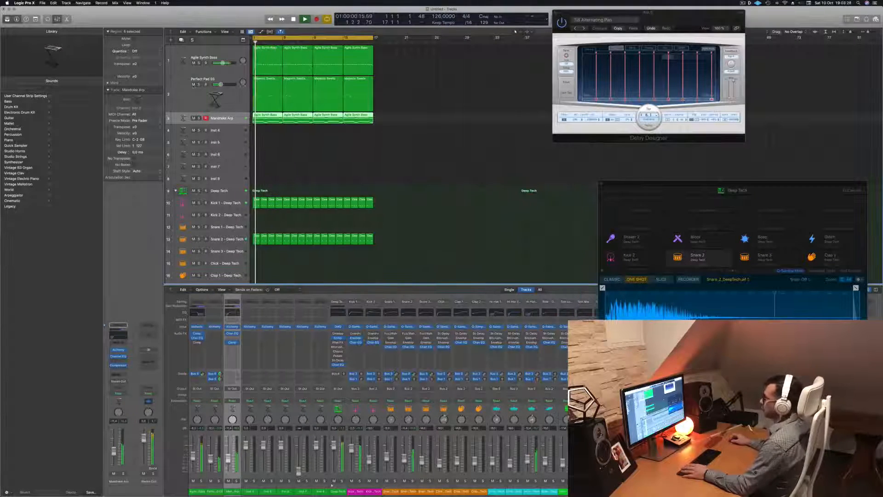
pyautogui.click(193, 85)
pyautogui.click(191, 97)
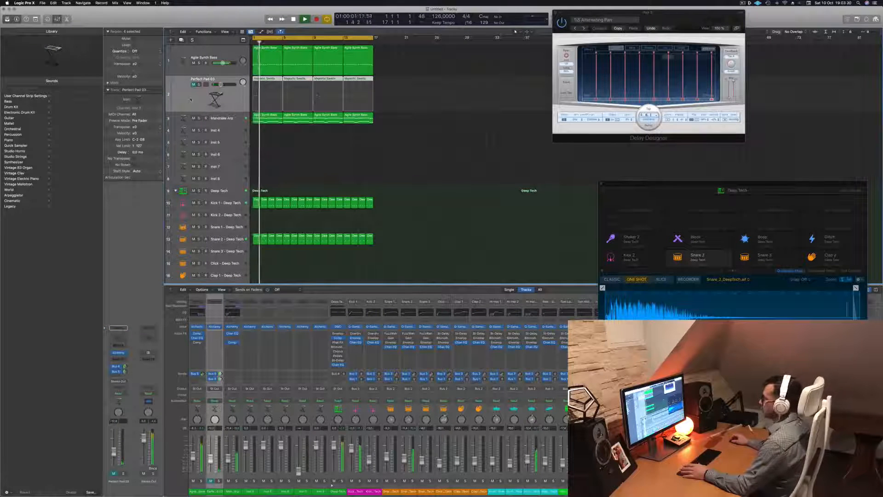
pyautogui.press('Down')
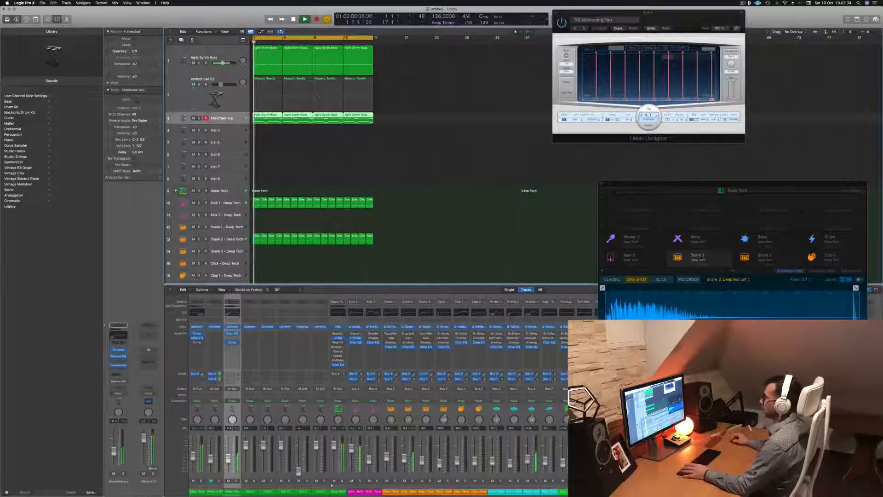
# Step: Unmute and select the Perfect Pad 03 track, and enlarge the Inst 4 track row
pyautogui.click(193, 85)
pyautogui.click(193, 98)
pyautogui.moveTo(184, 137); pyautogui.dragTo(184, 149)
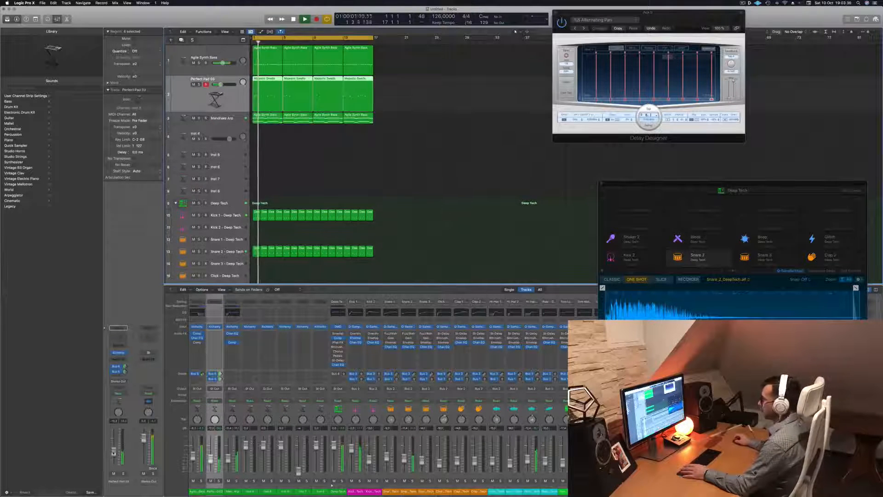
# Step: Add a Channel EQ to Perfect Pad 03 and enable its low cut at 460 Hz with a 12 dB/Oct slope
pyautogui.click(119, 338)
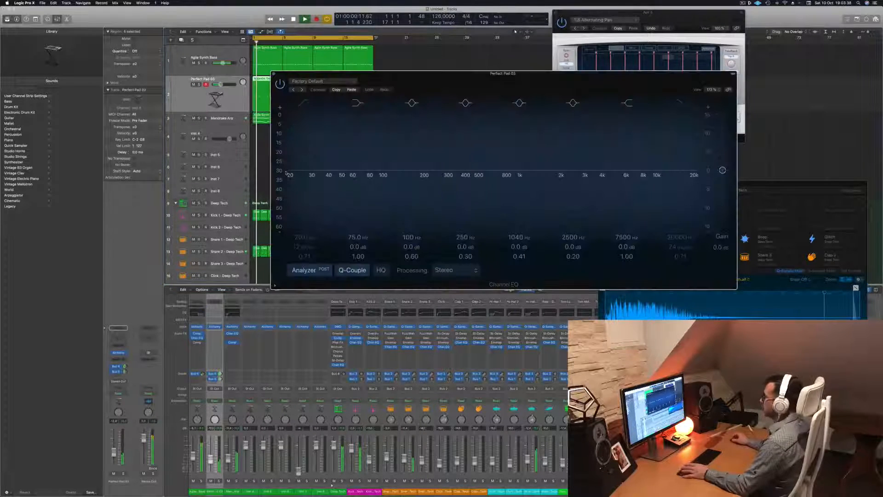
pyautogui.click(304, 103)
pyautogui.moveTo(323, 133); pyautogui.dragTo(534, 134)
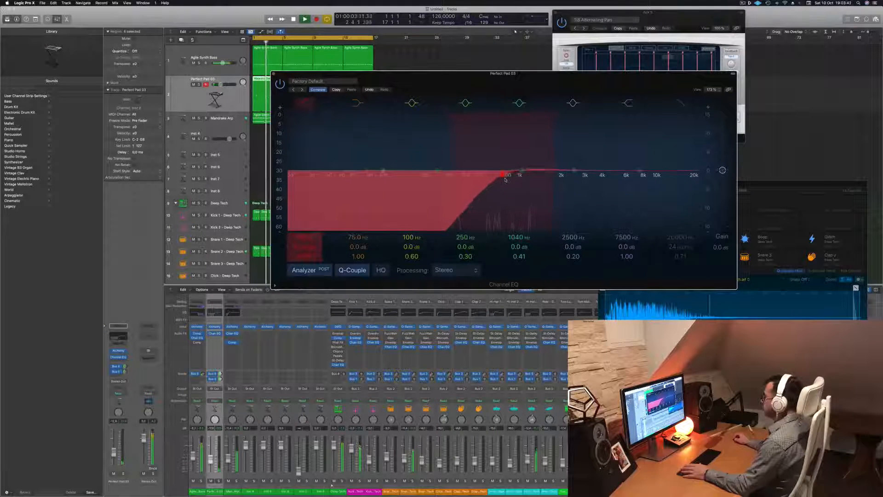
pyautogui.moveTo(515, 179); pyautogui.dragTo(489, 181)
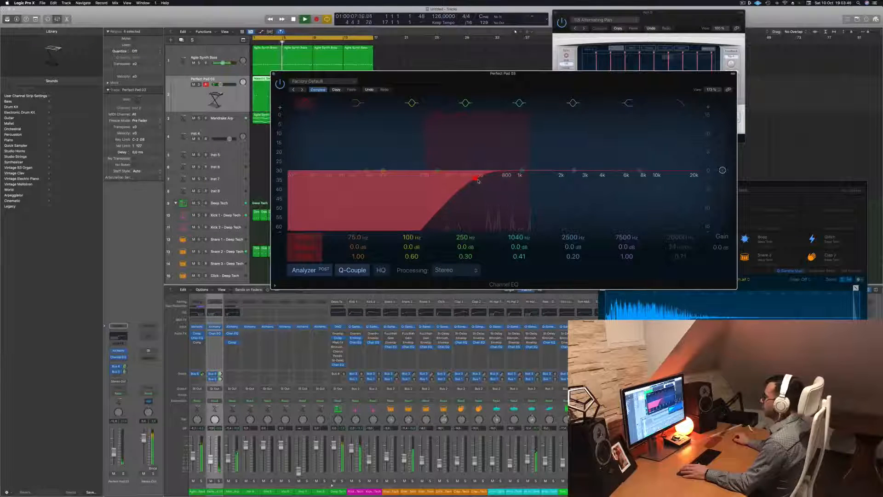
pyautogui.press('space')
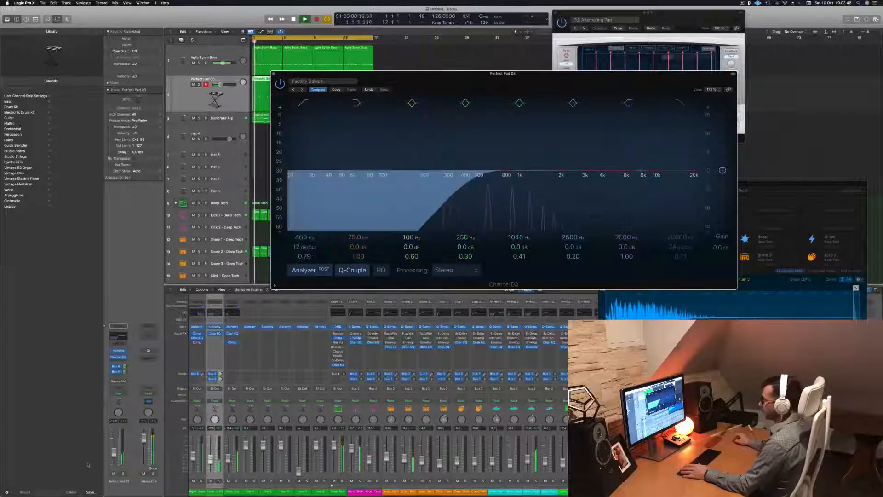
# Step: Fine-tune the Perfect Pad 03 volume and its bus send level, and close the Channel EQ window
pyautogui.moveTo(114, 454); pyautogui.dragTo(114, 453)
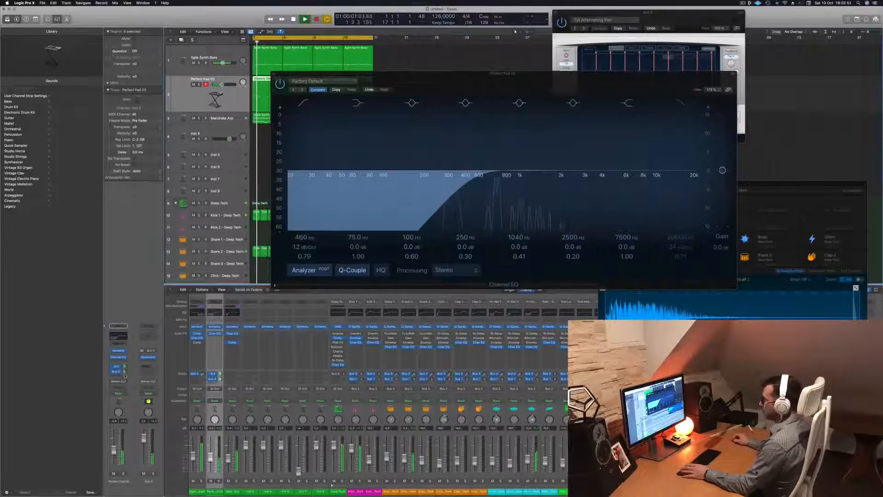
pyautogui.moveTo(125, 371); pyautogui.dragTo(125, 371)
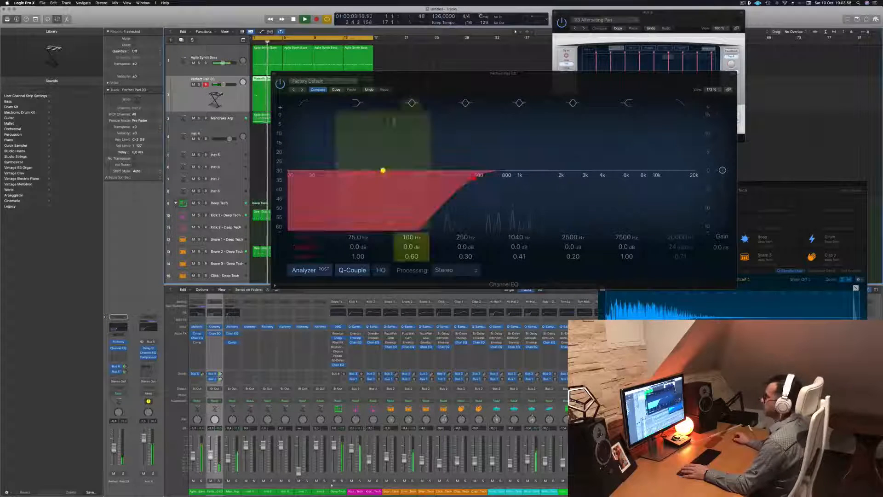
pyautogui.moveTo(524, 90); pyautogui.dragTo(459, 119)
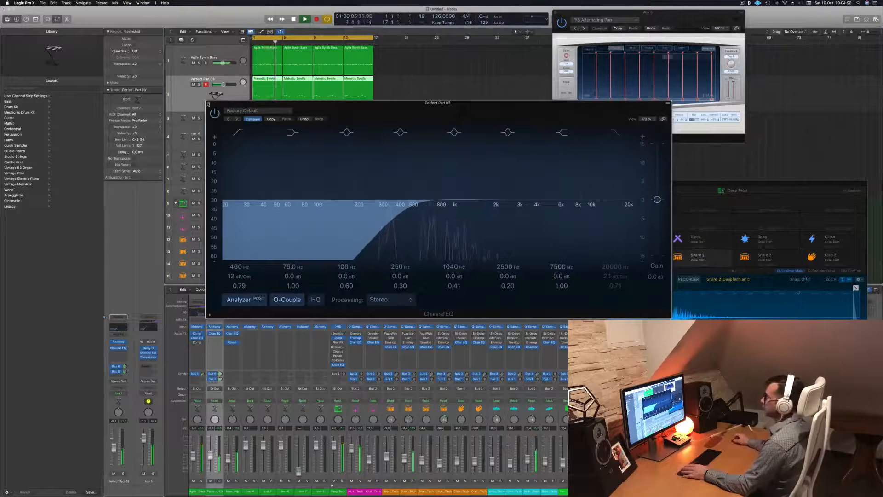
pyautogui.click(208, 103)
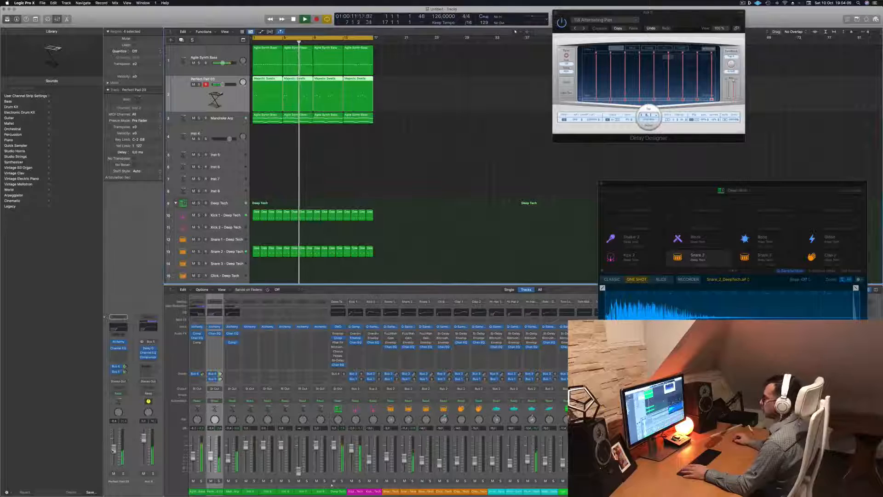
# Step: Check the Compressor settings on the Mandrake Arp track
pyautogui.click(395, 157)
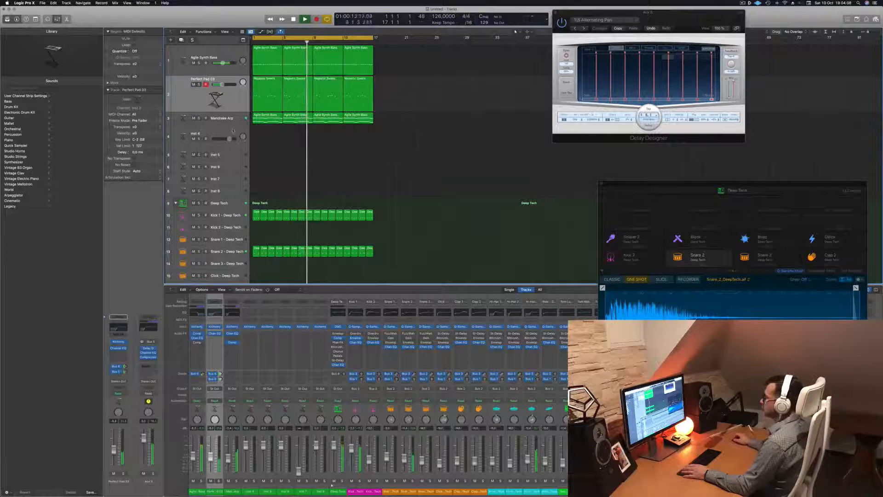
pyautogui.click(232, 121)
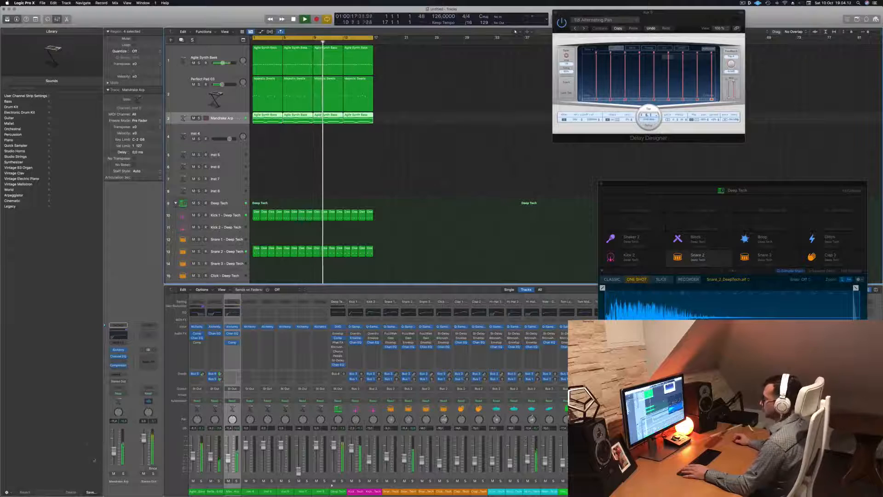
pyautogui.click(120, 366)
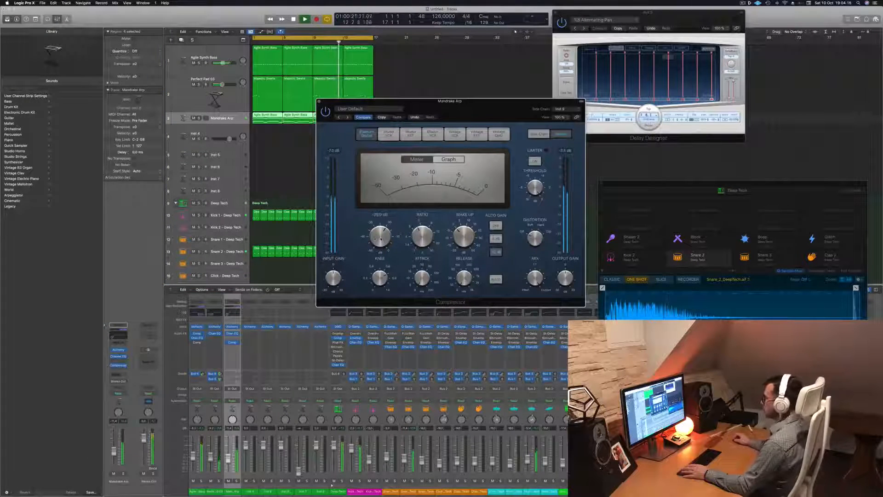
pyautogui.click(319, 102)
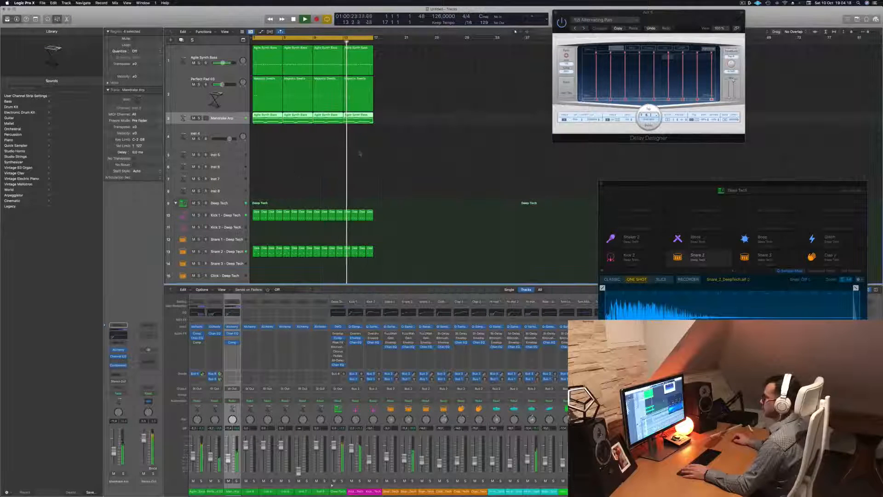
pyautogui.scroll(-3, 446, 180)
pyautogui.scroll(3, 446, 180)
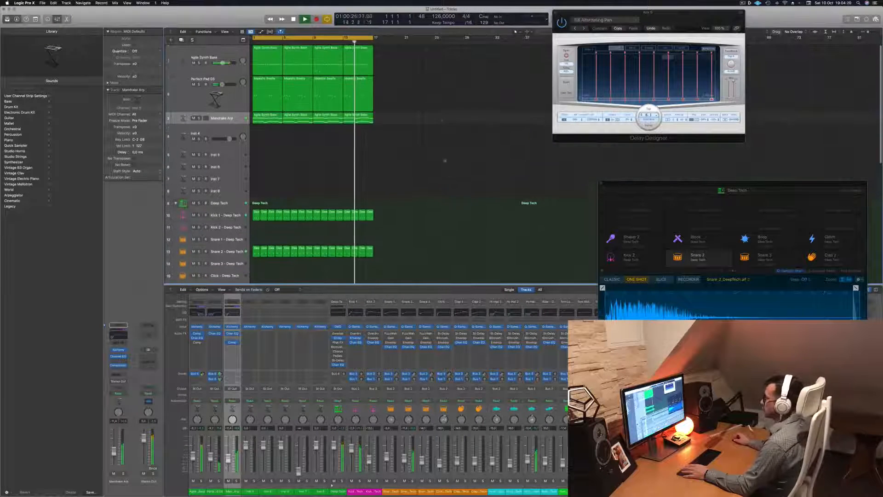
# Step: Open the Alchemy instrument of the Perfect Pad 03 track and move its window clear of the regions
pyautogui.click(224, 99)
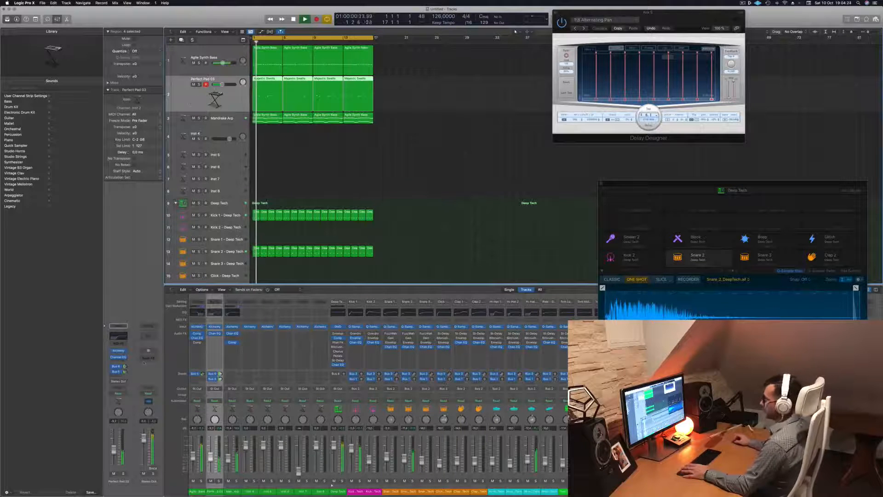
pyautogui.click(118, 350)
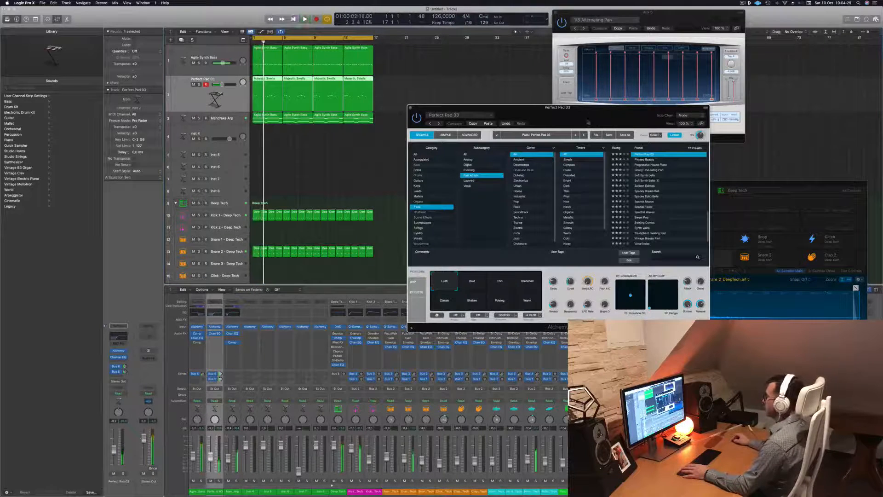
pyautogui.moveTo(456, 118); pyautogui.dragTo(373, 122)
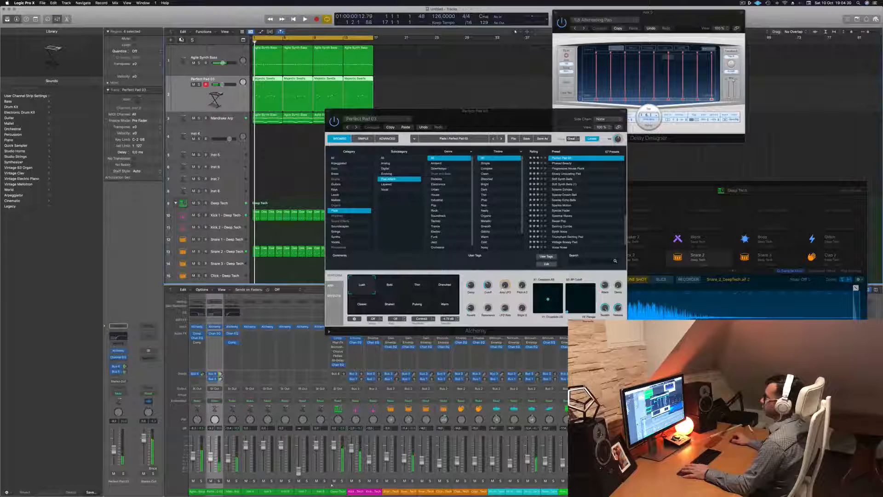
# Step: Duplicate the Perfect Pad 03 track together with its Majestic Geisha regions and mute the original track
pyautogui.press('super+d')
pyautogui.moveTo(405, 86); pyautogui.dragTo(263, 127)
pyautogui.moveTo(407, 116); pyautogui.dragTo(507, 108)
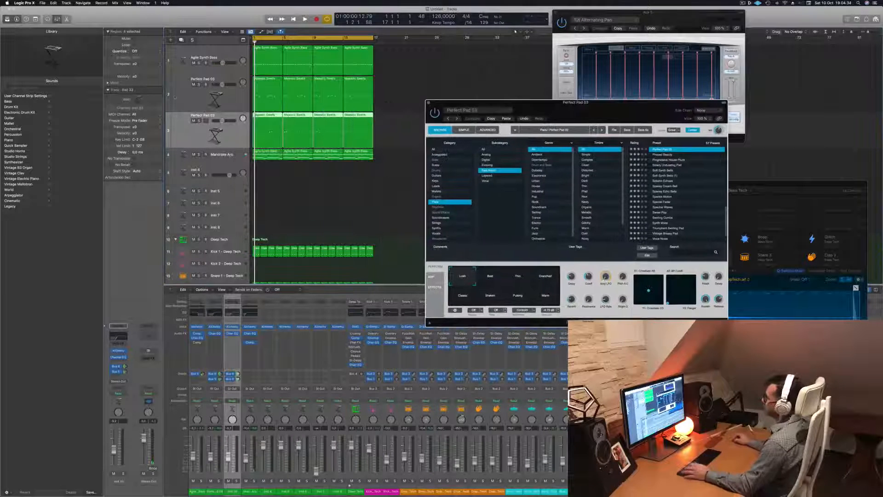
pyautogui.click(193, 84)
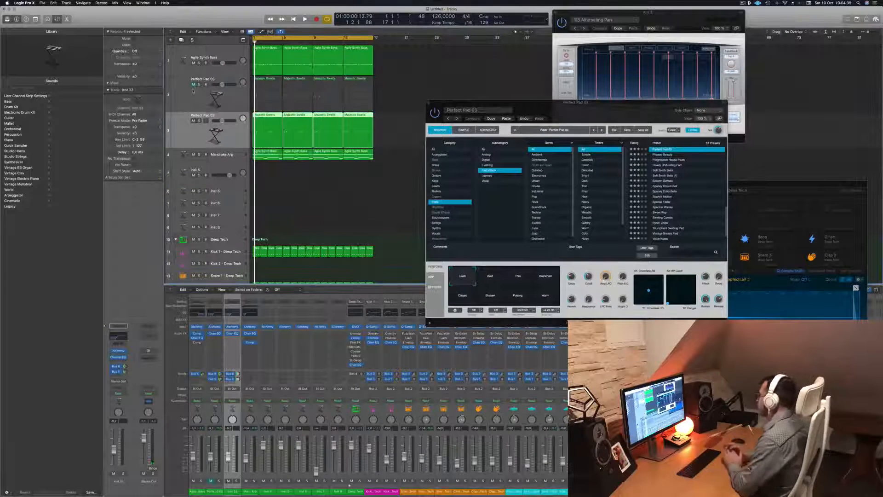
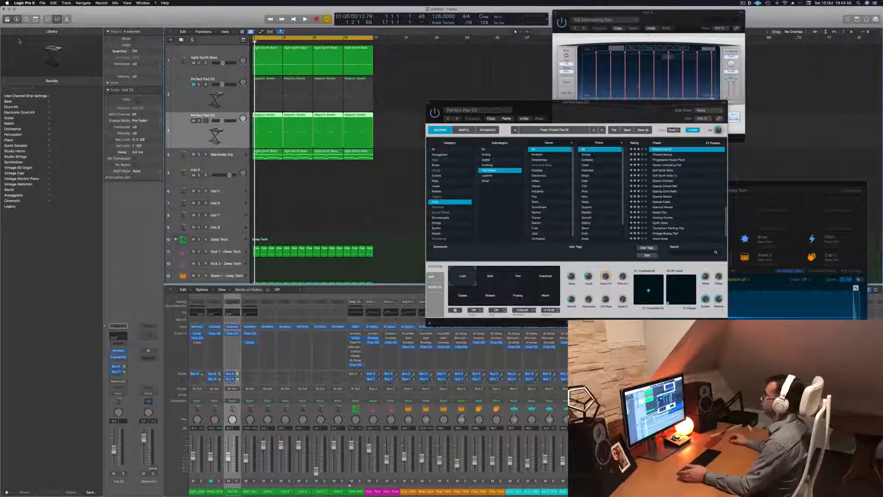
# Step: Open Alchemy on the duplicated pad track and place the two instrument windows side by side
pyautogui.moveTo(595, 109); pyautogui.dragTo(568, 107)
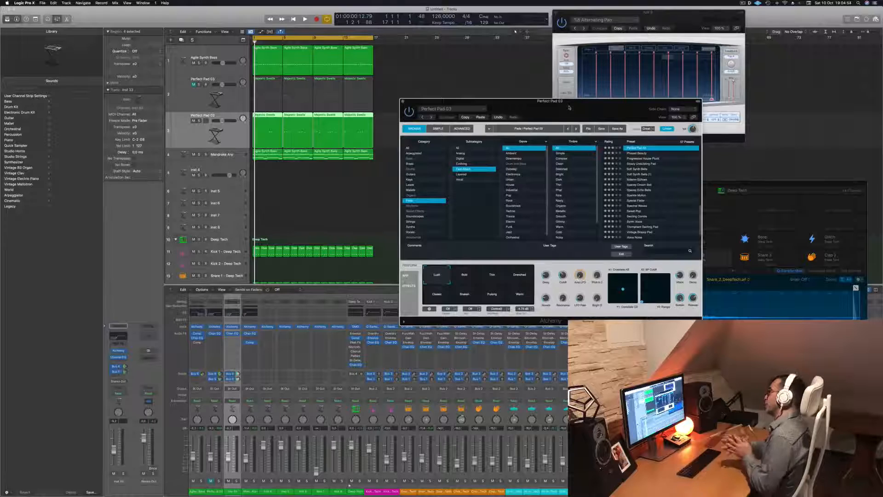
pyautogui.moveTo(569, 107); pyautogui.dragTo(540, 112)
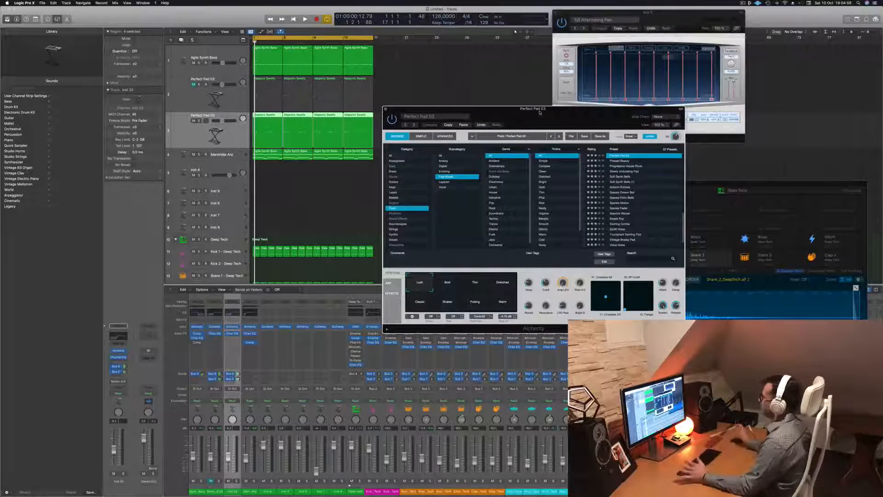
pyautogui.moveTo(540, 113); pyautogui.dragTo(599, 78)
pyautogui.click(178, 135)
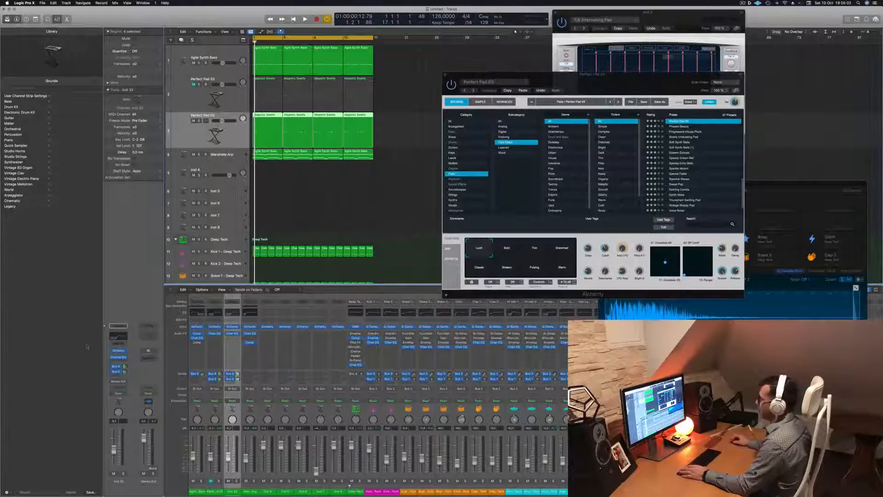
pyautogui.click(118, 352)
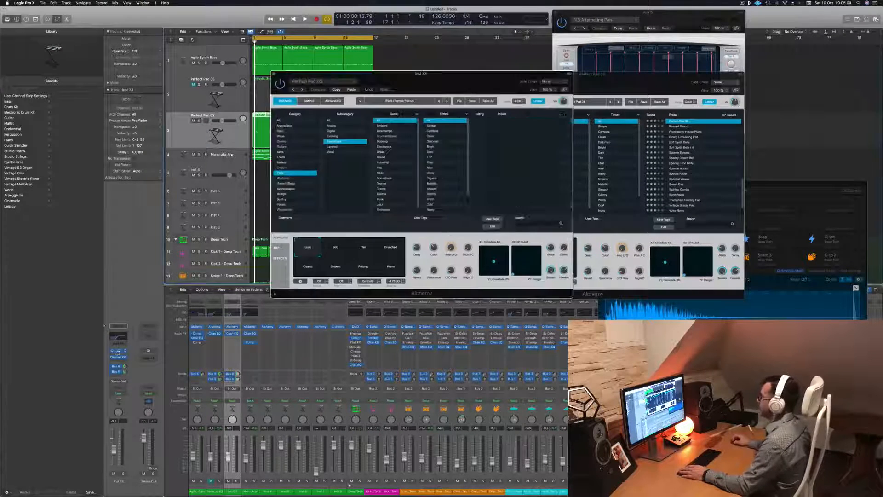
pyautogui.click(119, 352)
pyautogui.click(118, 351)
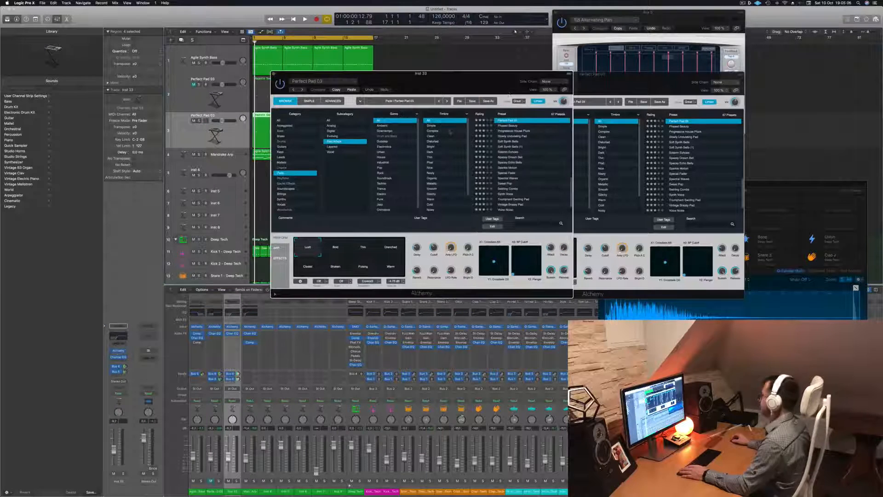
pyautogui.moveTo(454, 91); pyautogui.dragTo(474, 97)
pyautogui.moveTo(623, 85); pyautogui.dragTo(794, 85)
pyautogui.moveTo(484, 87); pyautogui.dragTo(556, 90)
# Step: Try the Soft Synth Bells, Solemn Echoes and Spacey Dream Bell presets on the duplicated track during playback
pyautogui.press('space')
pyautogui.click(233, 137)
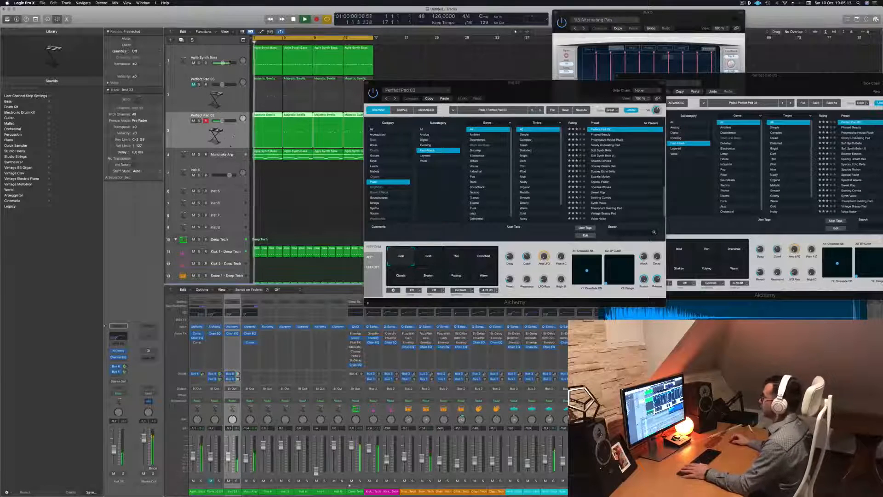
pyautogui.click(607, 151)
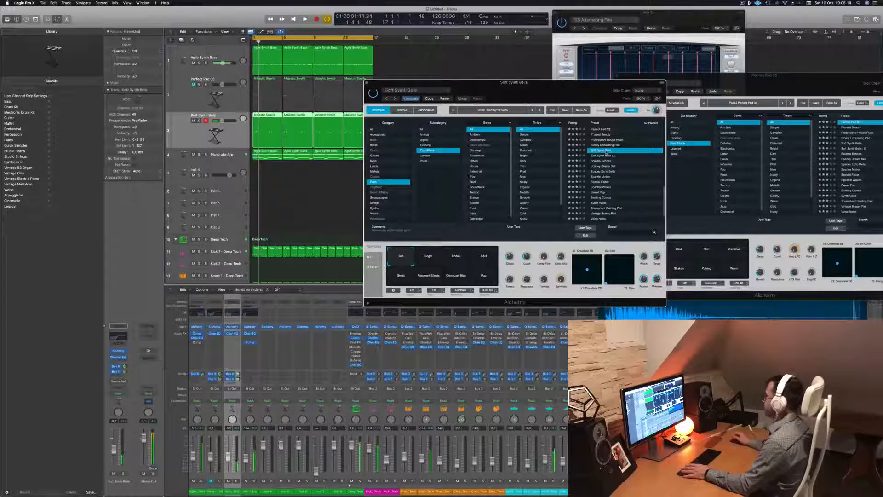
pyautogui.scroll(-1, 621, 155)
pyautogui.click(605, 152)
pyautogui.press('space')
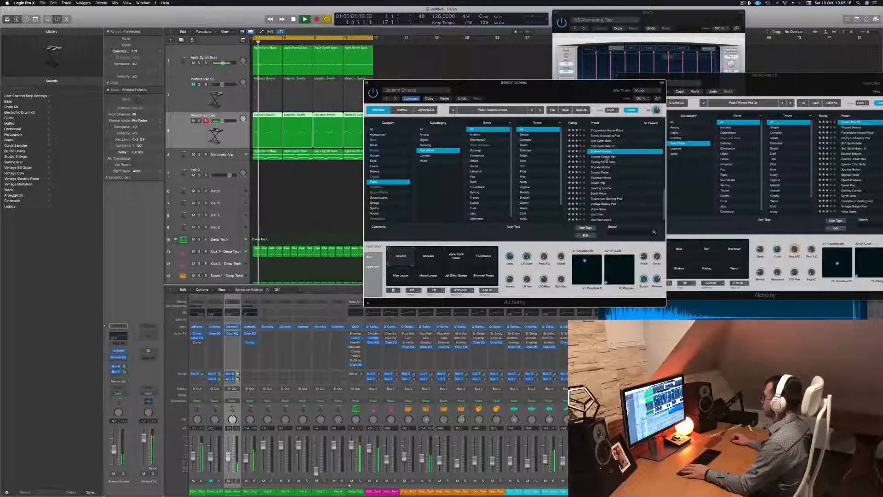
pyautogui.click(609, 156)
pyautogui.press('space')
pyautogui.press('space')
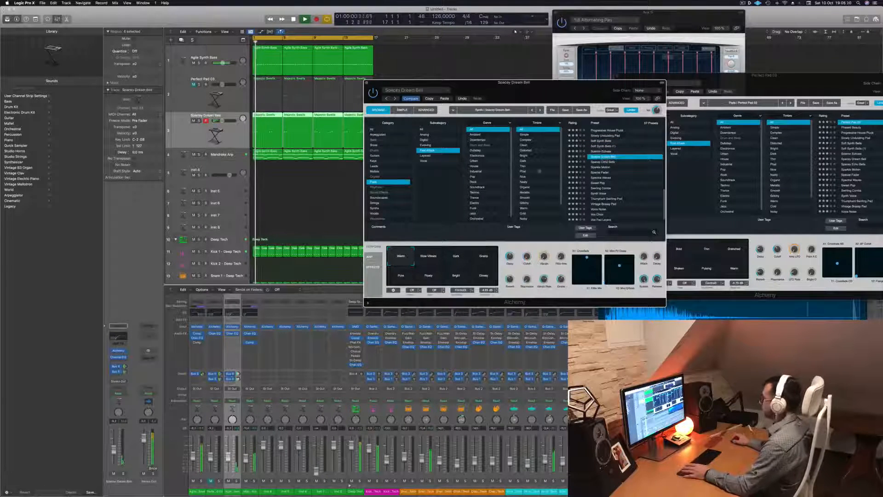
# Step: Raise the duplicated track's volume slightly and audition the Sparkle Motion and Spacial Fader presets
pyautogui.moveTo(228, 452); pyautogui.dragTo(229, 448)
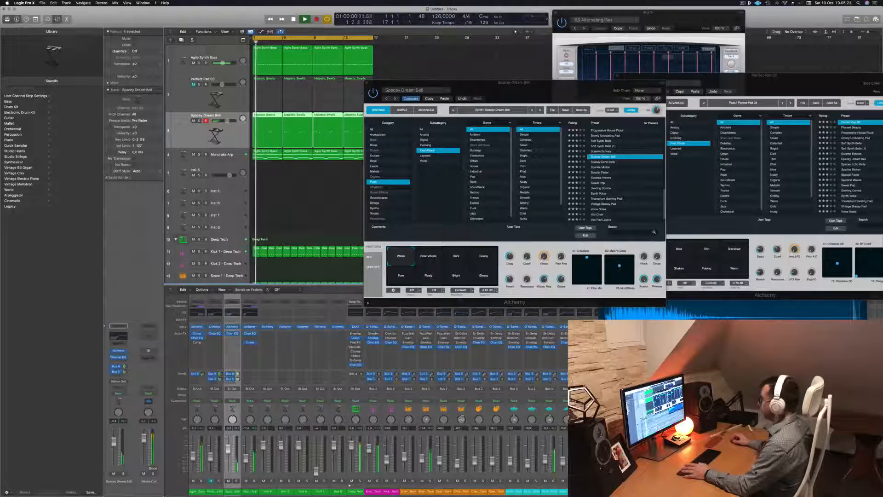
pyautogui.click(601, 167)
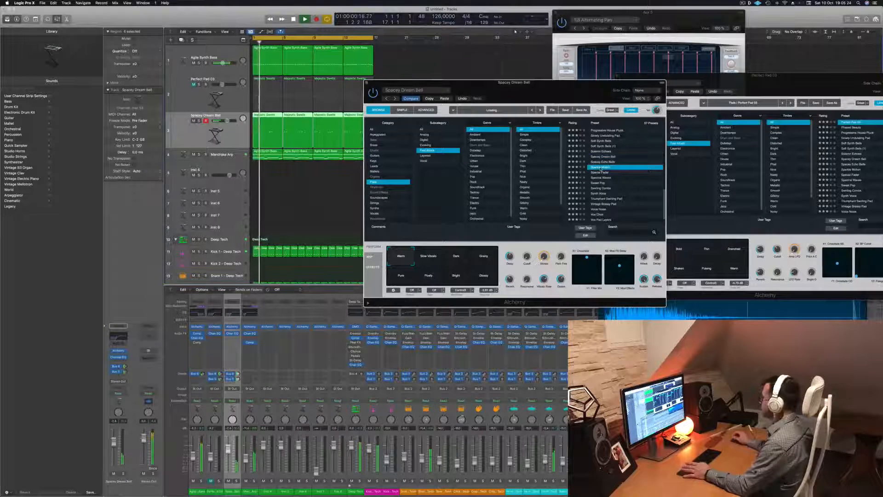
pyautogui.scroll(-1, 628, 170)
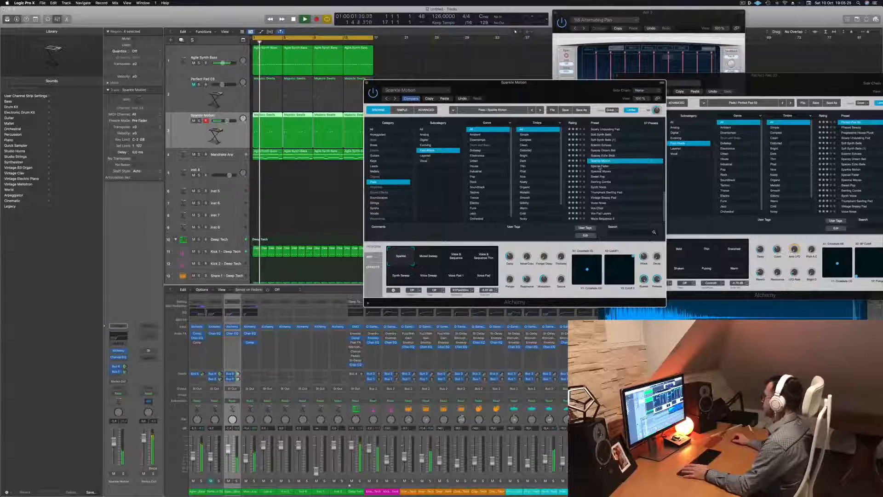
pyautogui.click(598, 166)
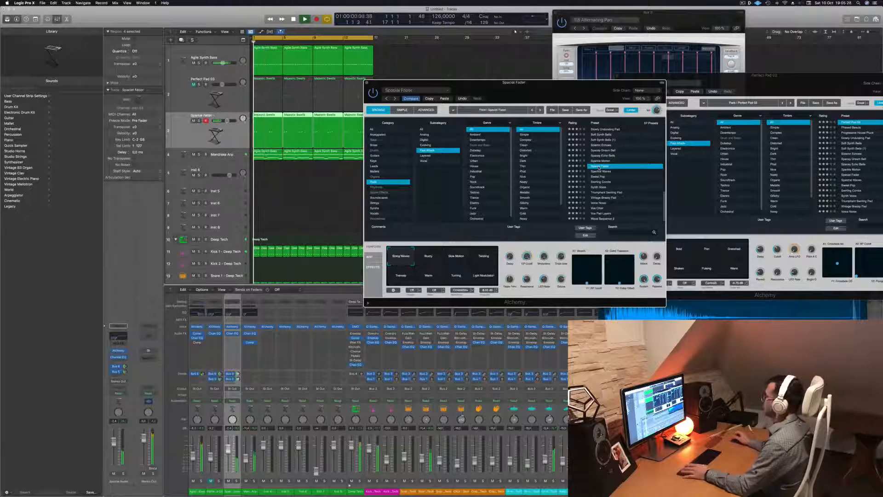
# Step: Load the Sweet Pop preset on the duplicated track and choose its Shiny Stack variation
pyautogui.click(614, 175)
pyautogui.press('space')
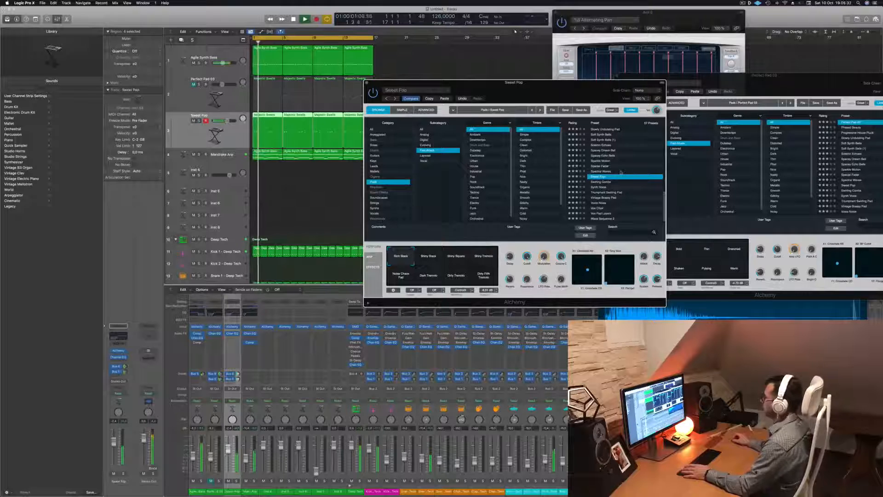
pyautogui.click(424, 260)
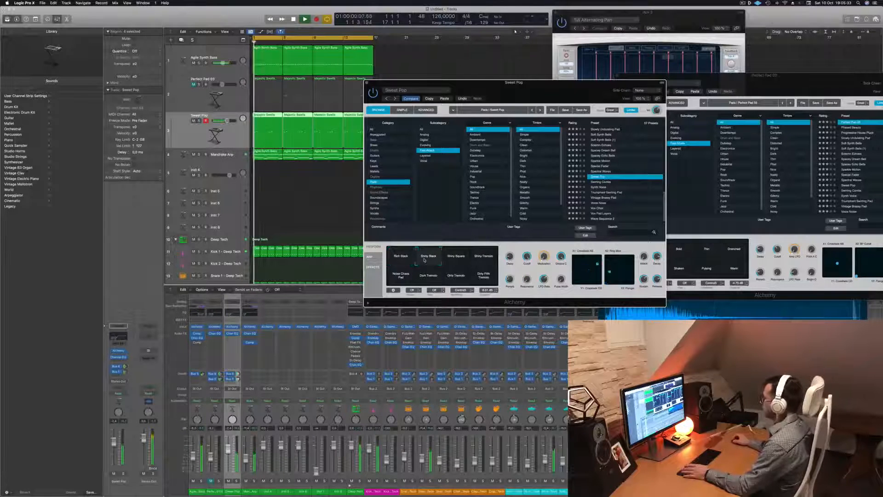
# Step: Audition the other Sweet Pop variations on the duplicated pad track, from Shiny Square through Shiny Fifth Tremolo
pyautogui.press('space')
pyautogui.press('space')
pyautogui.click(457, 262)
pyautogui.click(487, 259)
pyautogui.click(408, 277)
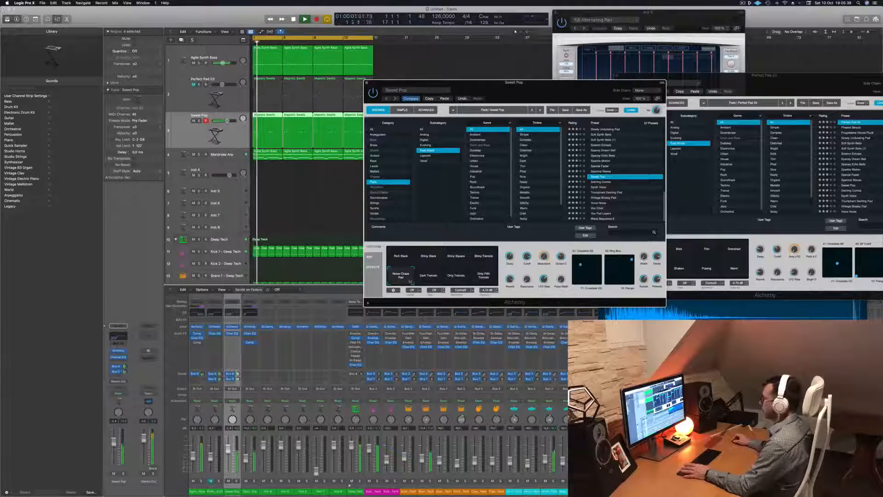
pyautogui.click(429, 277)
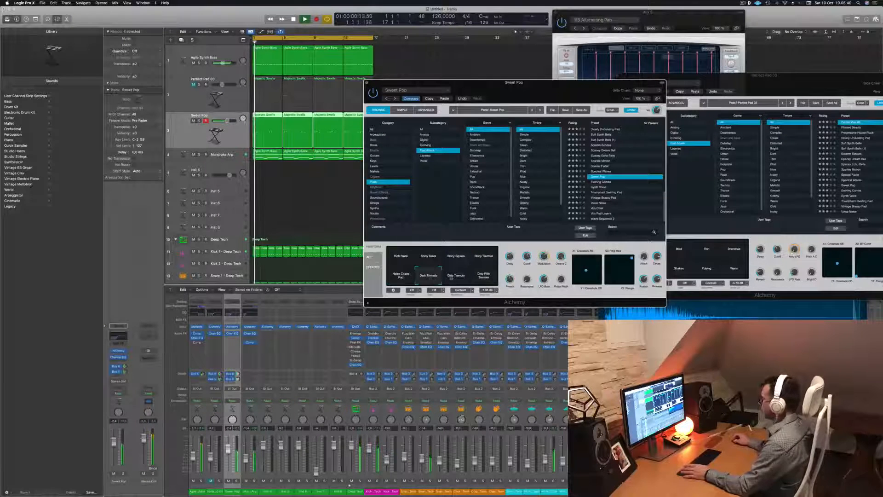
pyautogui.click(459, 276)
pyautogui.click(484, 276)
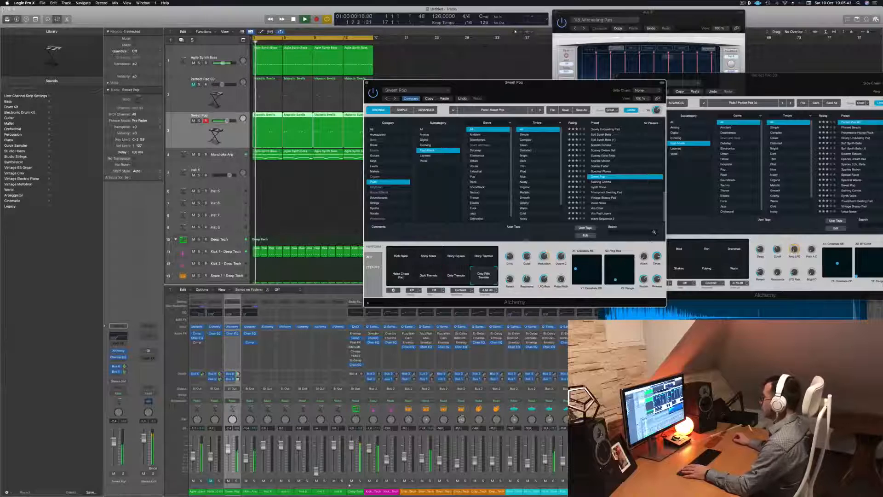
# Step: Try the Swirling Combo, Triumphant Swirling Pad and Angel presets on the duplicated pad track during playback
pyautogui.click(604, 182)
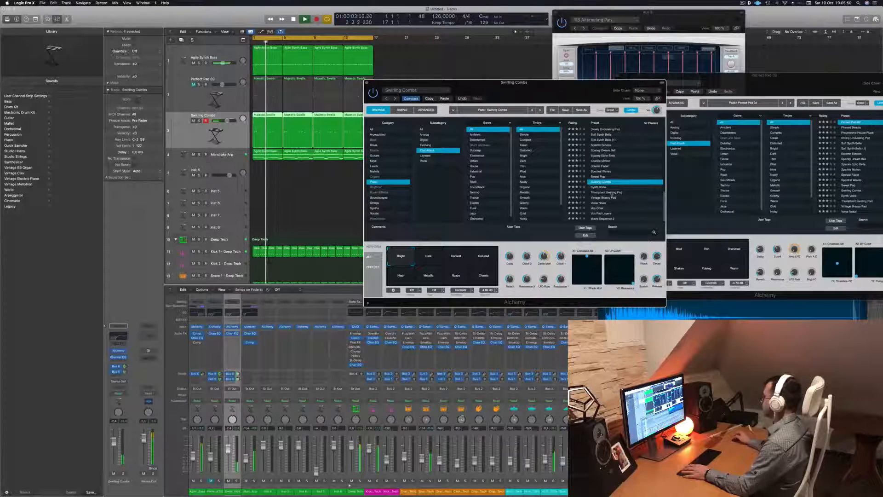
pyautogui.click(617, 193)
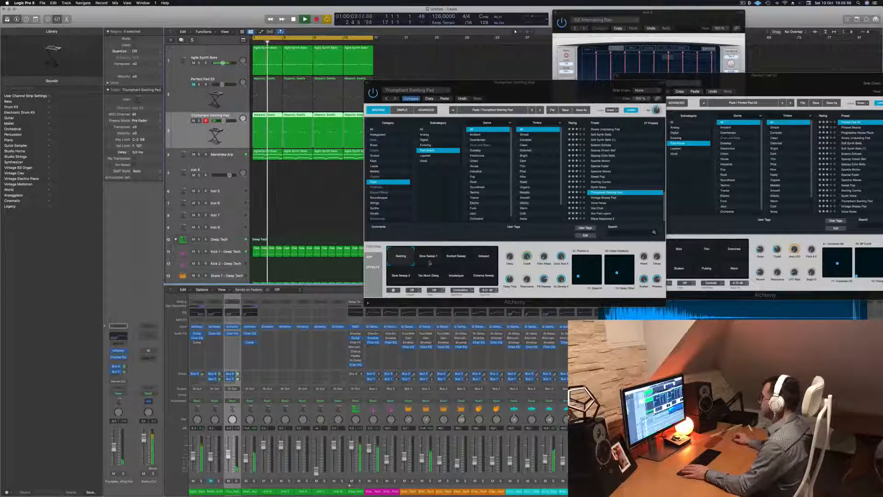
pyautogui.scroll(10, 640, 183)
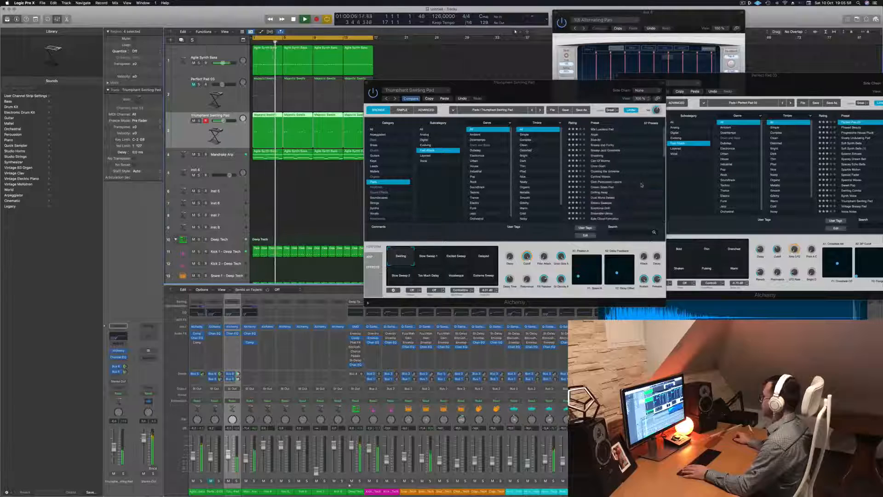
pyautogui.click(598, 134)
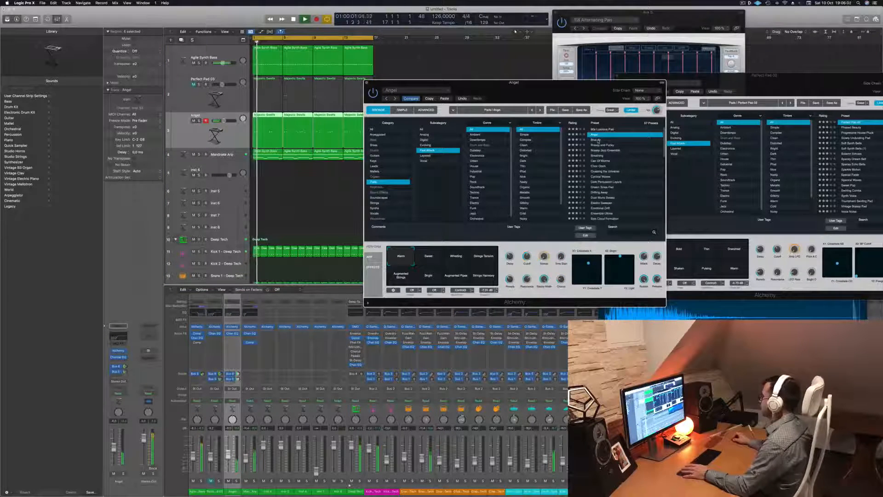
# Step: Load the Blue Air preset on the duplicated pad track and replay the song from the start
pyautogui.click(598, 140)
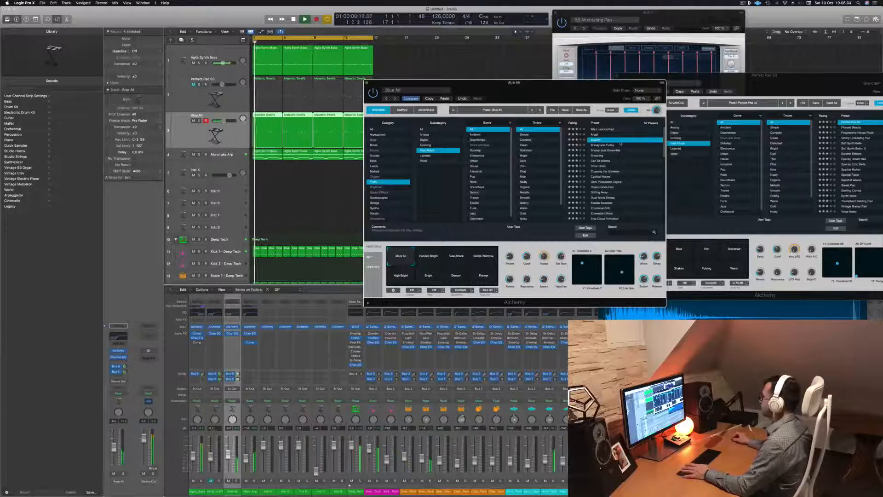
pyautogui.moveTo(552, 91); pyautogui.dragTo(606, 103)
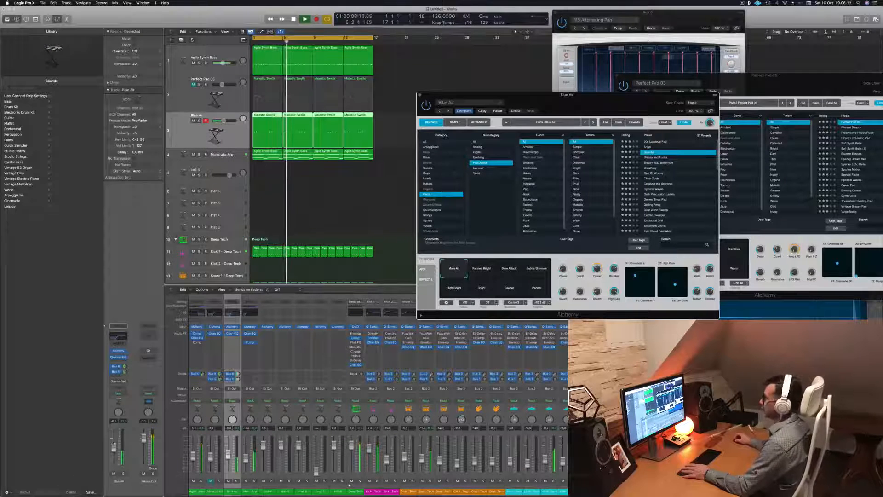
pyautogui.press('Return')
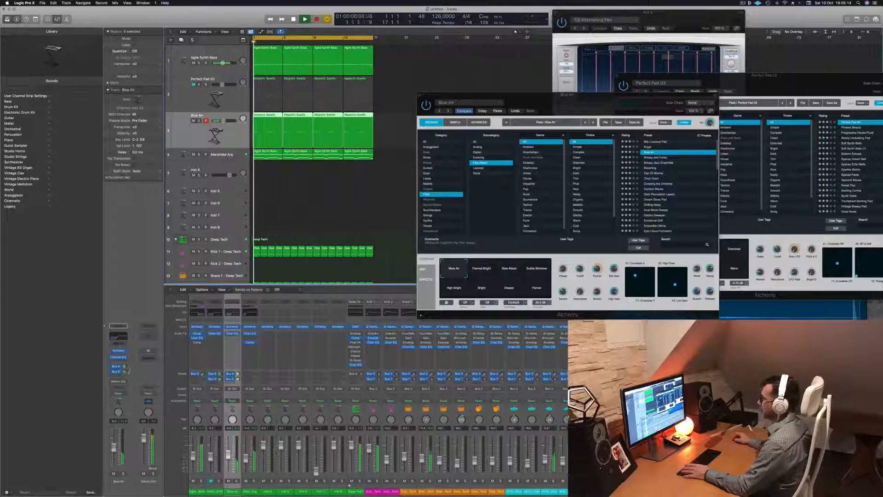
# Step: Adjust the lower bus send of the Blue Air track and close its Alchemy window
pyautogui.click(125, 371)
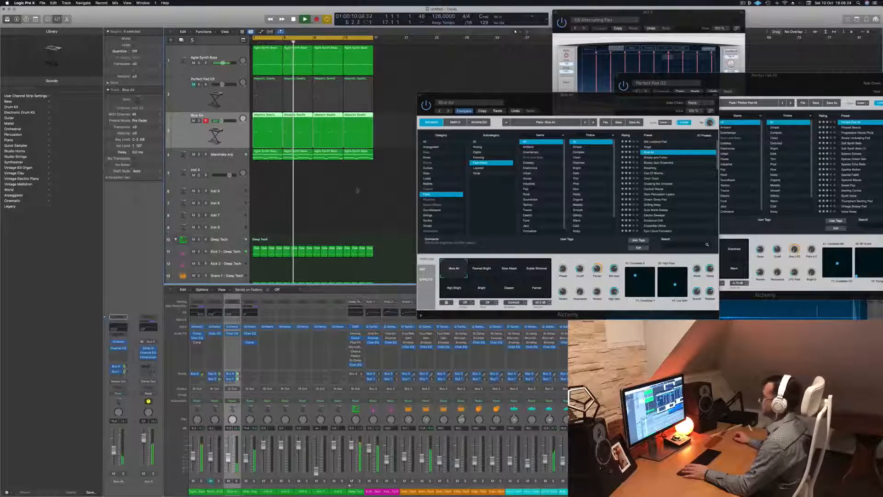
pyautogui.moveTo(592, 103); pyautogui.dragTo(542, 107)
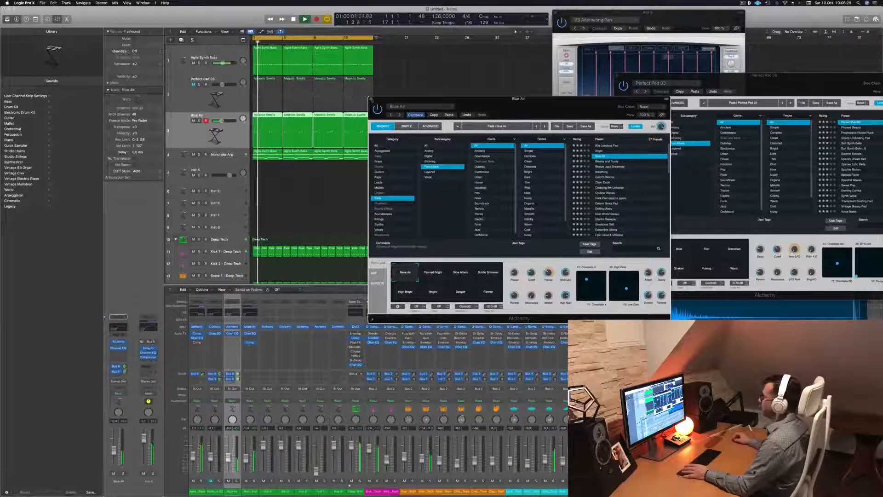
pyautogui.press('super+w')
# Step: Copy the first Snare 2 region onto the Clap 2 track and repeat it along the whole sixteen-bar loop
pyautogui.scroll(2, 315, 183)
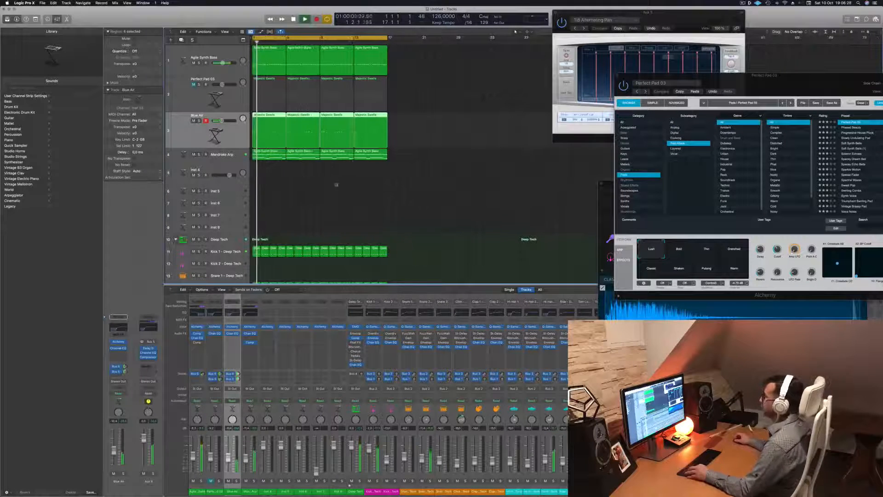
pyautogui.scroll(1, 356, 185)
pyautogui.scroll(-4, 331, 202)
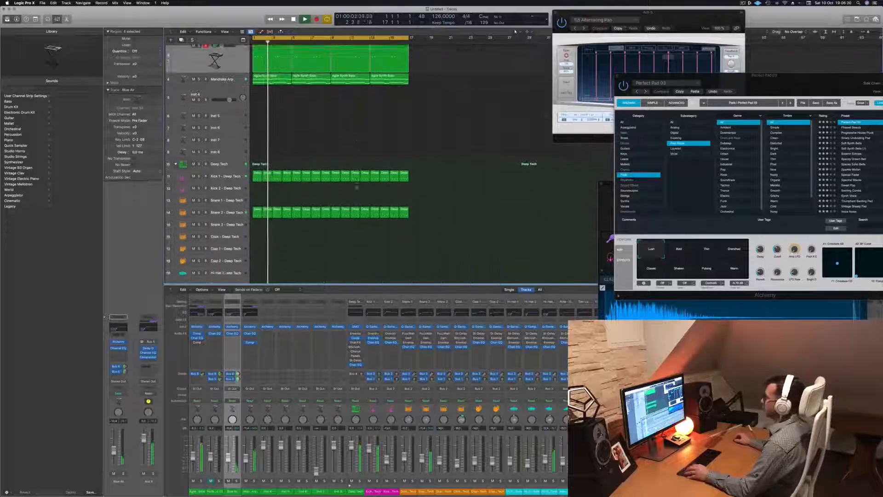
pyautogui.scroll(-1, 313, 215)
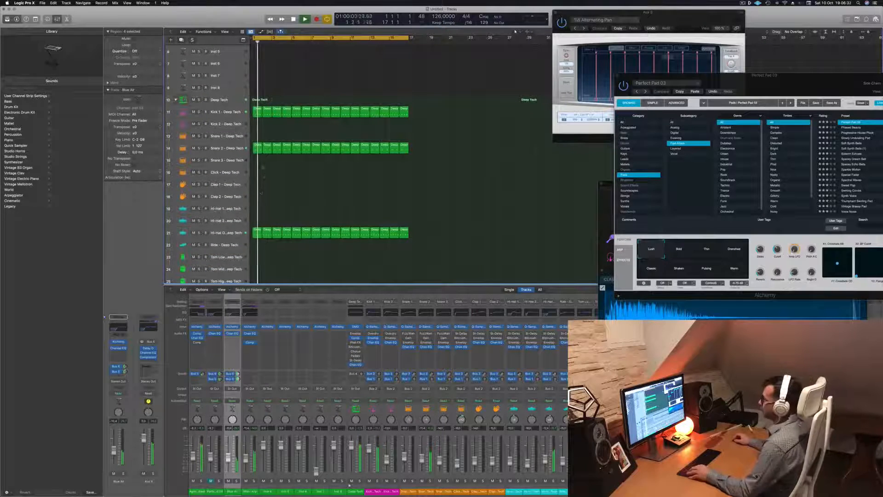
pyautogui.moveTo(257, 146); pyautogui.dragTo(257, 196)
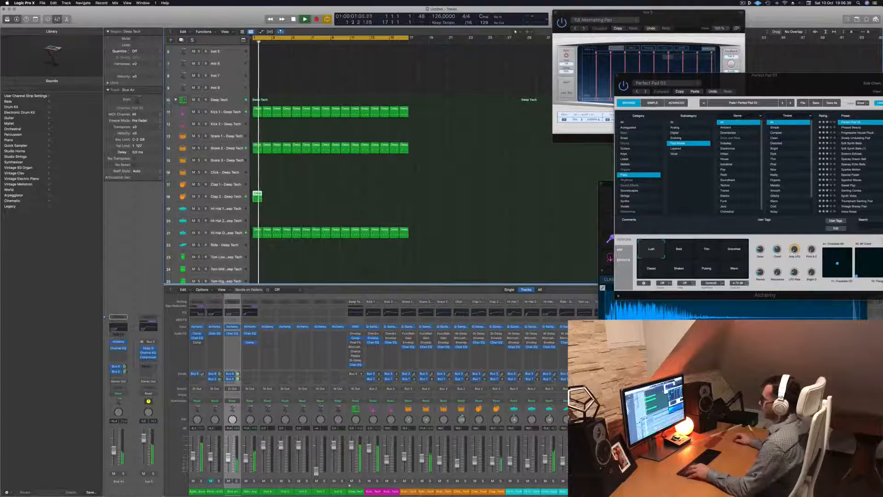
pyautogui.press('Return')
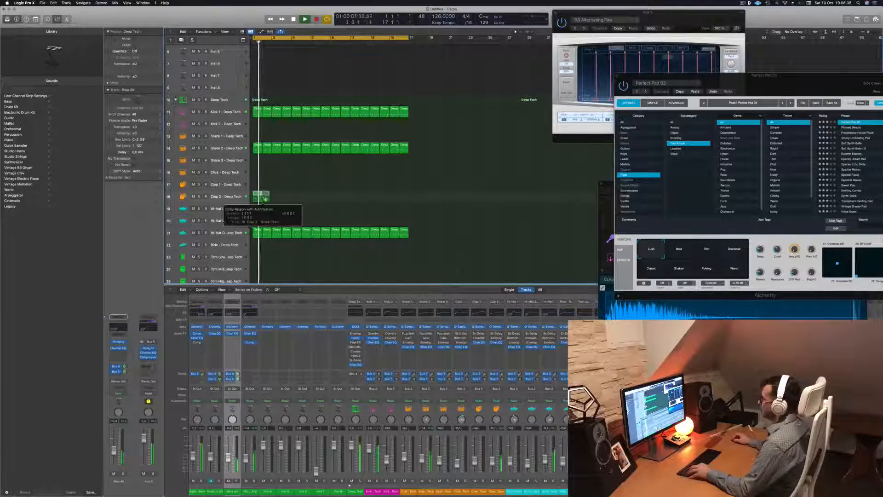
pyautogui.moveTo(274, 199); pyautogui.dragTo(302, 201)
pyautogui.moveTo(354, 195); pyautogui.dragTo(335, 202)
# Step: Select the Clap 2 track and open its Stereo Delay effect while playing from the start
pyautogui.click(226, 196)
pyautogui.press('Return')
pyautogui.click(113, 326)
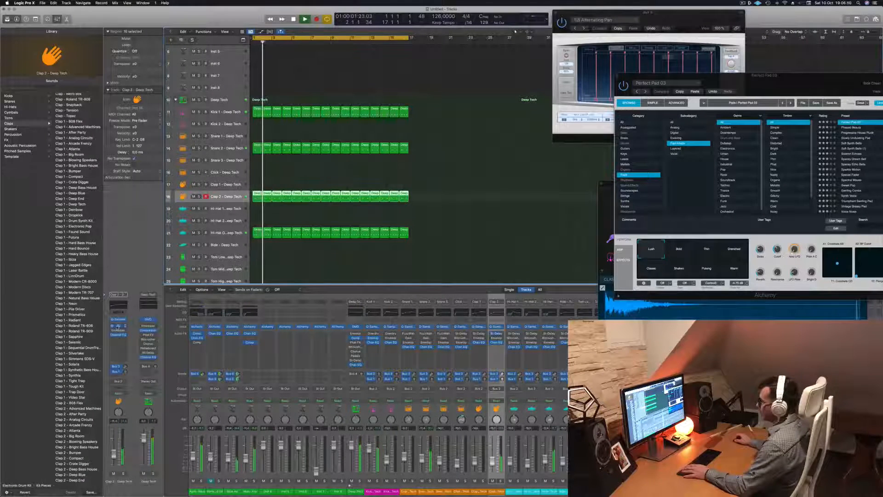
pyautogui.click(119, 325)
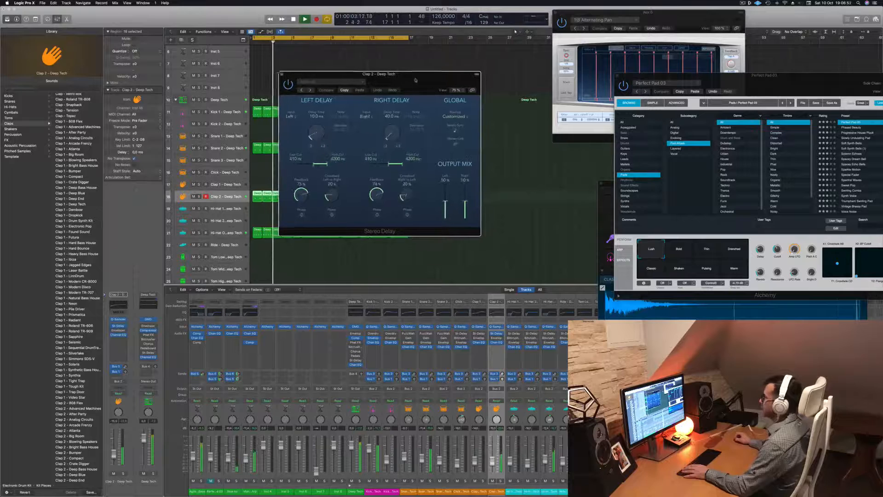
pyautogui.moveTo(362, 75); pyautogui.dragTo(395, 100)
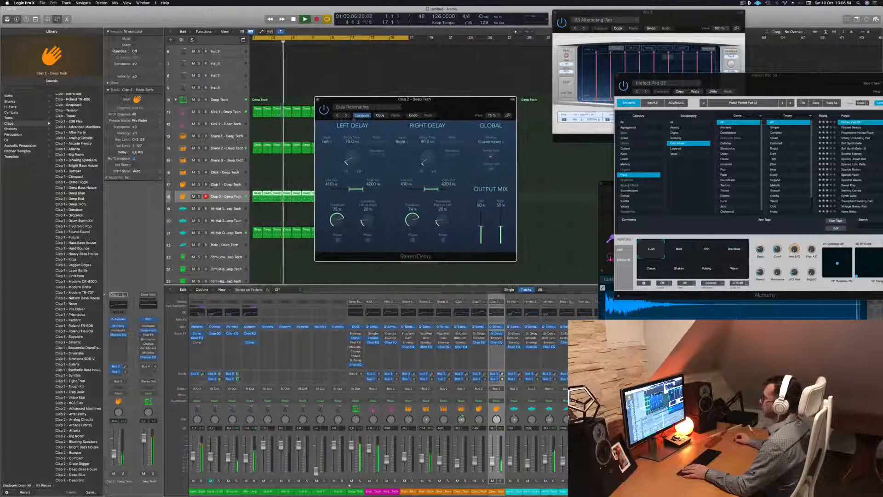
# Step: Audition neighbouring Stereo Delay presets on the Clap 2 track, including the Dual 1/8 Note and Dual Resonating settings
pyautogui.click(337, 116)
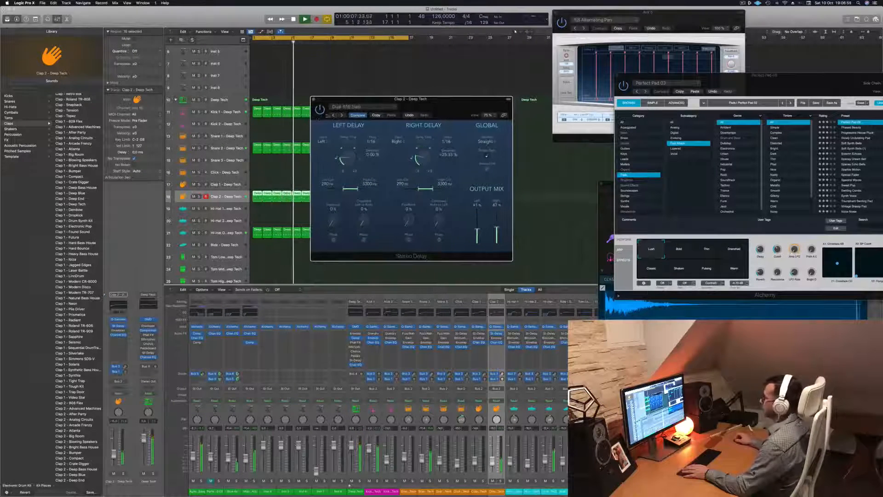
pyautogui.moveTo(471, 108); pyautogui.dragTo(467, 108)
pyautogui.click(330, 117)
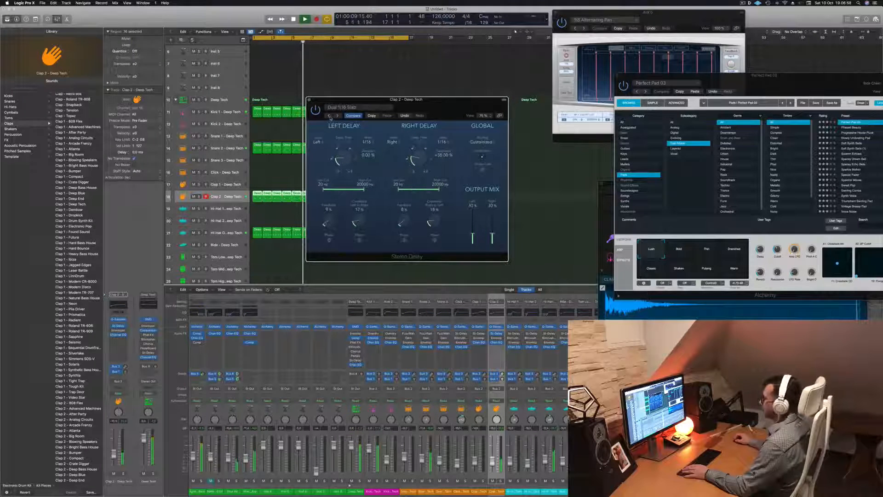
pyautogui.click(330, 116)
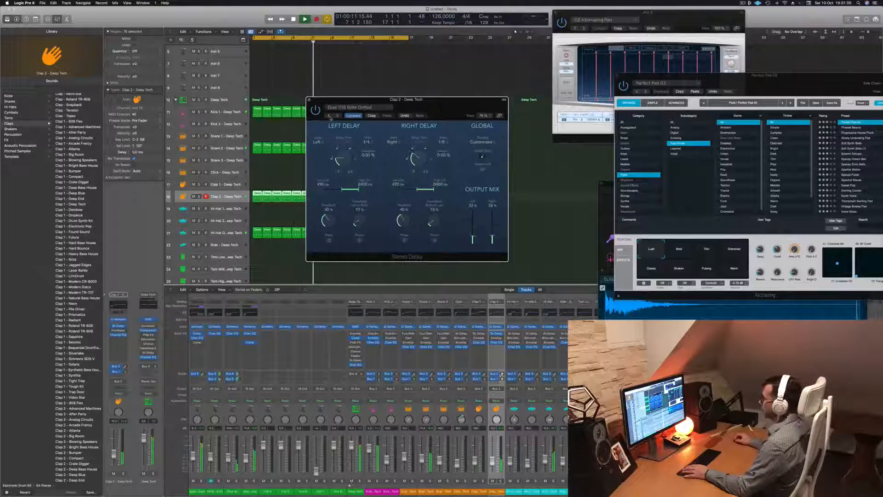
pyautogui.click(330, 117)
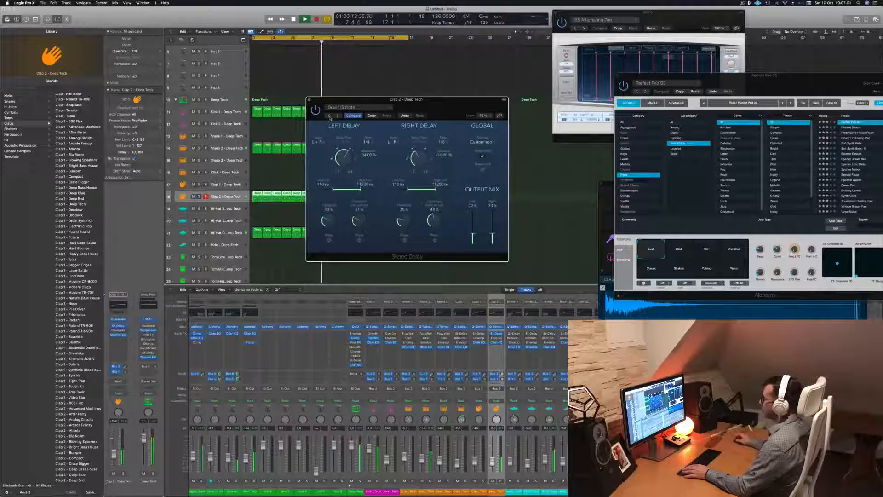
pyautogui.click(338, 116)
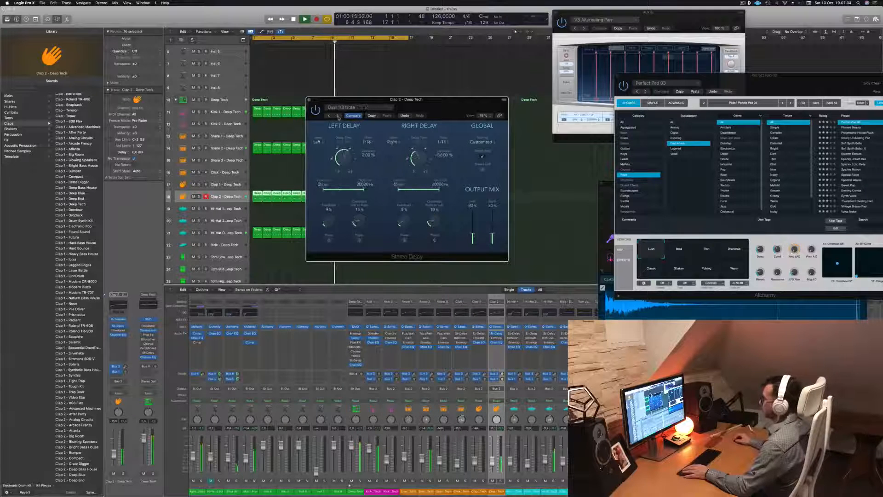
pyautogui.click(338, 116)
pyautogui.click(339, 117)
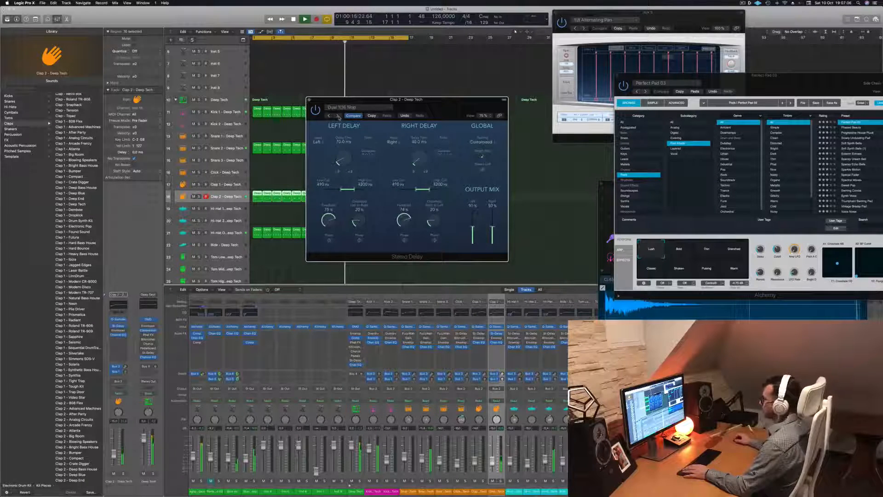
pyautogui.moveTo(447, 107); pyautogui.dragTo(446, 110)
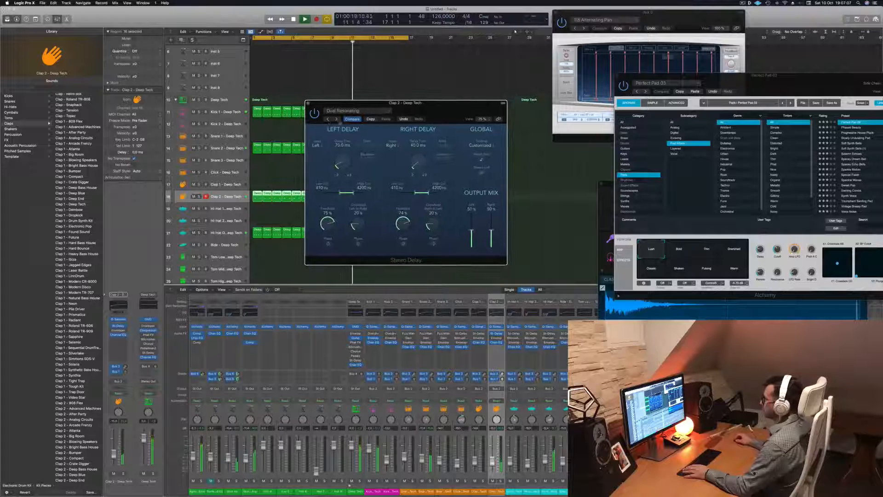
# Step: Load the Dual 1/16 Slap delay preset on Clap 2 and lower its output mix to 22% left and 21% right
pyautogui.click(328, 119)
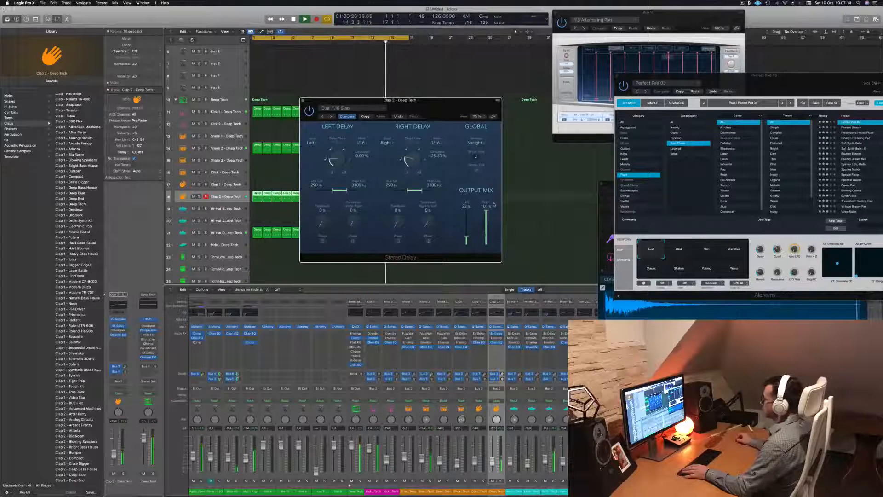
pyautogui.moveTo(494, 204); pyautogui.dragTo(487, 238)
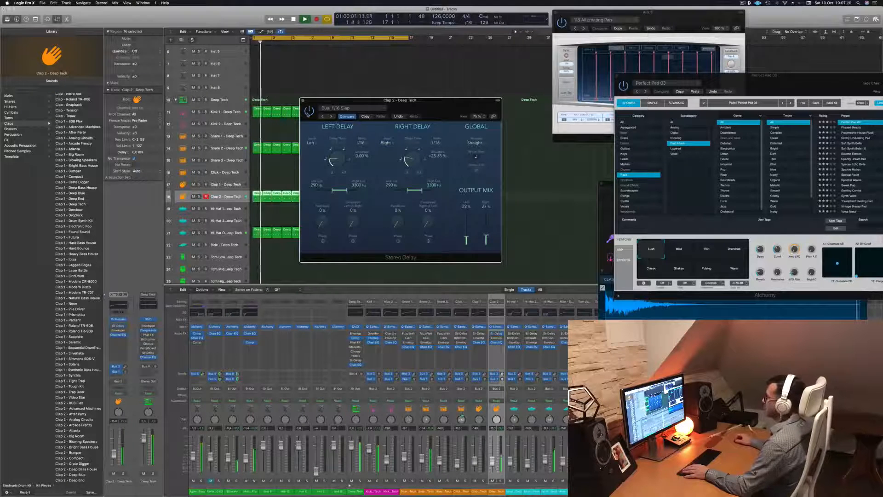
pyautogui.click(303, 100)
# Step: Copy the first open hi-hat region onto the Tom Low track and play it from the start
pyautogui.scroll(-3, 328, 183)
pyautogui.scroll(-4, 322, 186)
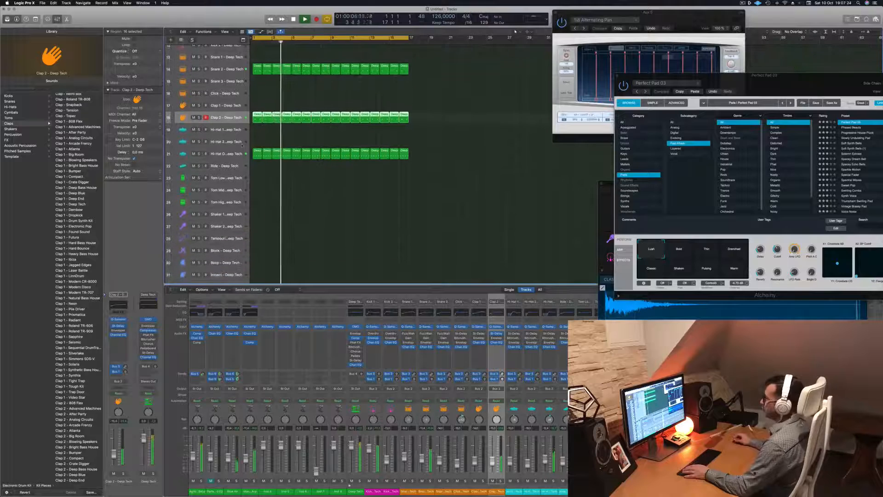
pyautogui.moveTo(255, 149); pyautogui.dragTo(256, 174)
pyautogui.press('Return')
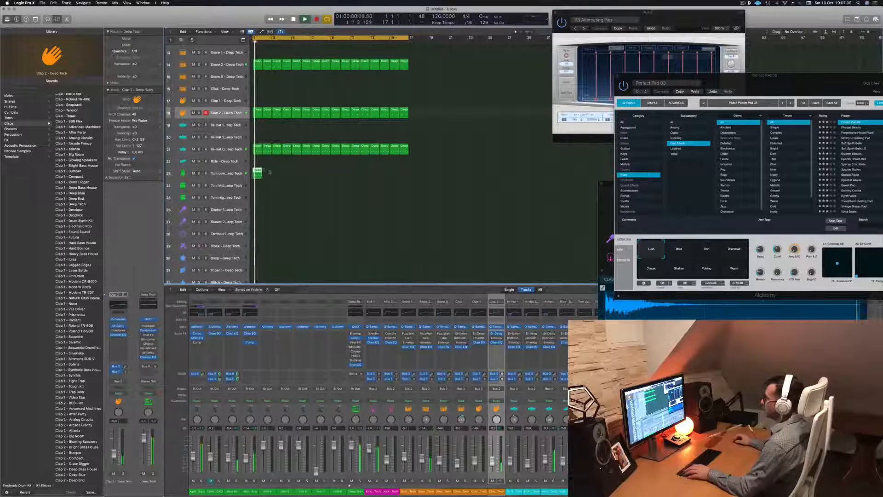
# Step: Open the copied Tom Low region in the Piano Roll, move its four notes to a lower pitch and select that track
pyautogui.doubleClick(257, 172)
pyautogui.press('space')
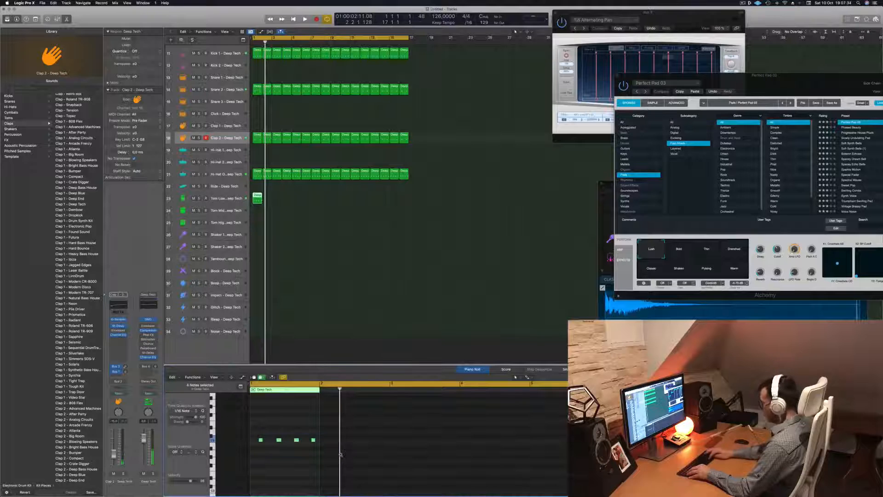
pyautogui.scroll(-5, 314, 446)
pyautogui.press('Return')
pyautogui.press('space')
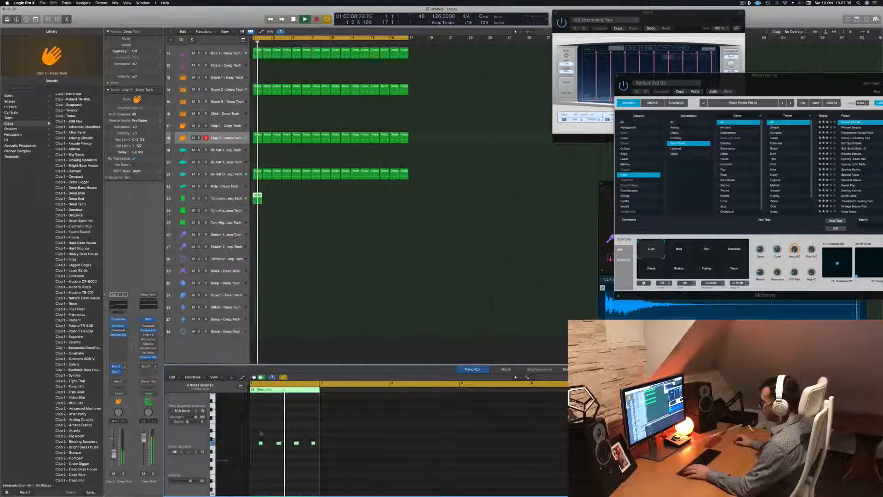
pyautogui.scroll(2, 320, 454)
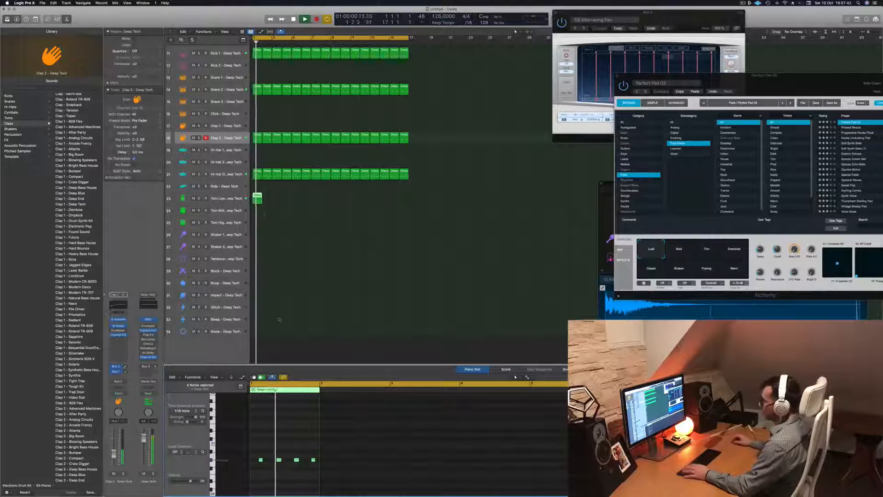
pyautogui.click(228, 198)
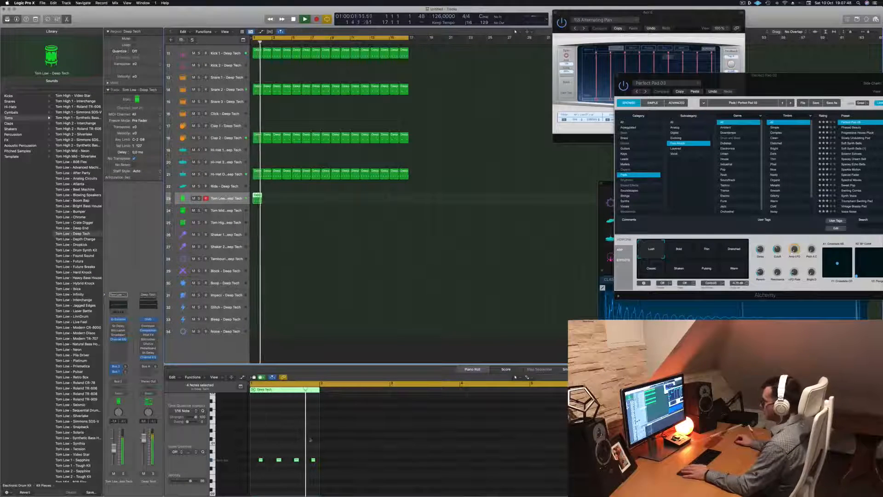
# Step: Repeat the Tom Low region every second bar across the 16-bar loop and play the pattern from the start
pyautogui.press('space')
pyautogui.press('space')
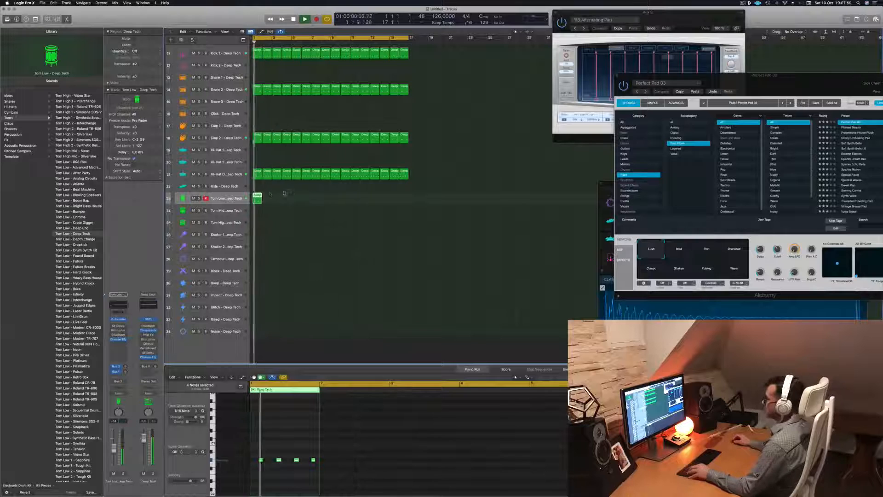
pyautogui.moveTo(258, 200); pyautogui.dragTo(337, 199)
pyautogui.keyDown('shift'); pyautogui.click(258, 199); pyautogui.keyUp('shift')
pyautogui.press('Return')
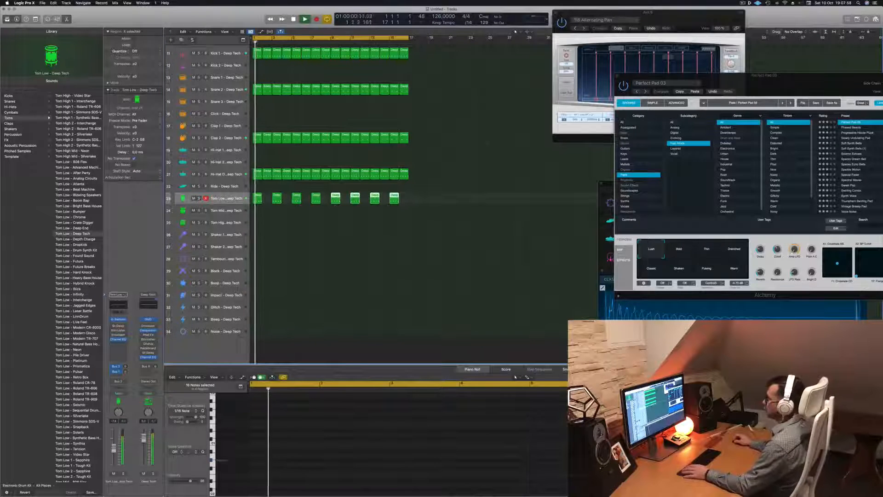
pyautogui.click(229, 198)
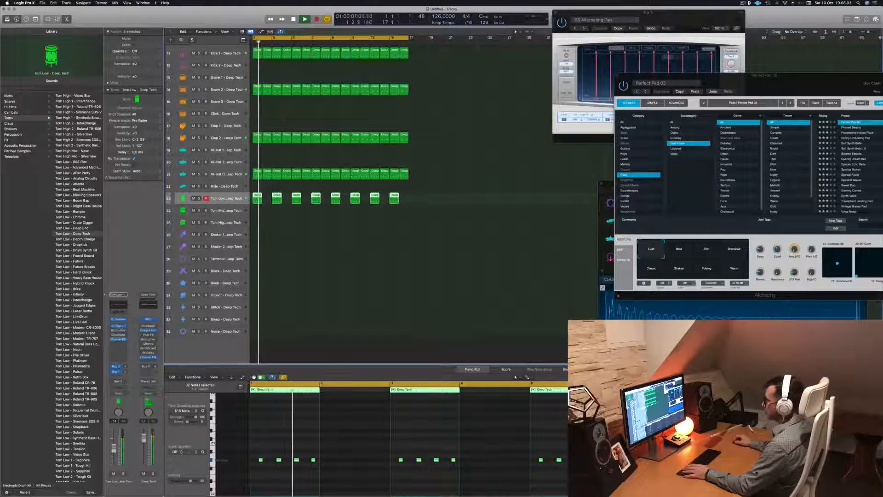
# Step: Add a Stereo Delay to the Tom Low track, try Dual Resonating, and load the Dual 1/16 Slap preset while checking the track soloed
pyautogui.click(119, 326)
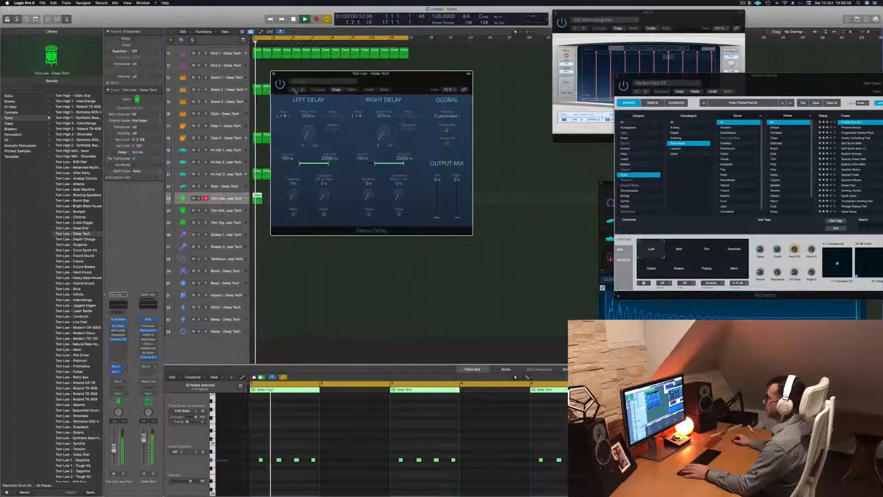
pyautogui.moveTo(353, 88); pyautogui.dragTo(381, 106)
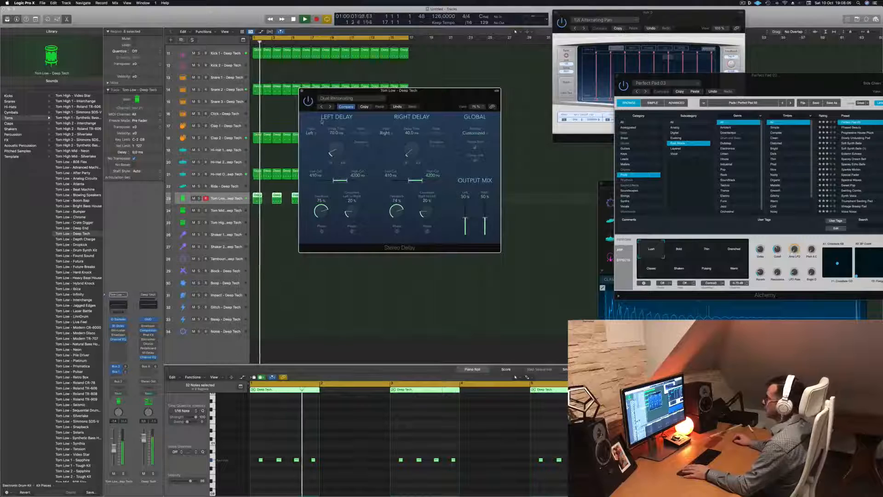
pyautogui.moveTo(438, 94); pyautogui.dragTo(420, 114)
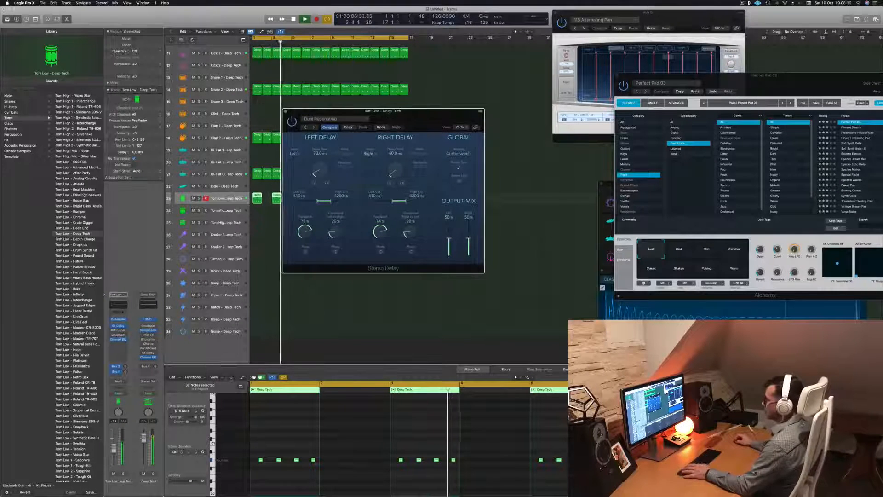
pyautogui.press('Return')
pyautogui.click(123, 473)
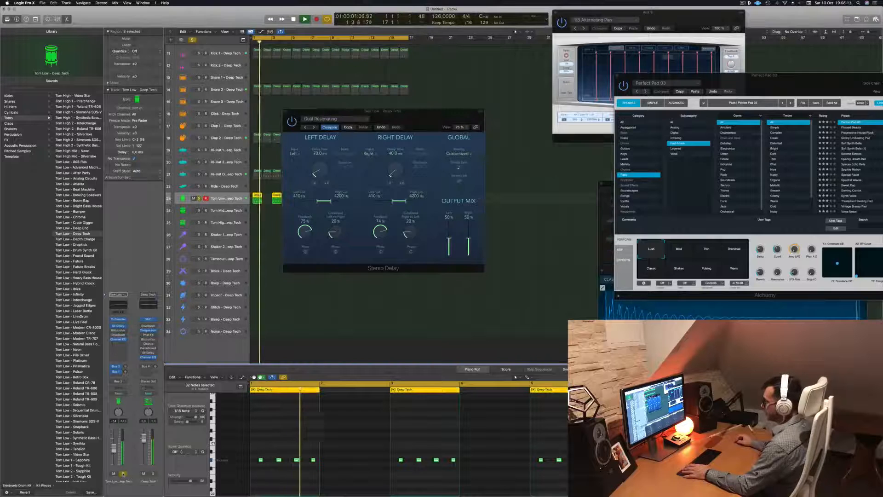
pyautogui.press('Return')
pyautogui.click(306, 128)
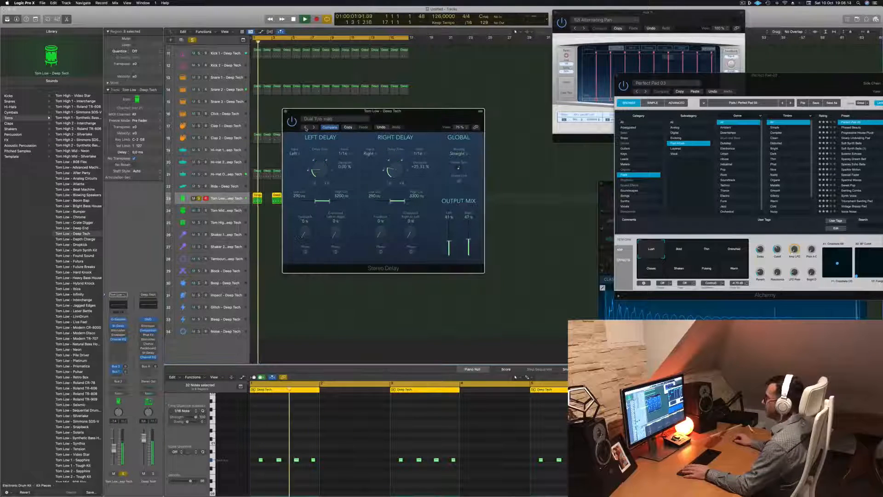
pyautogui.click(199, 198)
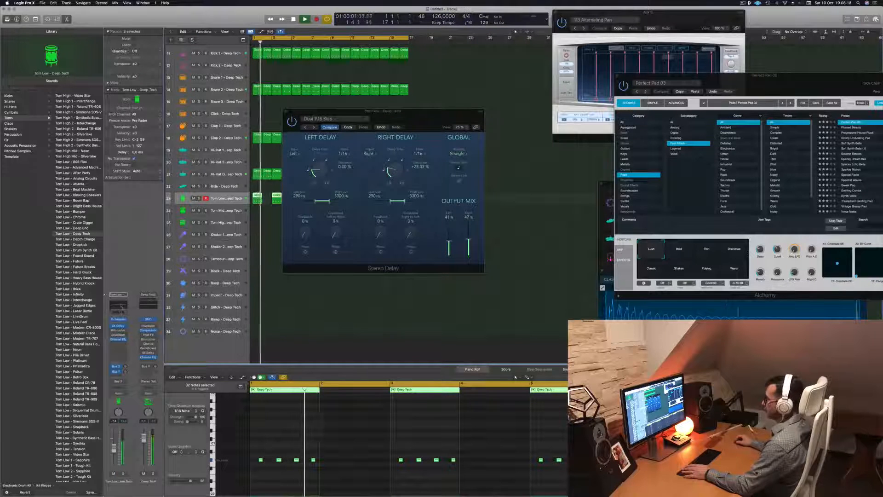
# Step: Enable a low-cut filter in the Tom Low track's Channel EQ at 184 Hz with a 24 dB/Oct slope, close it and replay
pyautogui.click(121, 305)
pyautogui.click(305, 105)
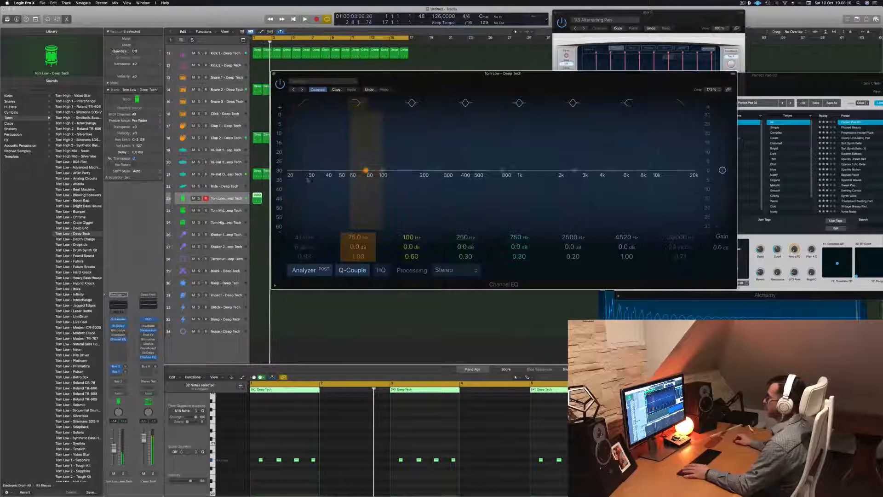
pyautogui.click(305, 103)
pyautogui.moveTo(301, 246); pyautogui.dragTo(302, 213)
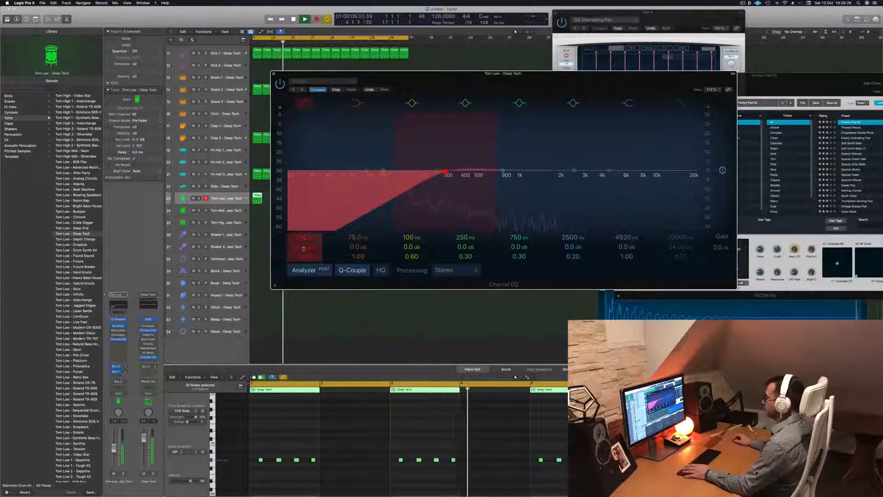
pyautogui.moveTo(302, 247); pyautogui.dragTo(302, 239)
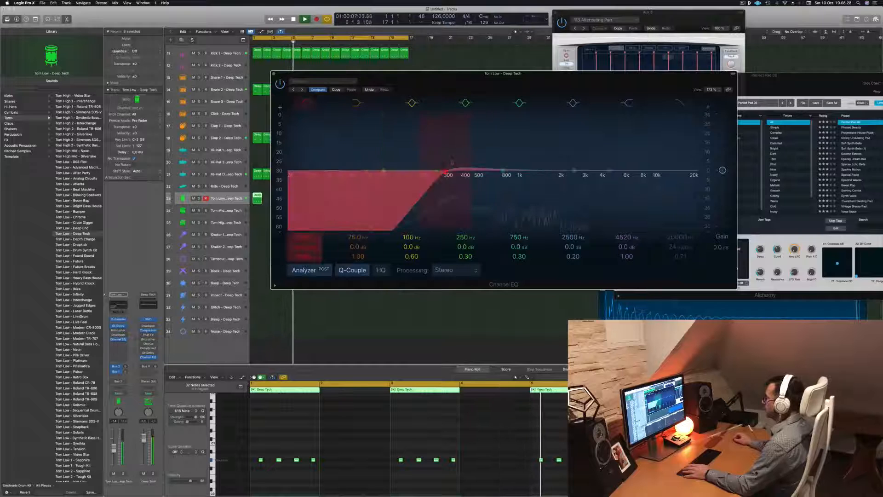
pyautogui.moveTo(444, 172); pyautogui.dragTo(419, 171)
pyautogui.press('Return')
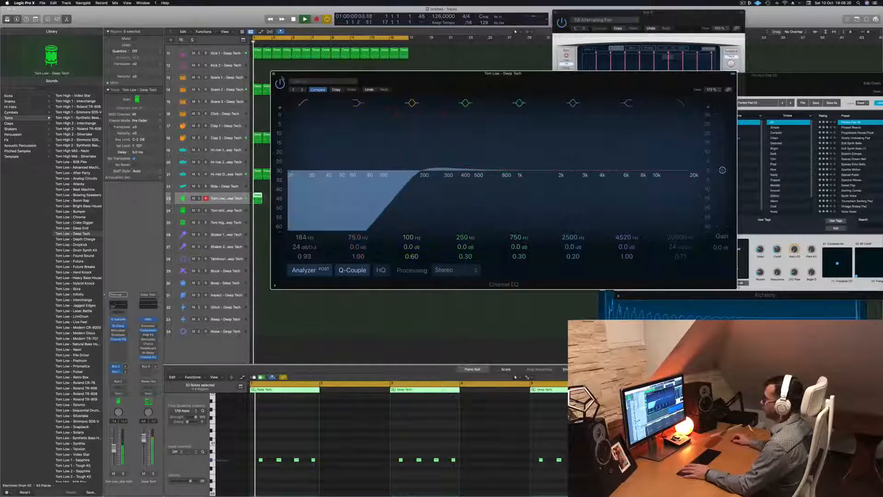
pyautogui.click(274, 74)
pyautogui.press('Return')
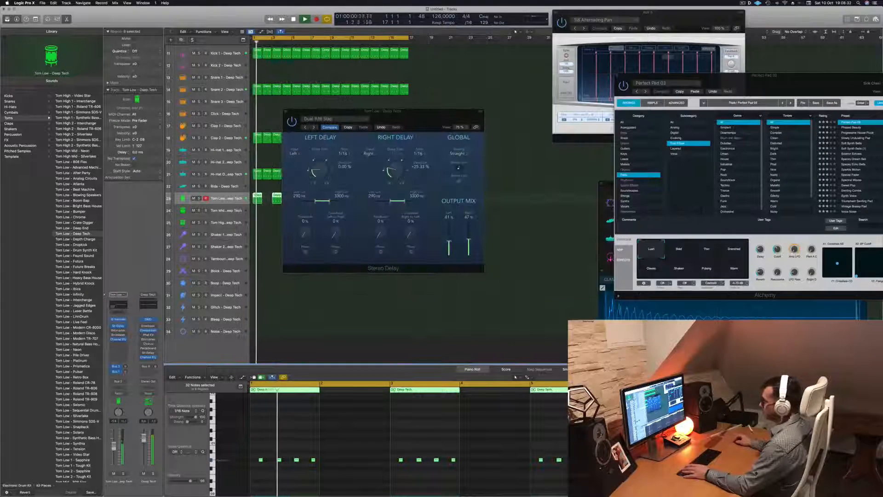
pyautogui.press('Return')
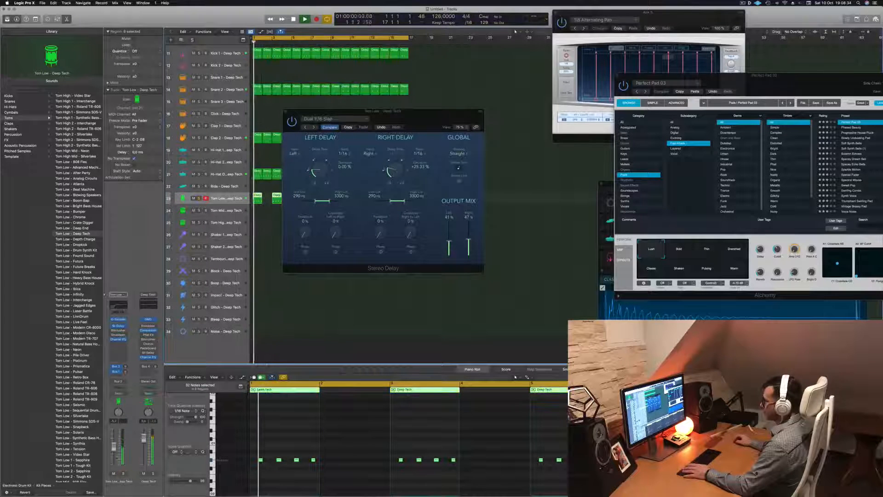
pyautogui.press('Return')
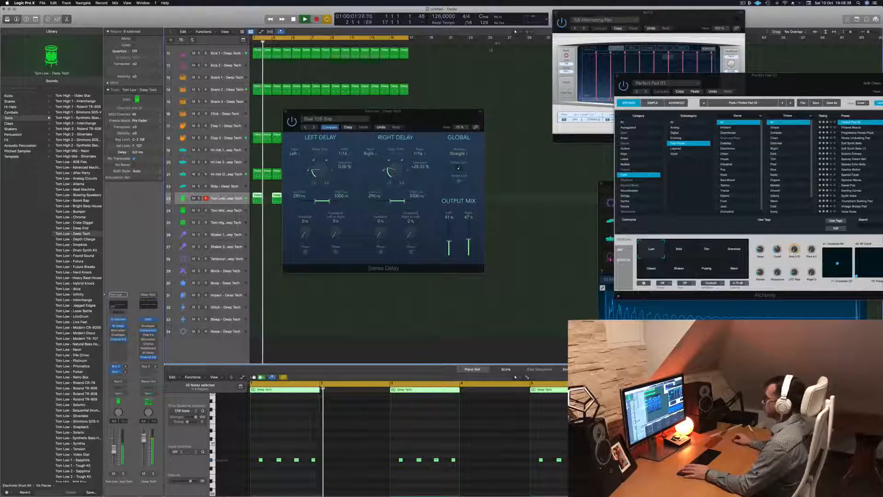
# Step: Copy the first open hi-hat region onto the start of the Shaker 1 track and briefly solo Tom Low for comparison
pyautogui.moveTo(384, 111); pyautogui.dragTo(600, 83)
pyautogui.click(439, 239)
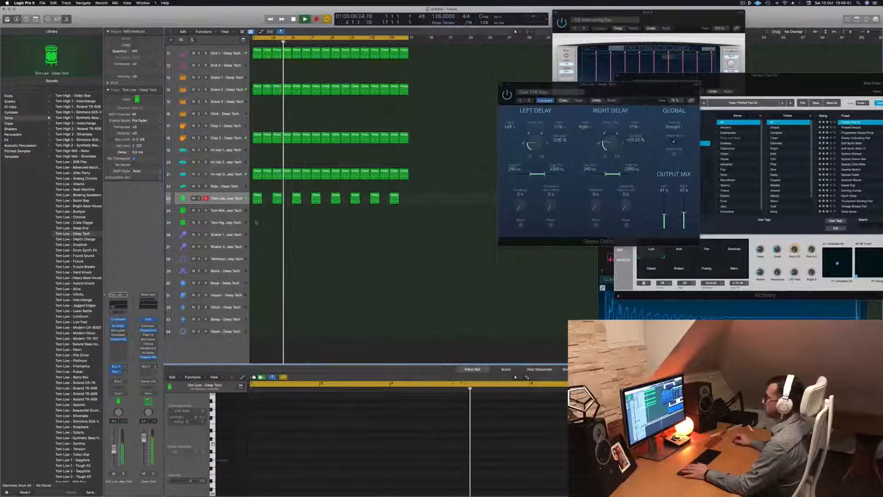
pyautogui.click(257, 171)
pyautogui.moveTo(257, 171); pyautogui.dragTo(257, 233)
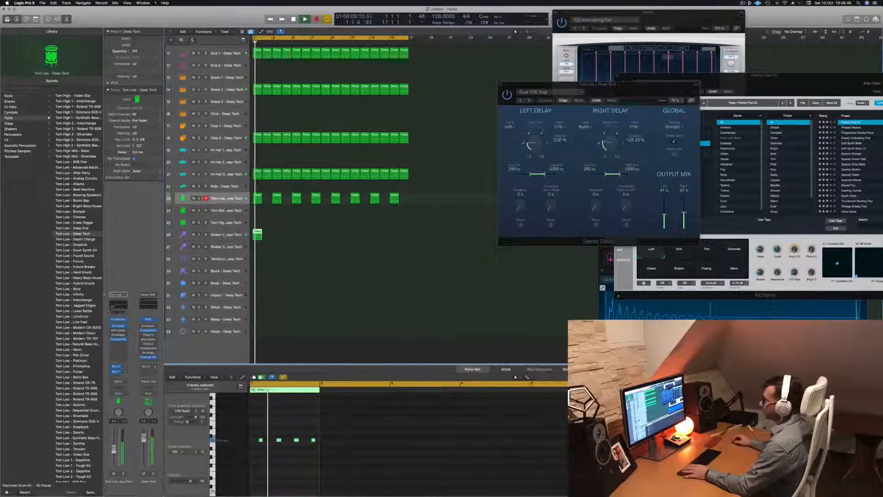
pyautogui.click(199, 198)
pyautogui.press('space')
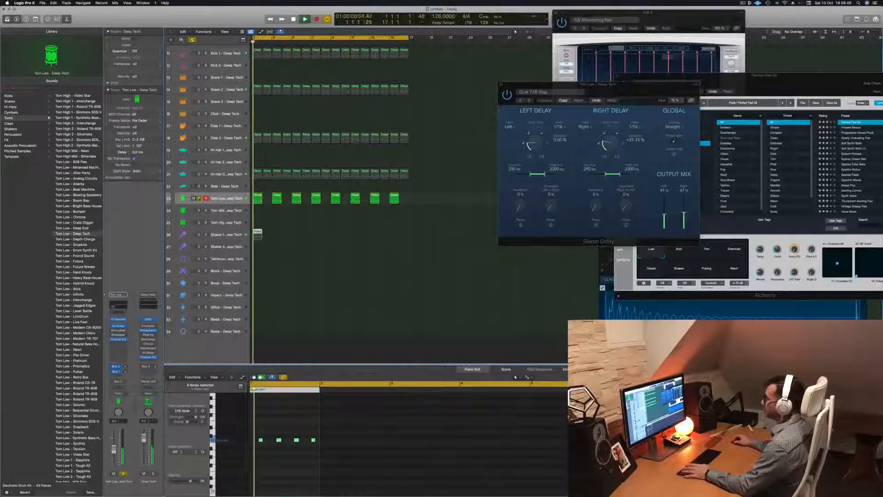
pyautogui.click(199, 198)
pyautogui.press('space')
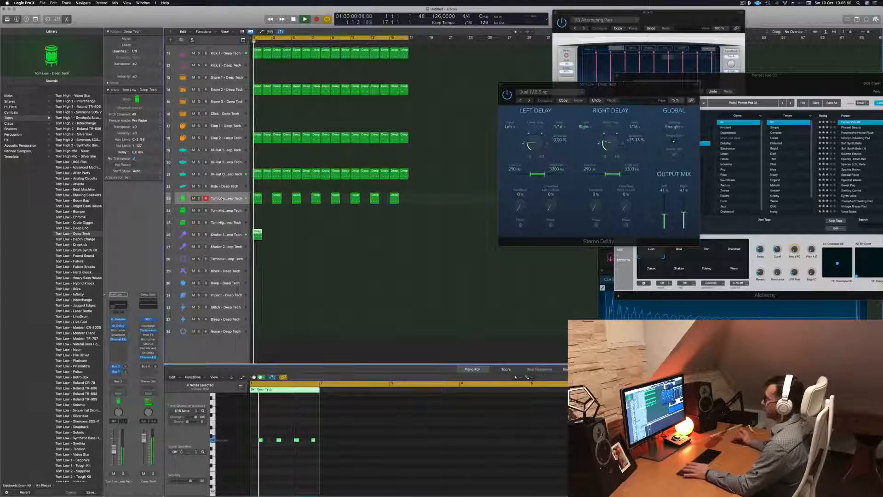
# Step: Move the Shaker 1 region to bar 2, repeat it every second bar across the 16-bar loop and select its track
pyautogui.press('space')
pyautogui.press('space')
pyautogui.moveTo(257, 234); pyautogui.dragTo(266, 234)
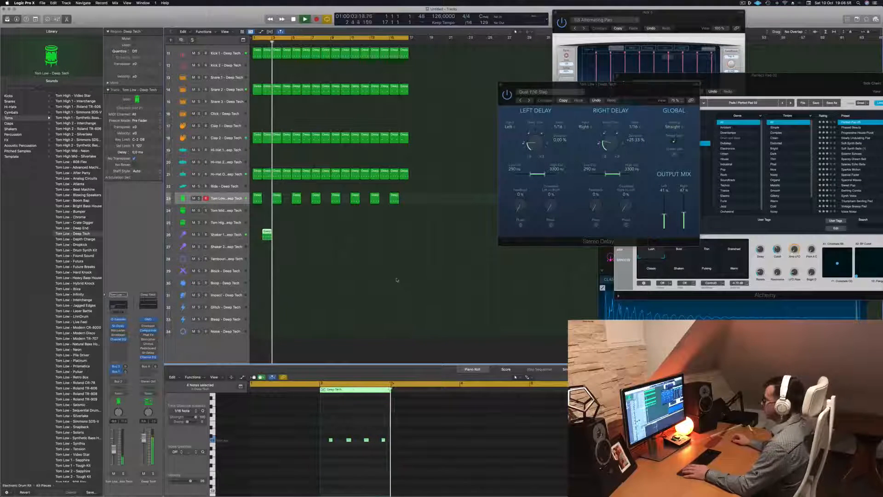
pyautogui.press('space')
pyautogui.press('space')
pyautogui.moveTo(268, 234); pyautogui.dragTo(329, 238)
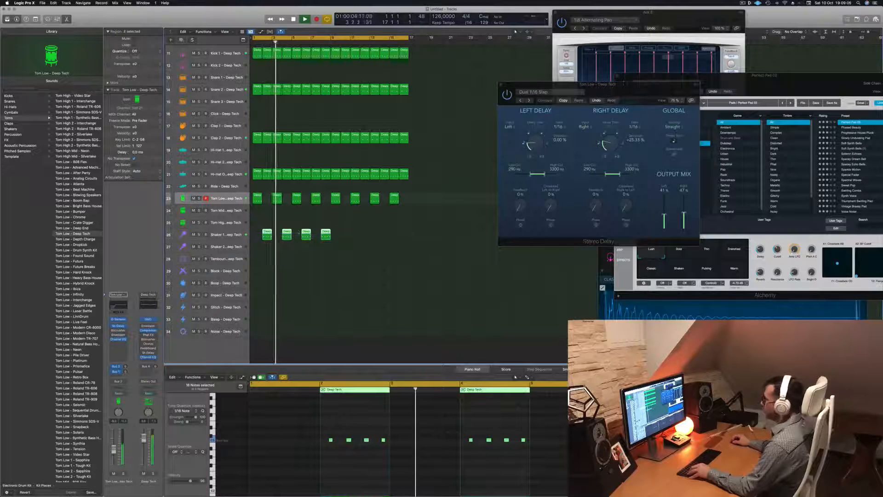
pyautogui.moveTo(266, 232); pyautogui.dragTo(345, 235)
pyautogui.press('super+Left')
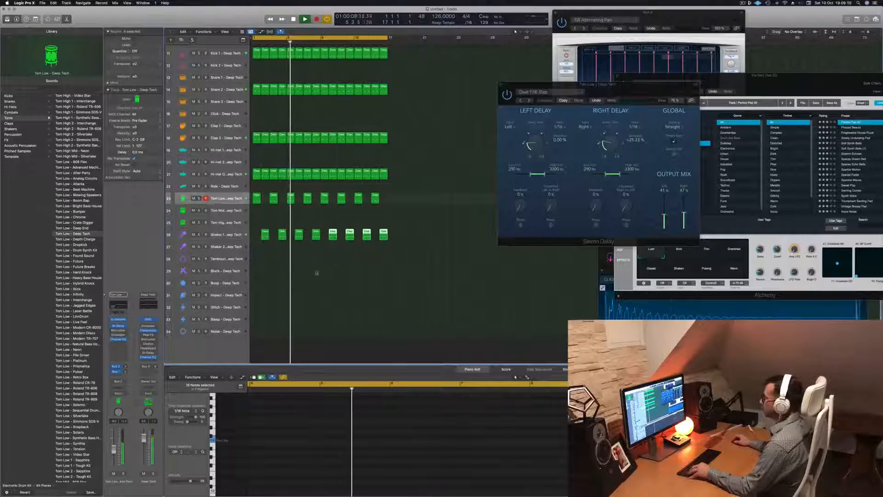
pyautogui.press('super+Up')
pyautogui.press('super+Up')
pyautogui.click(234, 251)
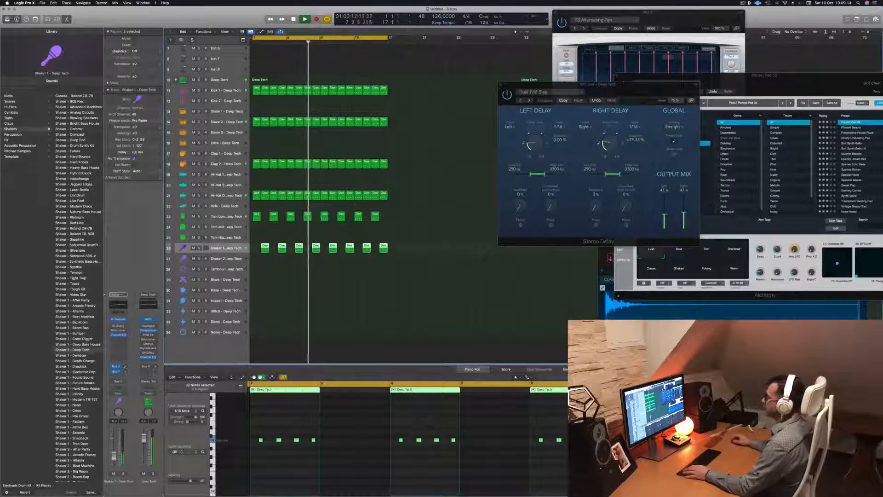
# Step: Lower the Perfect Pad 03 track's volume slightly
pyautogui.scroll(5, 458, 151)
pyautogui.scroll(4, 459, 152)
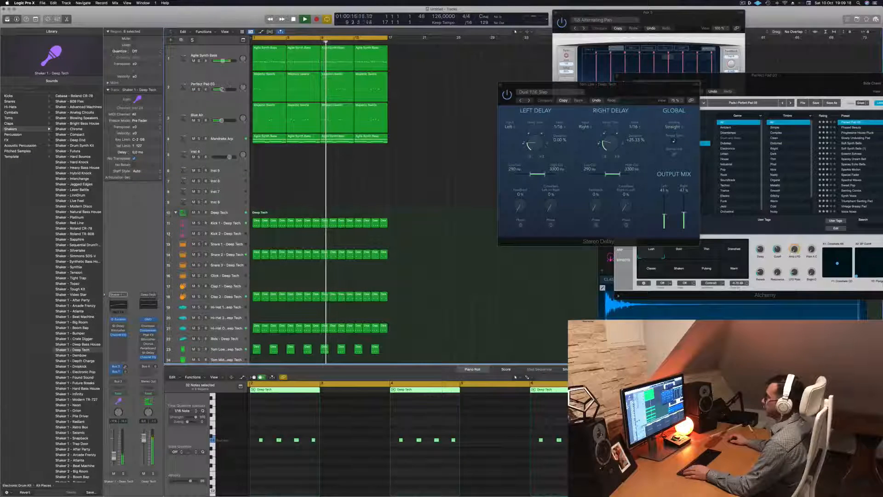
pyautogui.moveTo(222, 90); pyautogui.dragTo(221, 90)
pyautogui.click(217, 84)
pyautogui.click(282, 159)
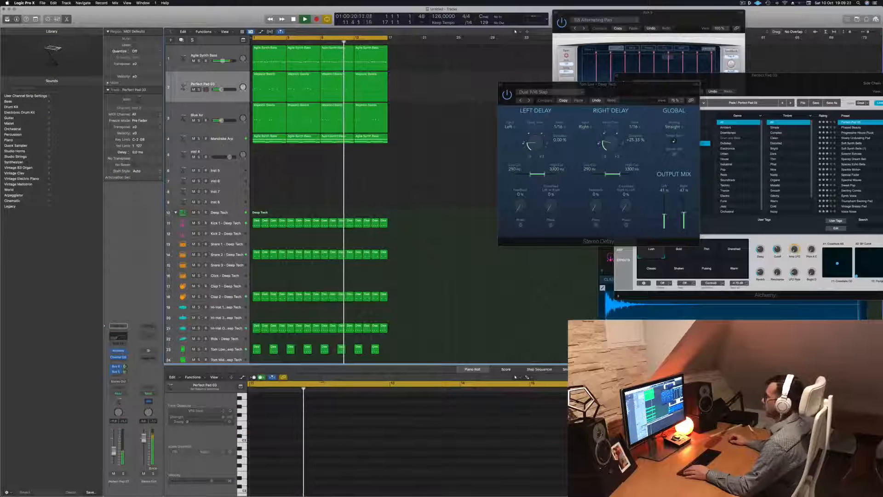
# Step: Stop playback and copy the first region of the Mandrake Arp track onto the empty Inst 4 track
pyautogui.click(268, 138)
pyautogui.press('space')
pyautogui.moveTo(270, 142); pyautogui.dragTo(270, 154)
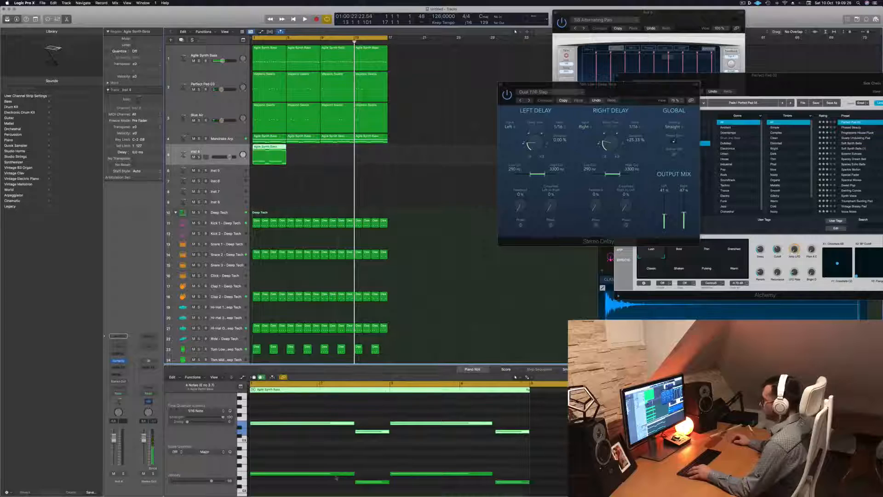
# Step: Rework the Inst 4 region's long notes into short octave stabs, repeating the first half's pattern over the second half
pyautogui.moveTo(302, 412); pyautogui.dragTo(291, 489)
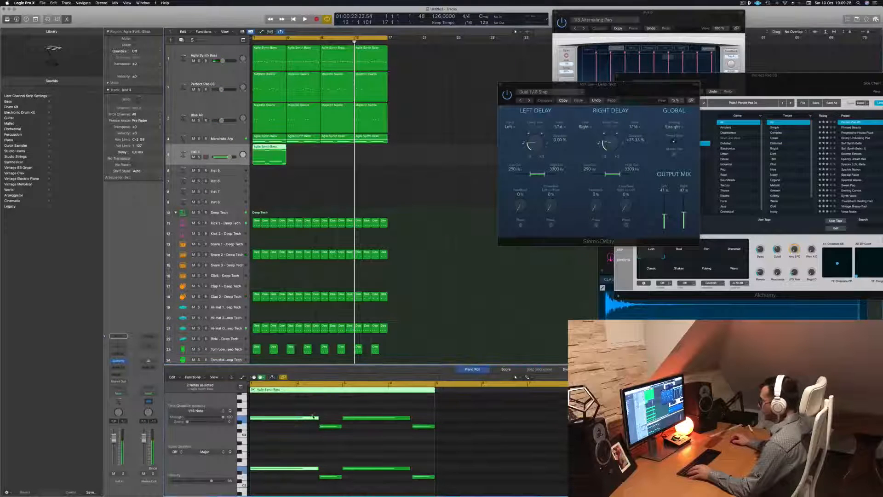
pyautogui.moveTo(317, 417)
pyautogui.mouseDown()
pyautogui.moveTo(253, 418)
pyautogui.moveTo(316, 421)
pyautogui.moveTo(328, 494)
pyautogui.mouseUp()
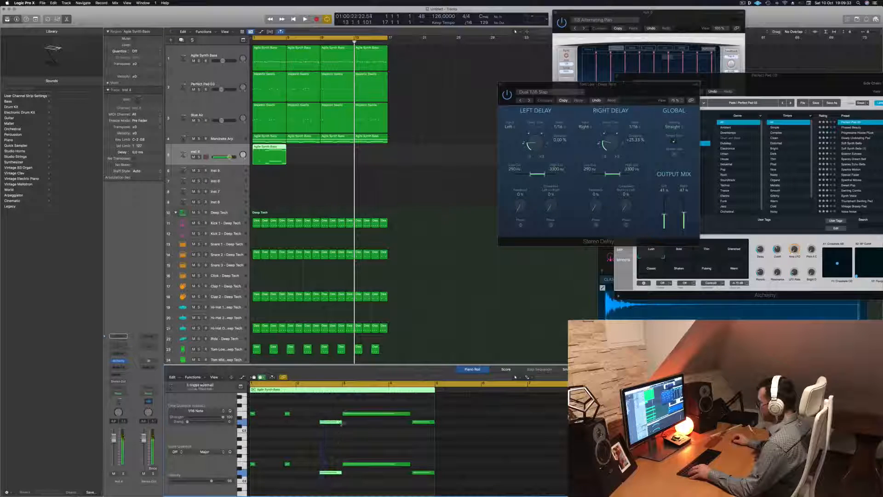
pyautogui.moveTo(341, 422); pyautogui.dragTo(426, 486)
pyautogui.press('Delete')
pyautogui.moveTo(360, 408); pyautogui.dragTo(345, 465)
pyautogui.press('space')
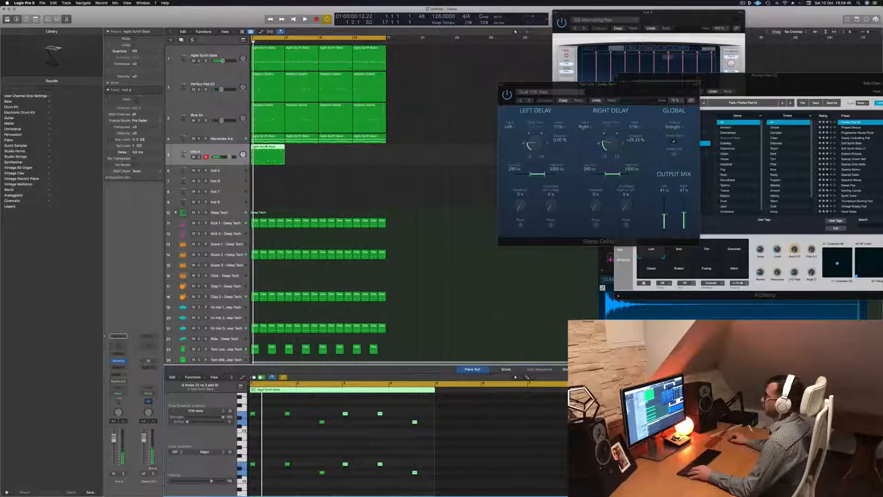
# Step: Copy the Inst 4 region three more times to fill the 16-bar loop and play it from the start
pyautogui.moveTo(267, 152); pyautogui.dragTo(332, 150)
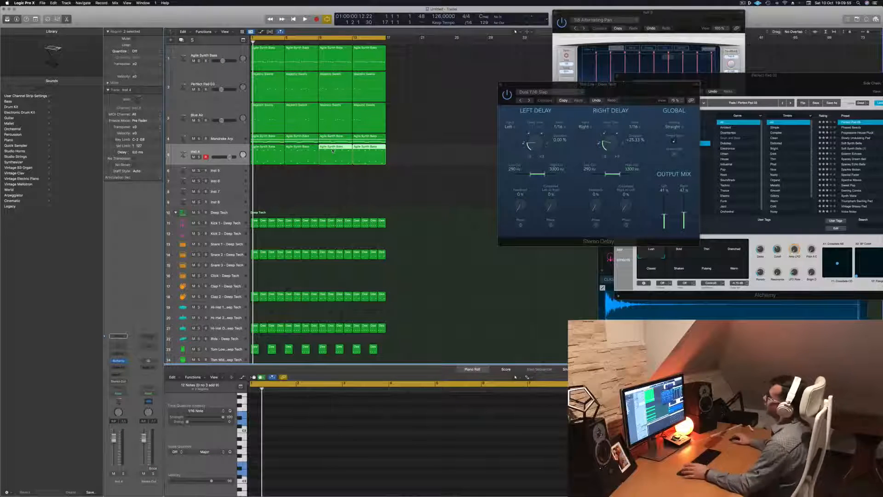
pyautogui.click(207, 152)
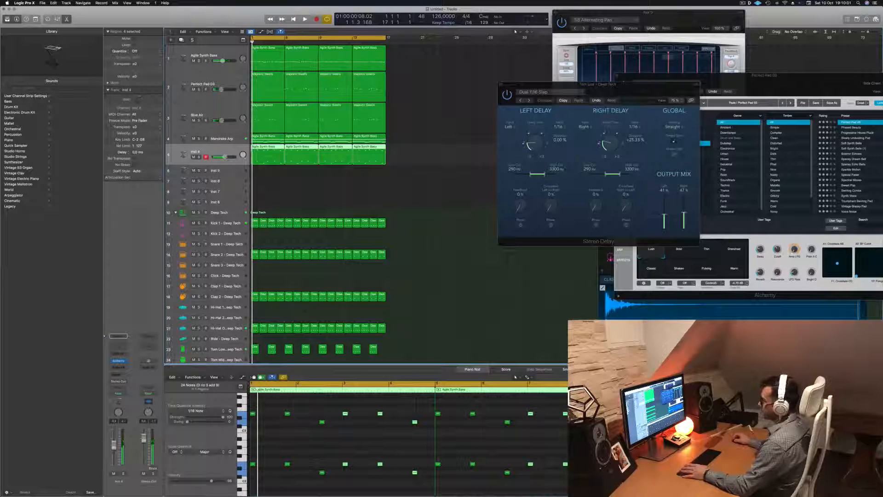
pyautogui.press('space')
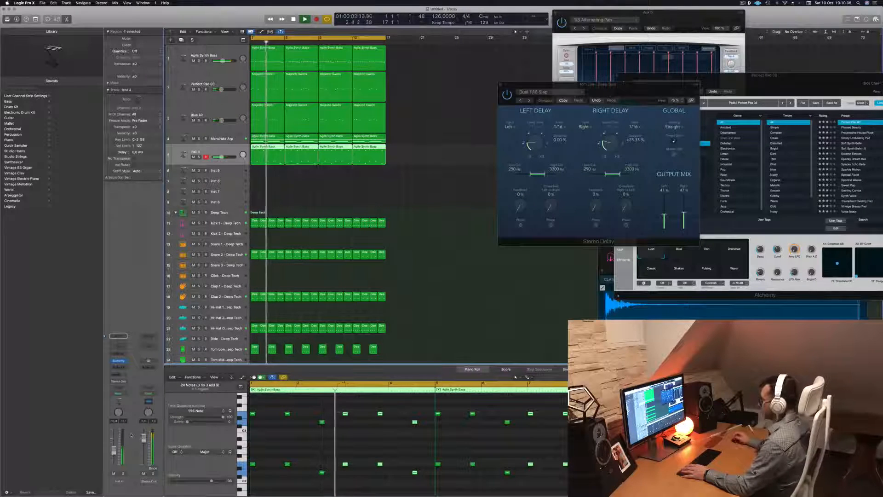
# Step: Add a send from the Inst 4 track to Bus 5 → Aux 5
pyautogui.click(116, 376)
pyautogui.moveTo(118, 382)
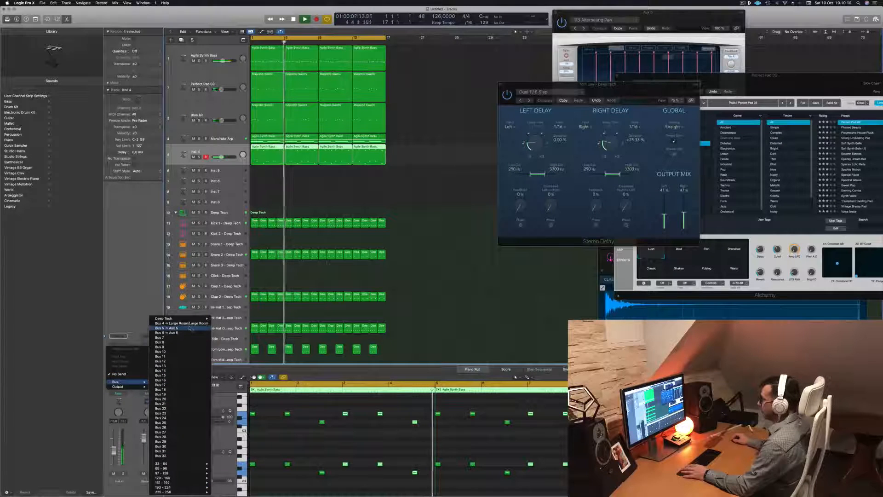
pyautogui.click(189, 328)
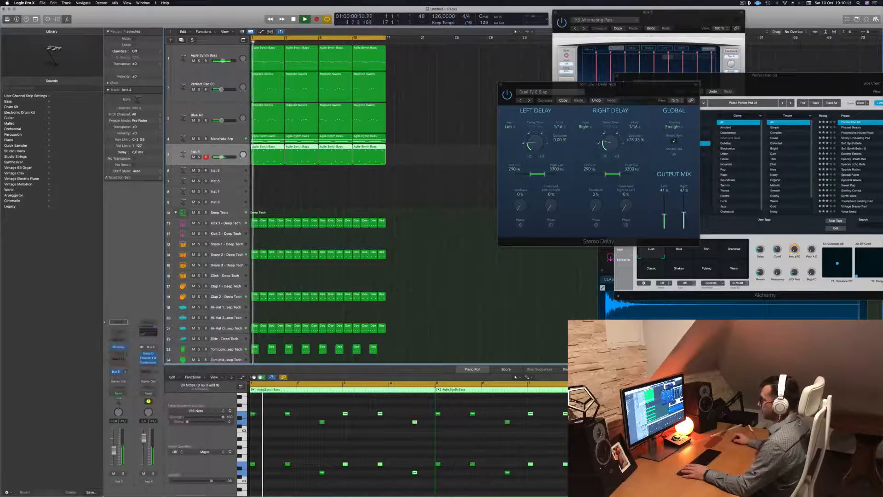
# Step: Add a second send from the Inst 4 track to Bus 6 → Aux 6 while auditioning the loop
pyautogui.press('space')
pyautogui.moveTo(125, 372); pyautogui.dragTo(125, 370)
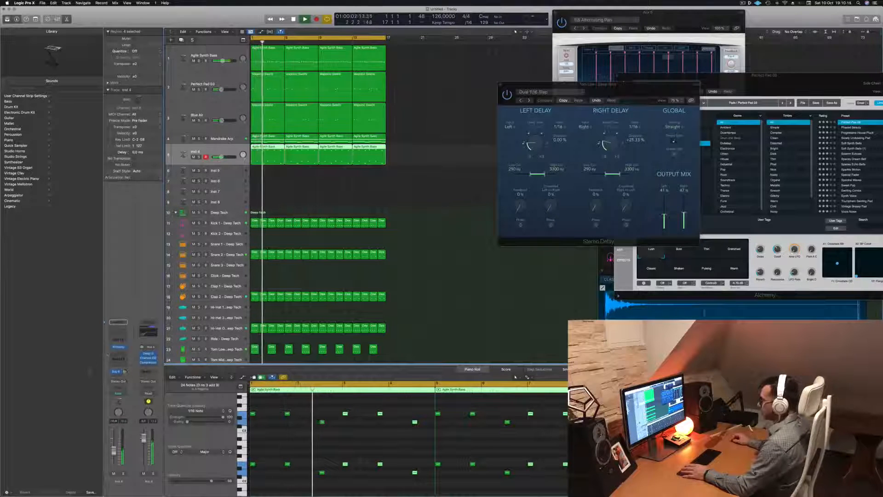
pyautogui.click(116, 375)
pyautogui.moveTo(116, 382)
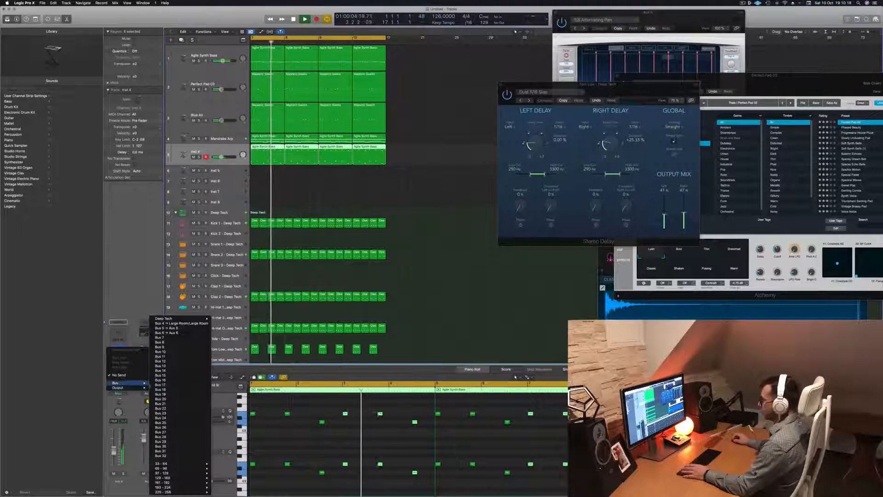
pyautogui.click(185, 331)
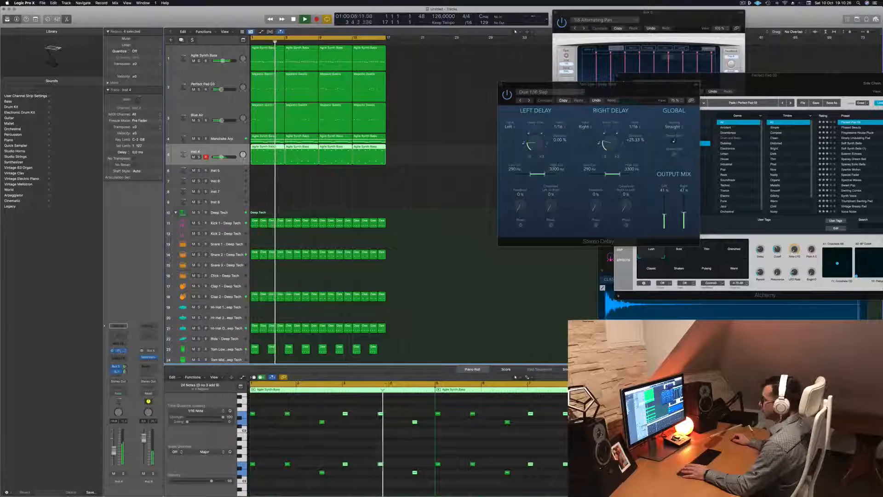
# Step: Open the Inst 4 track's Alchemy synth and shift its first XY pad point toward the pad's lower-right corner
pyautogui.click(119, 350)
pyautogui.press('space')
pyautogui.moveTo(458, 73); pyautogui.dragTo(530, 95)
pyautogui.press('space')
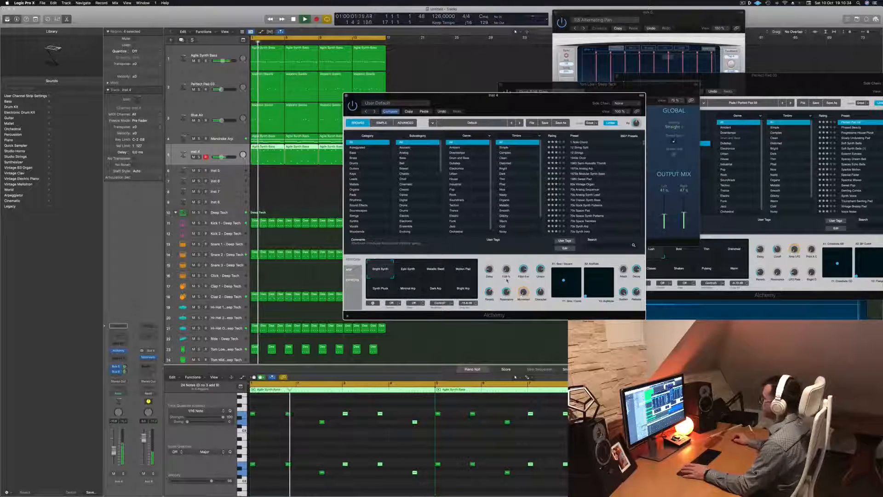
pyautogui.moveTo(518, 98); pyautogui.dragTo(540, 92)
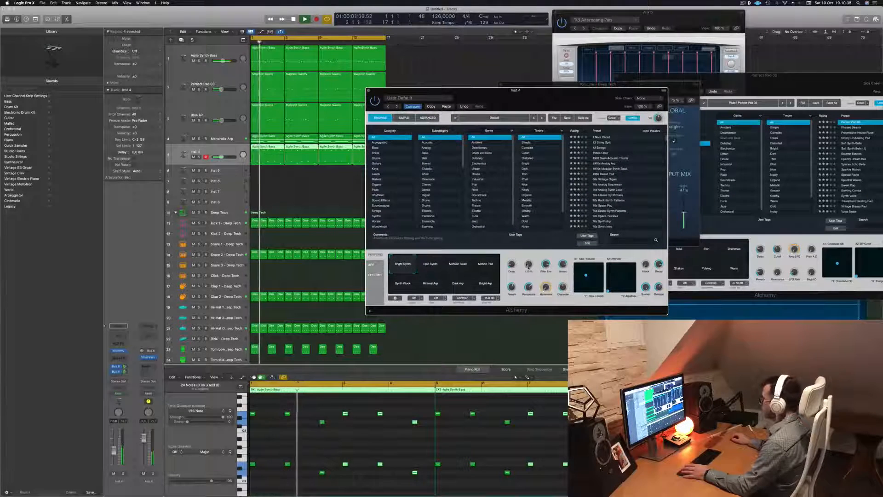
pyautogui.moveTo(554, 97); pyautogui.dragTo(580, 96)
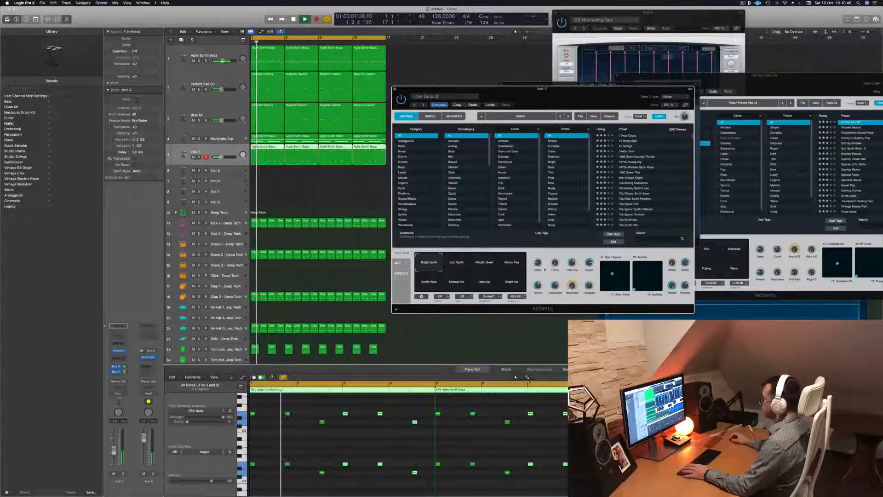
pyautogui.press('space')
pyautogui.moveTo(613, 275)
pyautogui.mouseDown()
pyautogui.moveTo(603, 287)
pyautogui.moveTo(625, 287)
pyautogui.mouseUp()
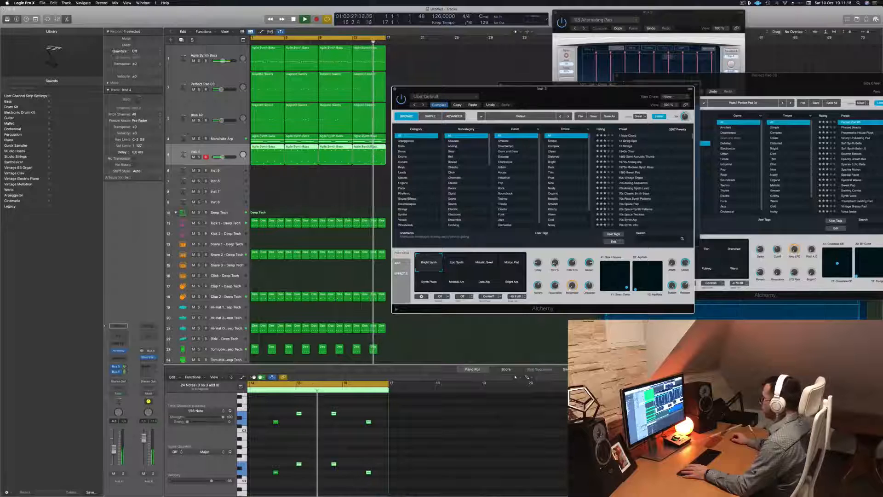
# Step: Lower the Inst 4 track's volume slightly, close its Alchemy window and deselect the regions
pyautogui.moveTo(114, 450); pyautogui.dragTo(114, 455)
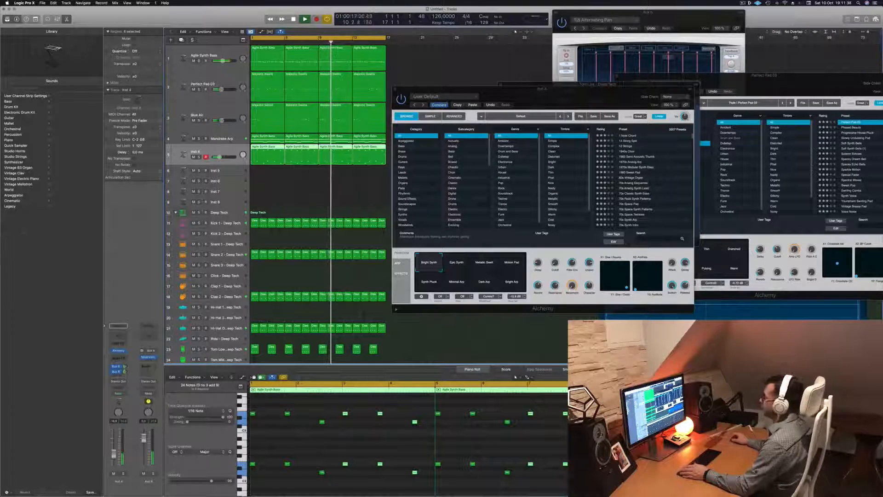
pyautogui.moveTo(557, 92); pyautogui.dragTo(578, 122)
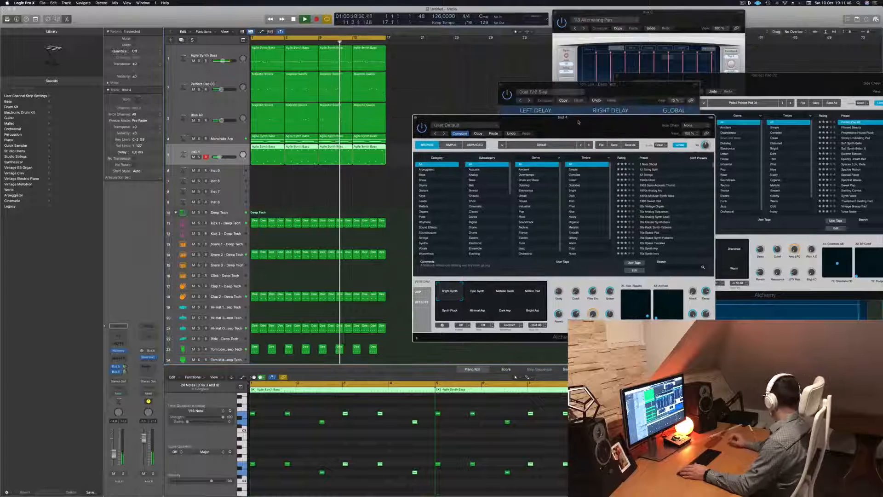
pyautogui.moveTo(578, 122); pyautogui.dragTo(601, 115)
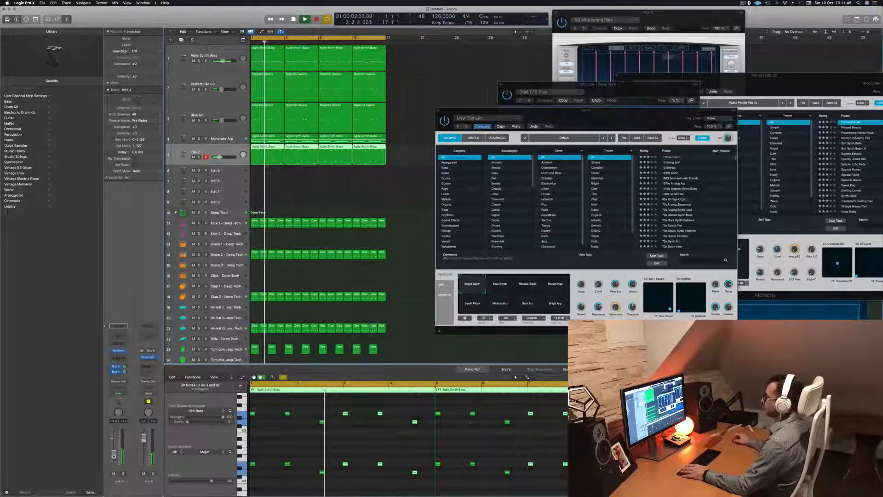
pyautogui.moveTo(611, 118); pyautogui.dragTo(521, 118)
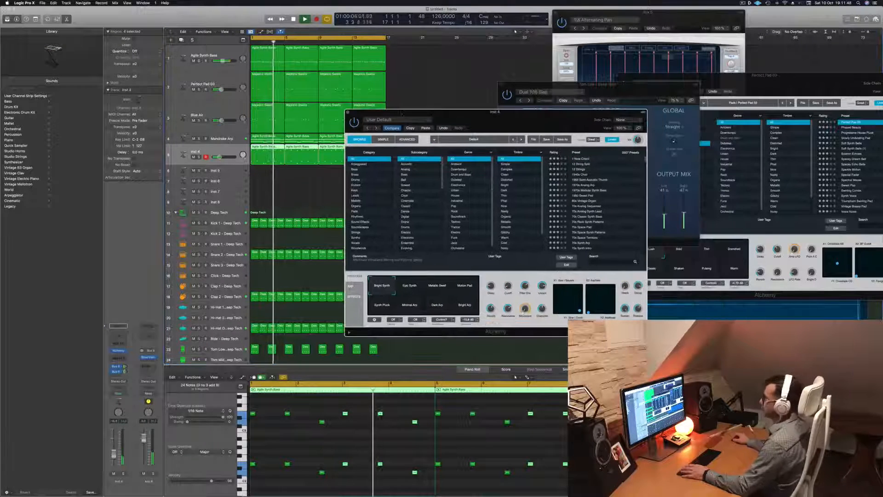
pyautogui.click(347, 110)
pyautogui.click(358, 174)
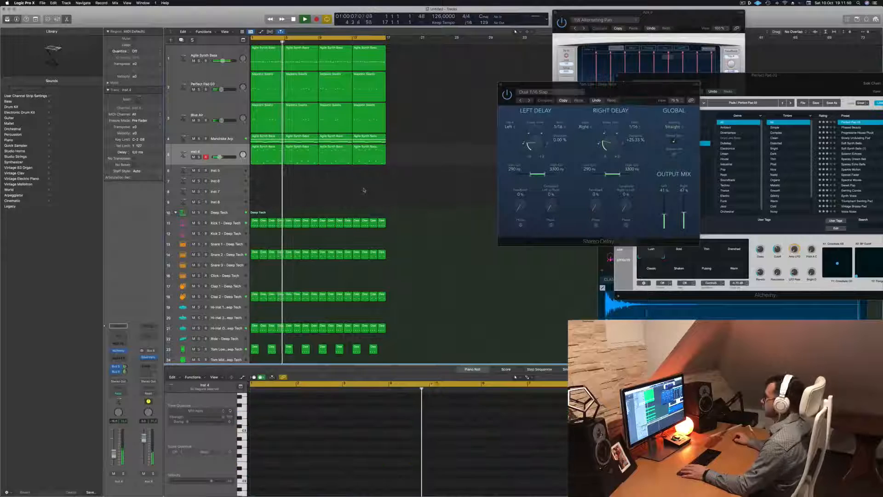
# Step: Briefly solo the Perfect Pad 03 track and the Mandrake Arp track to hear each one alone
pyautogui.click(198, 89)
pyautogui.click(199, 89)
pyautogui.click(218, 83)
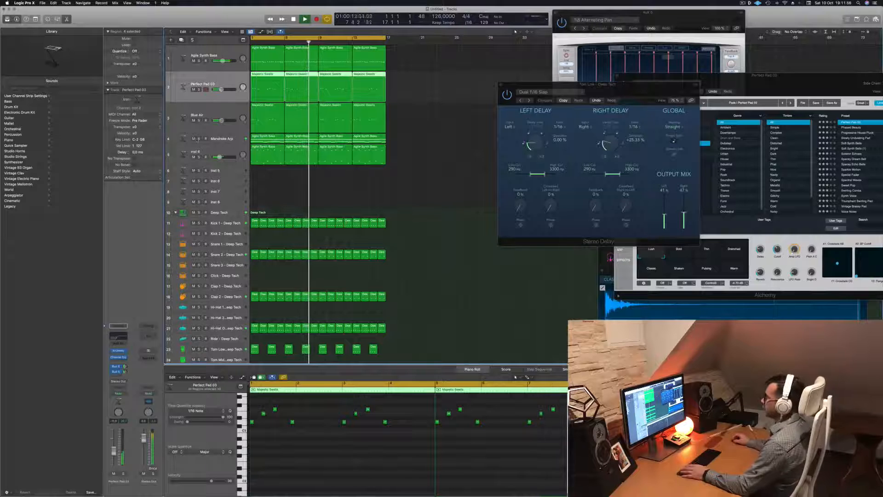
pyautogui.click(198, 138)
pyautogui.click(198, 138)
pyautogui.click(224, 140)
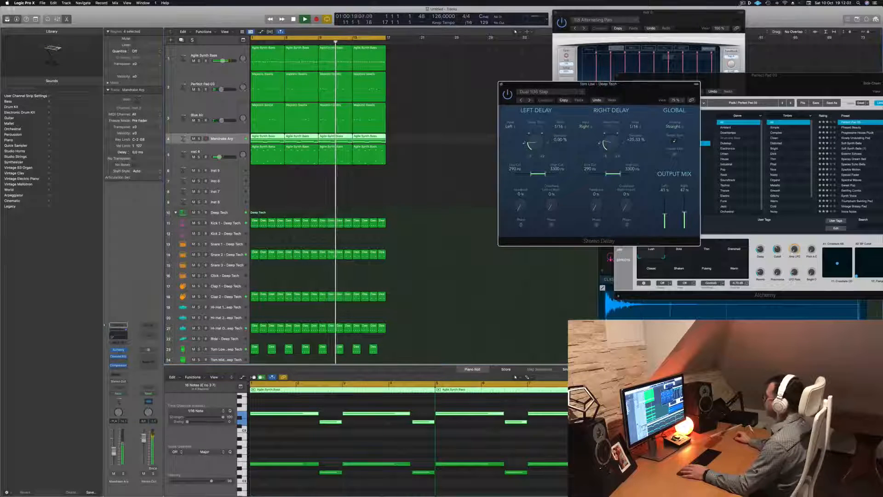
pyautogui.click(742, 3)
pyautogui.click(685, 14)
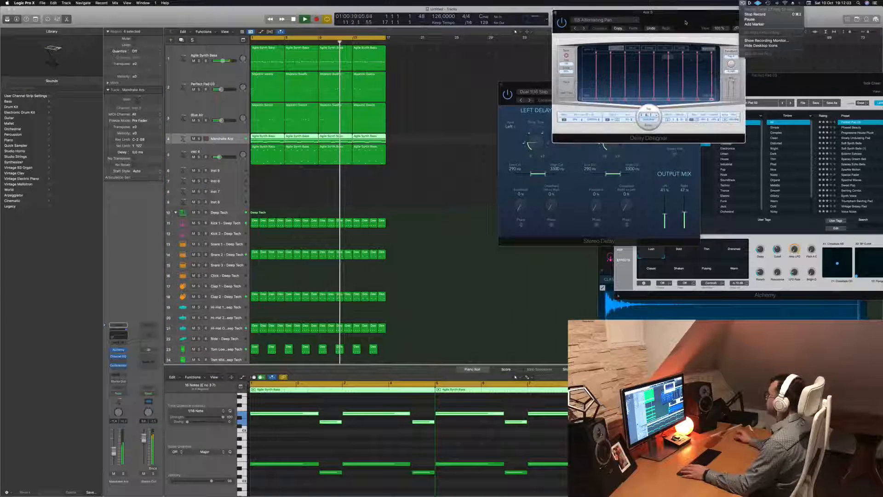
pyautogui.click(408, 168)
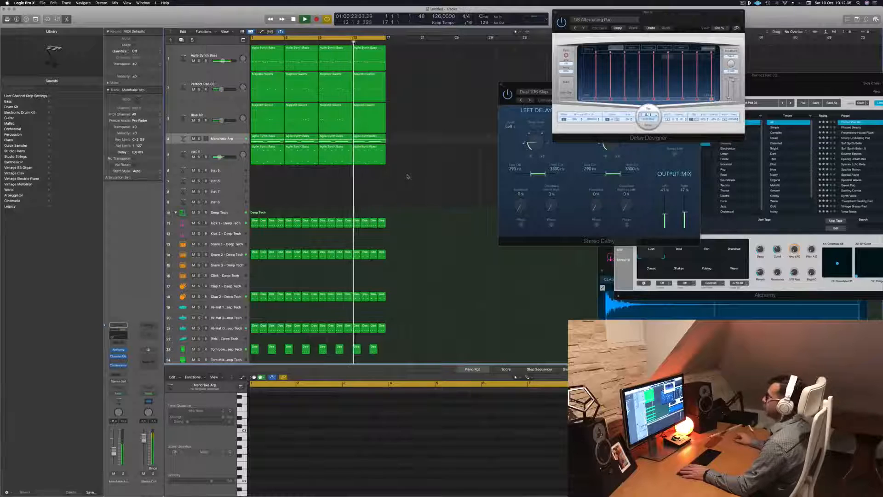
# Step: Restart playback from the beginning and duplicate the Inst 4 track with its settings
pyautogui.press('Return')
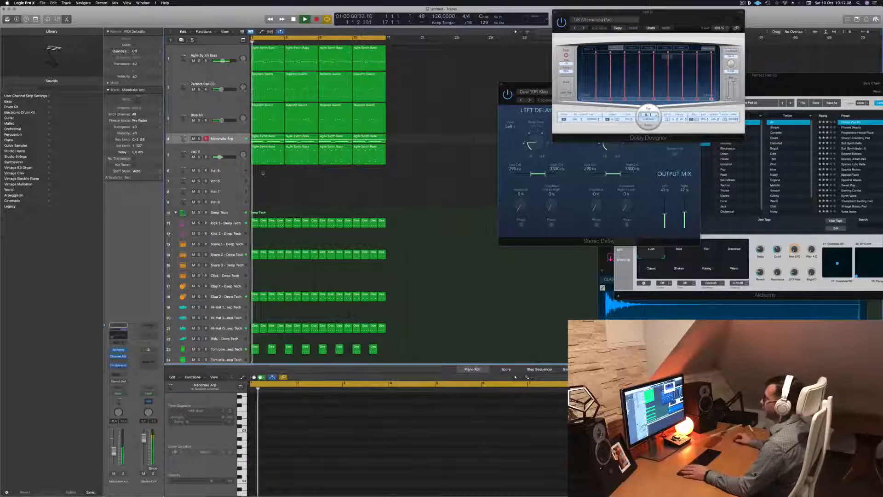
pyautogui.click(261, 156)
pyautogui.click(224, 152)
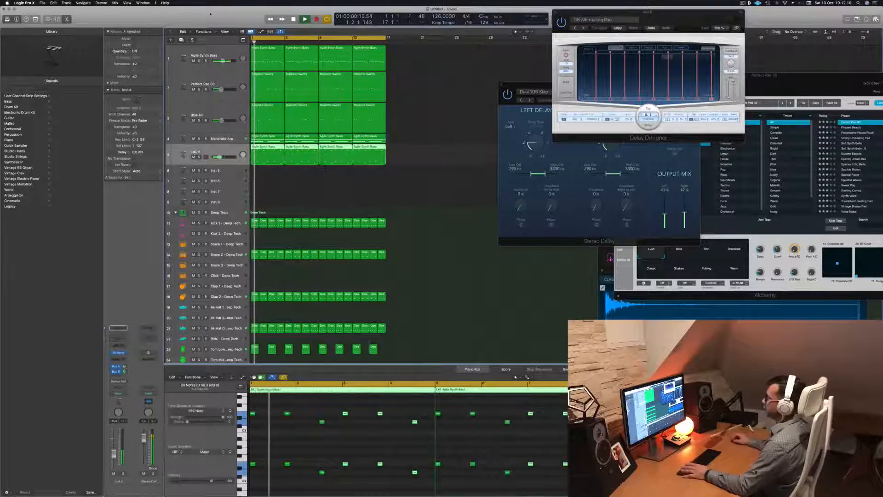
pyautogui.press('super+d')
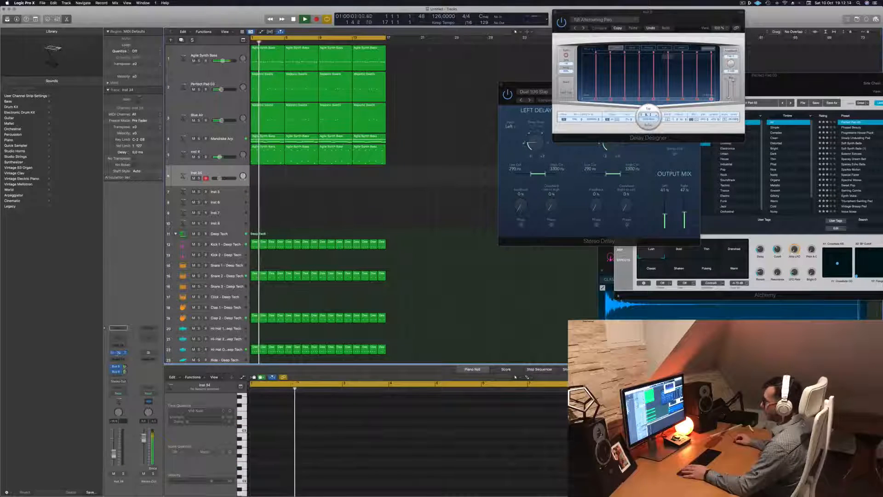
# Step: Open Alchemy on the duplicated Inst 34 track and switch its performance snapshot to Motion Pad
pyautogui.click(118, 353)
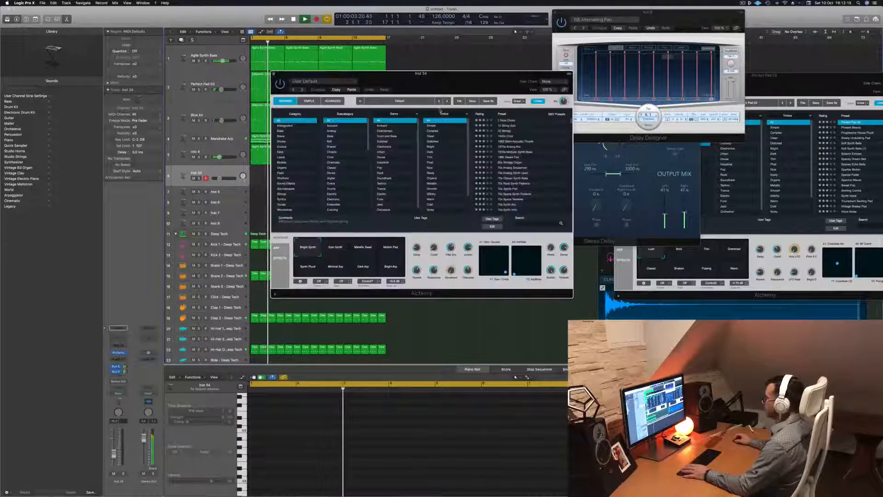
pyautogui.moveTo(425, 86); pyautogui.dragTo(451, 110)
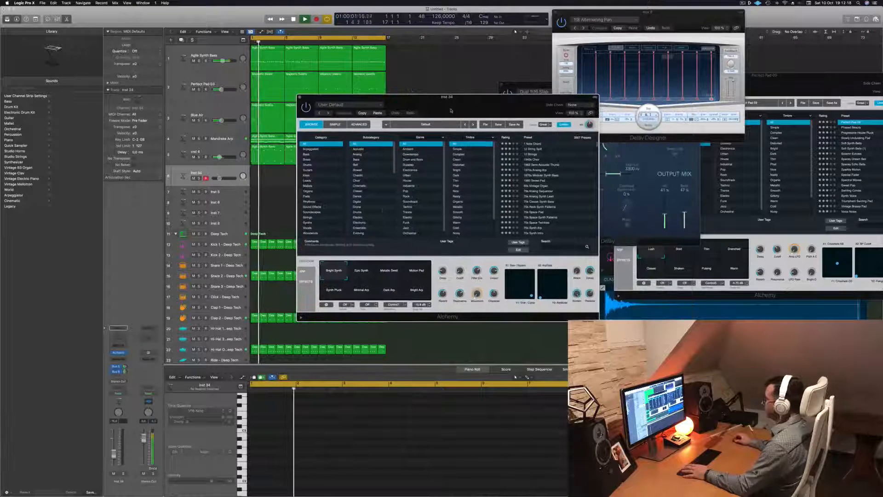
pyautogui.click(414, 272)
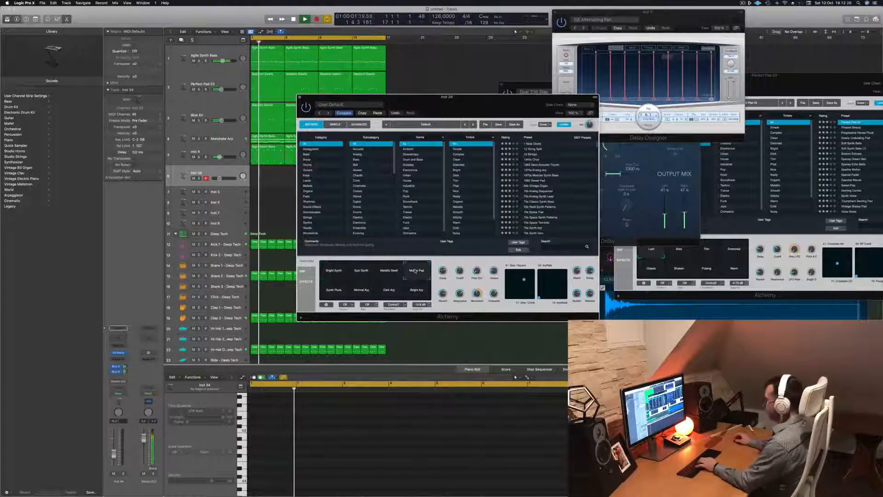
pyautogui.moveTo(512, 106); pyautogui.dragTo(552, 150)
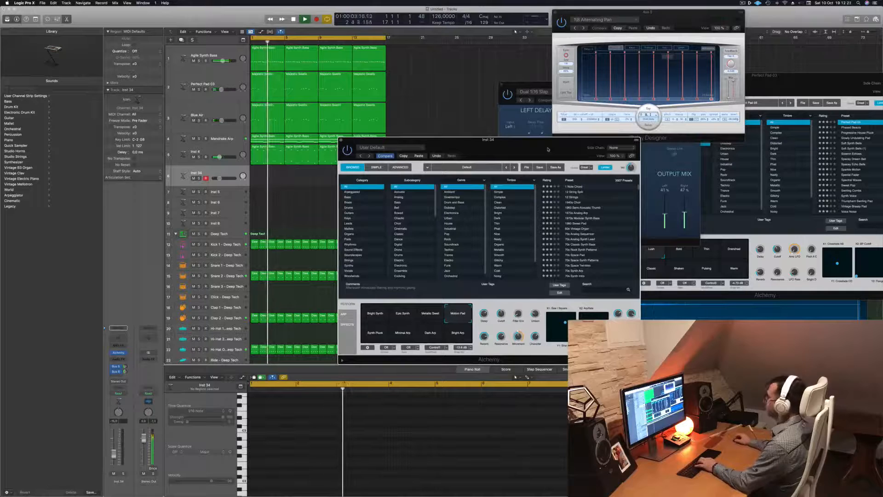
# Step: Open Musical Typing, try out notes on the Inst 34 track and adjust the track's volume
pyautogui.press('super+k')
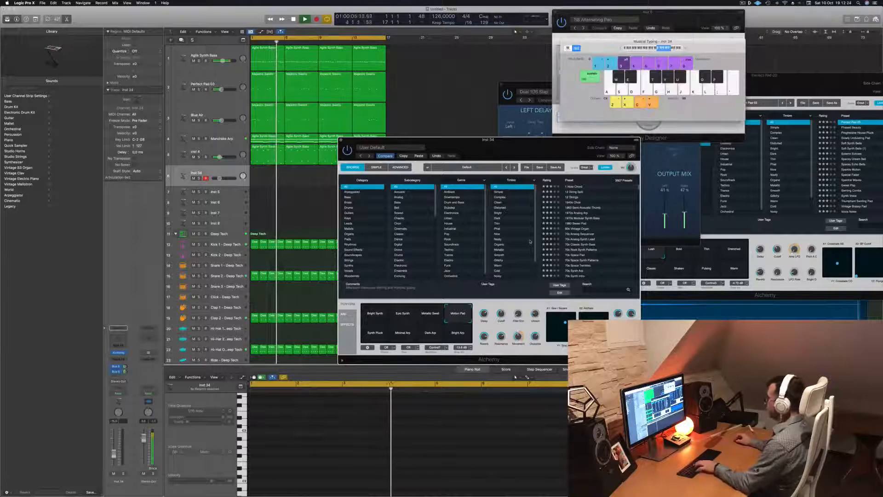
pyautogui.press('j')
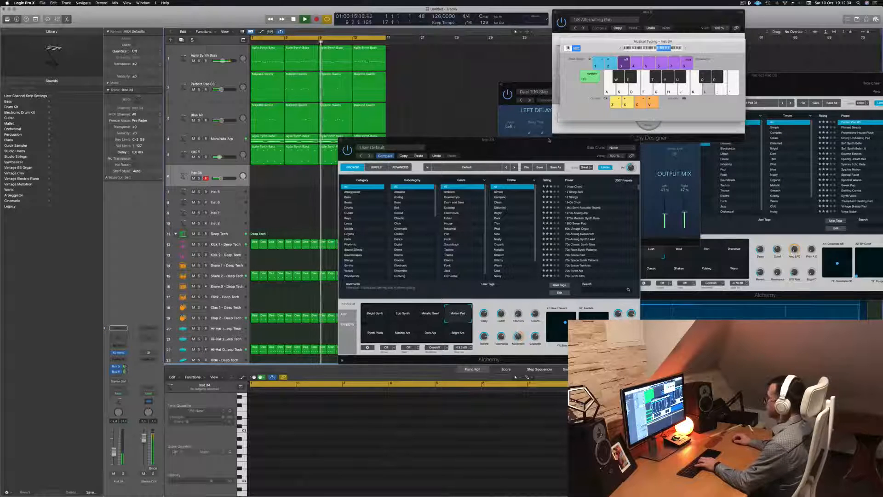
pyautogui.moveTo(489, 139); pyautogui.dragTo(606, 113)
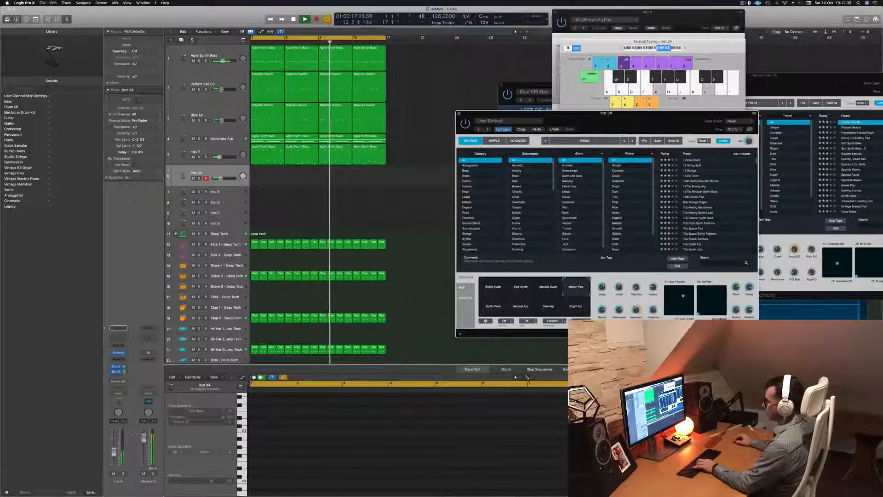
pyautogui.moveTo(113, 455); pyautogui.dragTo(114, 456)
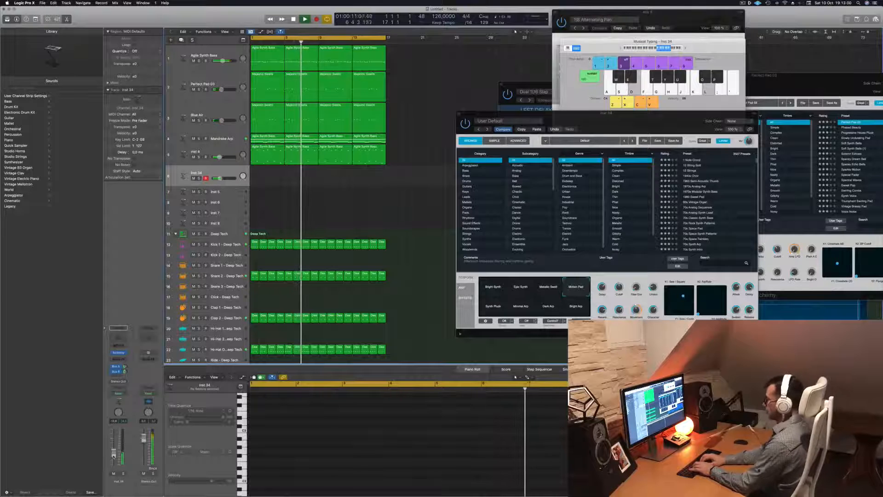
# Step: Record a repeated single-note line of about six bars on the Inst 34 track, starting near bar 7
pyautogui.press('r')
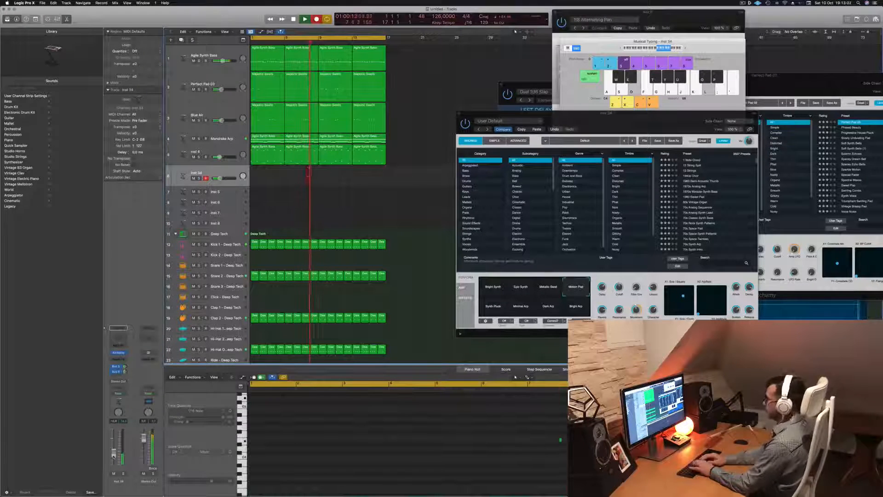
pyautogui.press('d')
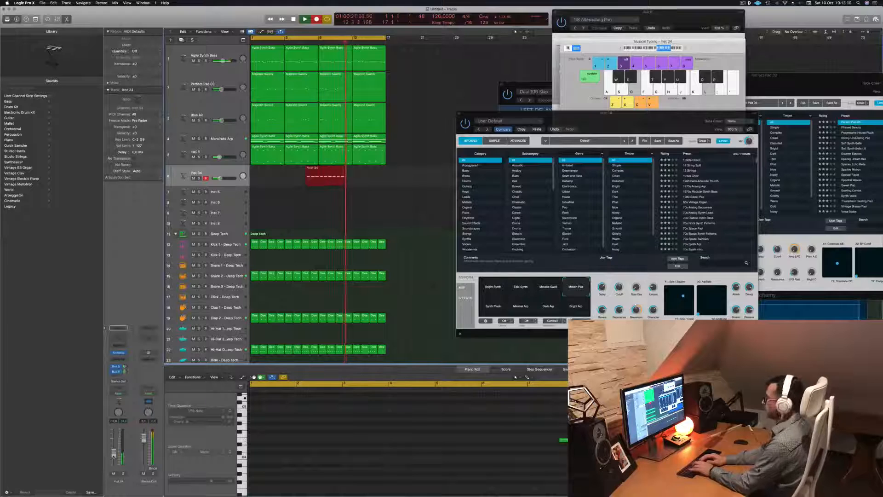
pyautogui.press('space')
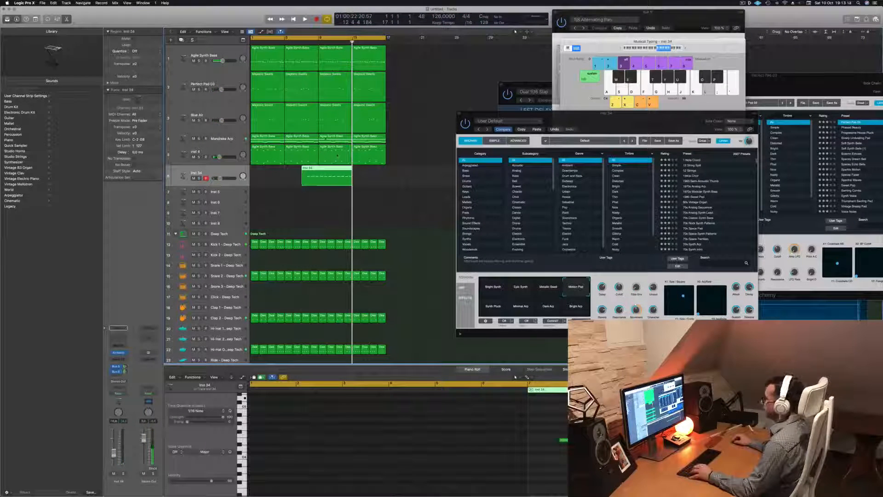
# Step: Split the recorded Inst 34 region at bar 9, delete its first part and move the four-bar remainder to bar 1
pyautogui.press('super+t')
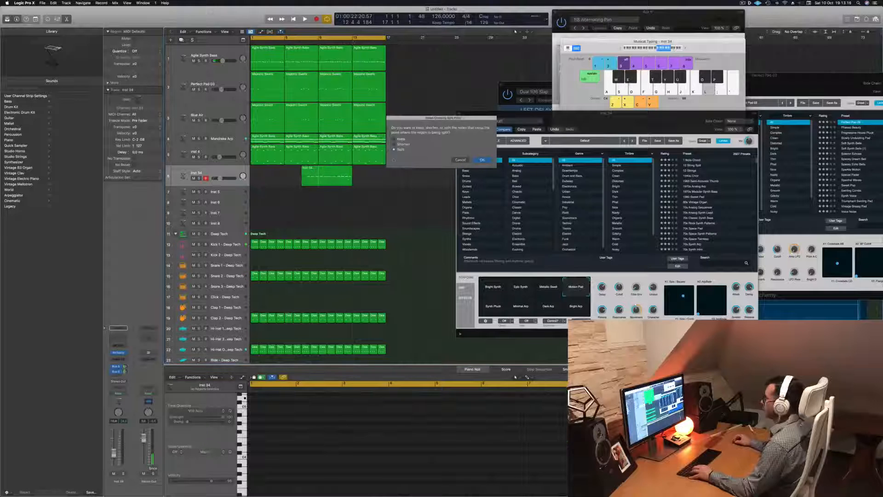
pyautogui.press('Return')
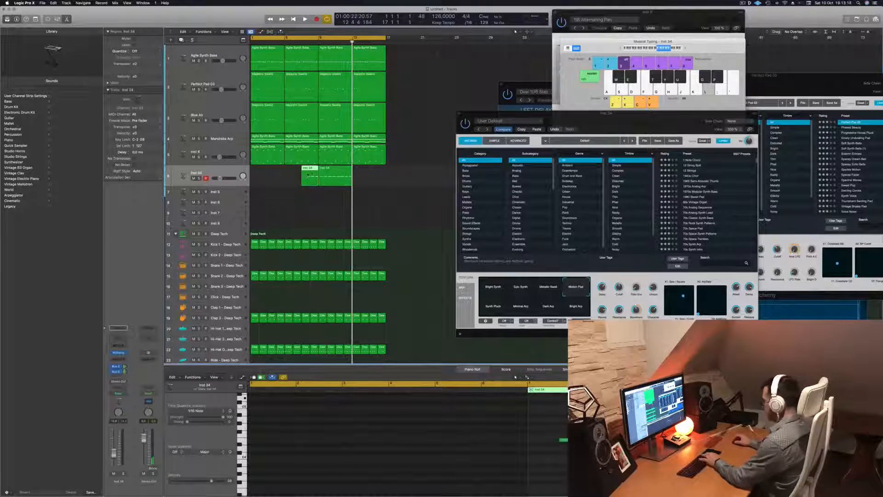
pyautogui.press('Delete')
pyautogui.moveTo(334, 170); pyautogui.dragTo(267, 173)
pyautogui.press('Return')
pyautogui.press('space')
pyautogui.press('space')
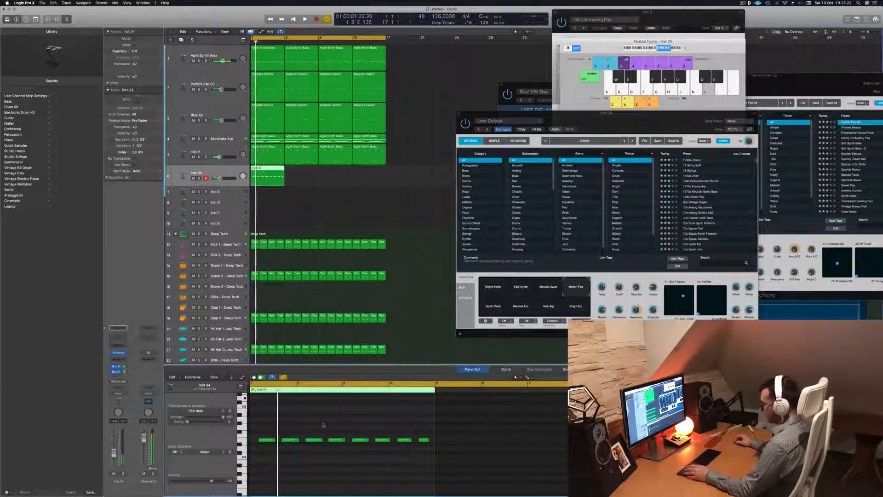
# Step: Audition the Inst 34 region, copy it three more times to fill the 16-bar loop and resume playback
pyautogui.press('Return')
pyautogui.press('space')
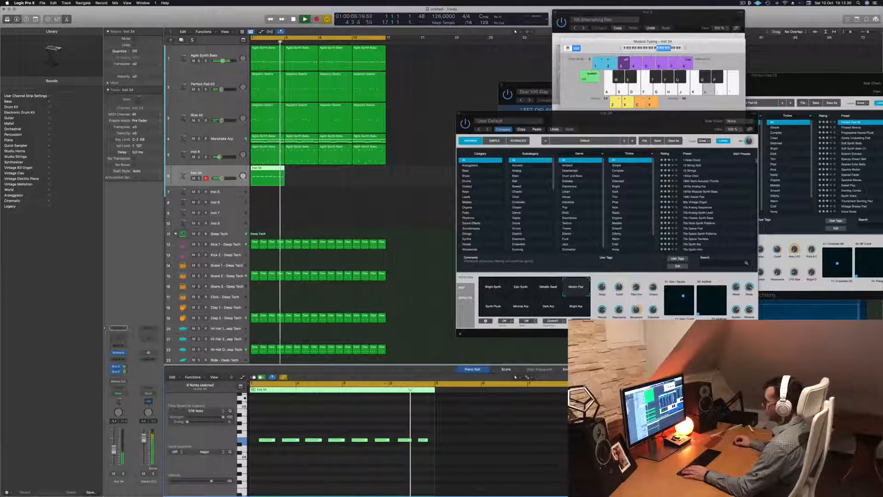
pyautogui.press('space')
pyautogui.moveTo(266, 170); pyautogui.dragTo(337, 171)
pyautogui.press('space')
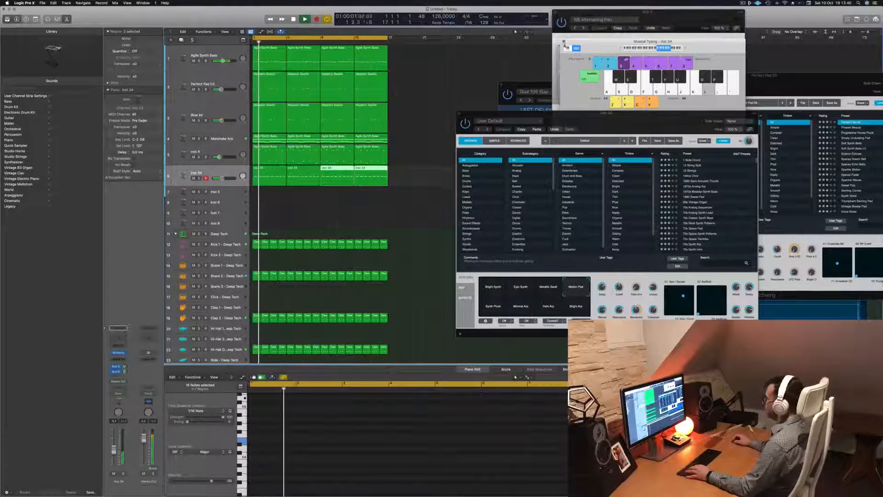
# Step: Close Musical Typing, show the mixer and inspect the compressor on the Inst 34 track in graph and meter views
pyautogui.click(564, 41)
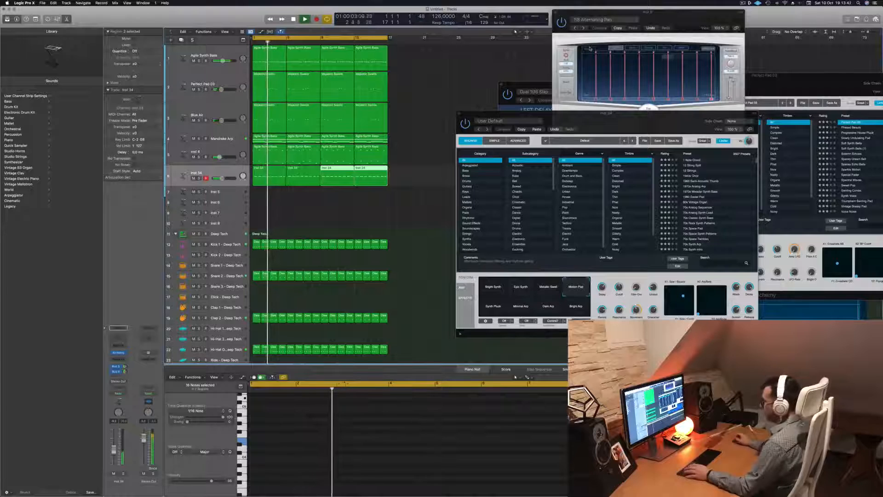
pyautogui.press('x')
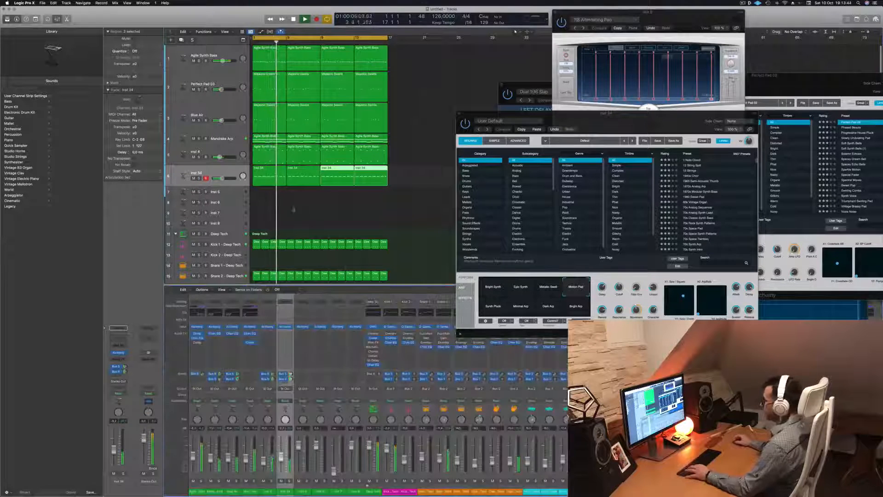
pyautogui.moveTo(584, 125); pyautogui.dragTo(717, 107)
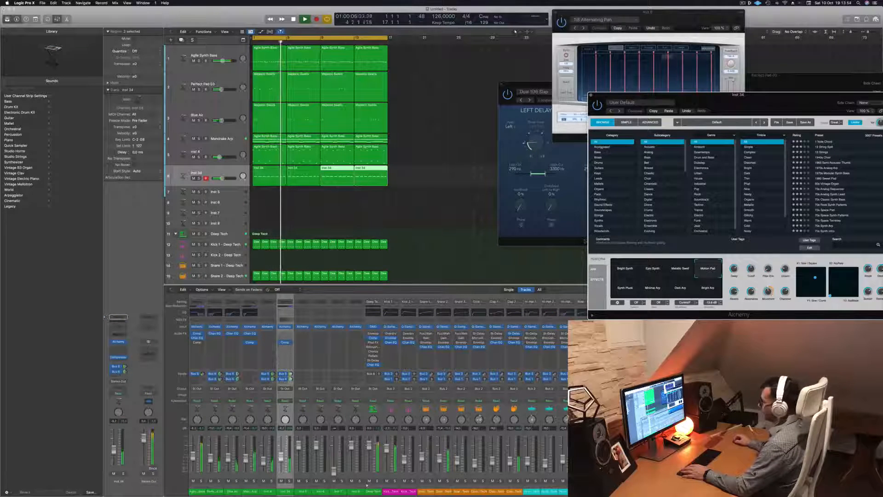
pyautogui.click(285, 342)
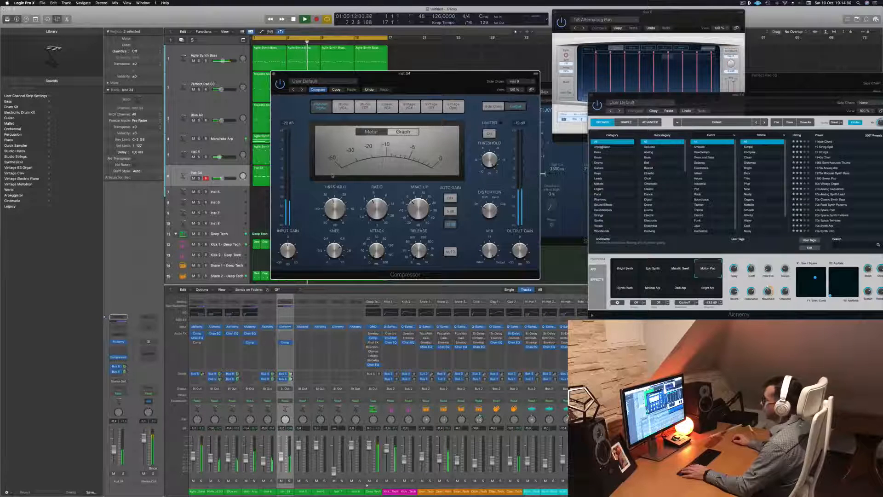
pyautogui.click(406, 133)
pyautogui.click(373, 132)
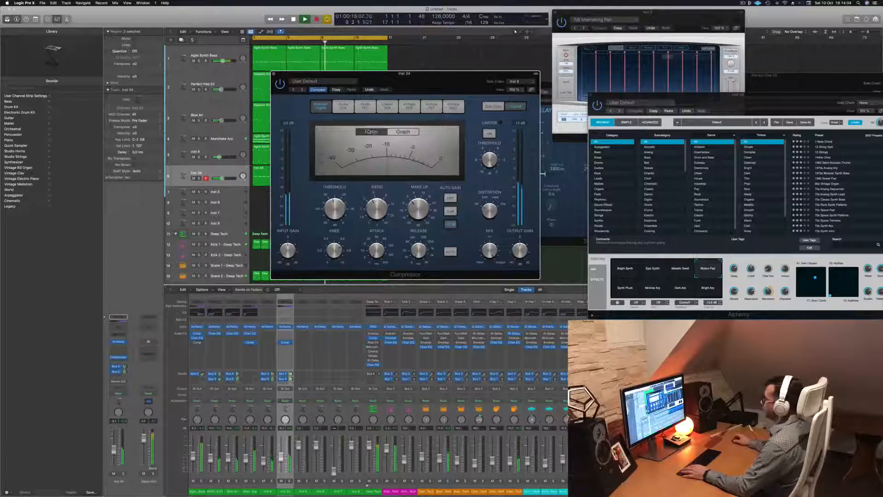
# Step: Lower the Inst 34 track's volume, close its compressor and compare the mix with the track muted and unmuted
pyautogui.moveTo(114, 451); pyautogui.dragTo(115, 455)
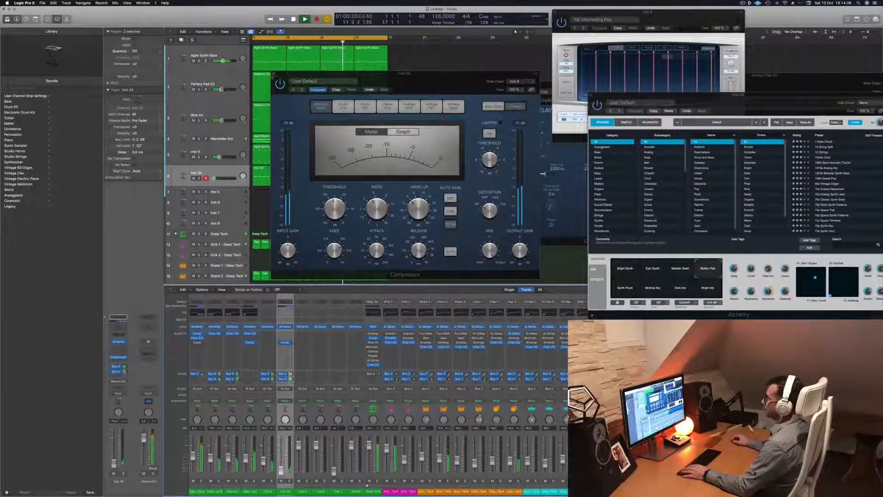
pyautogui.click(274, 74)
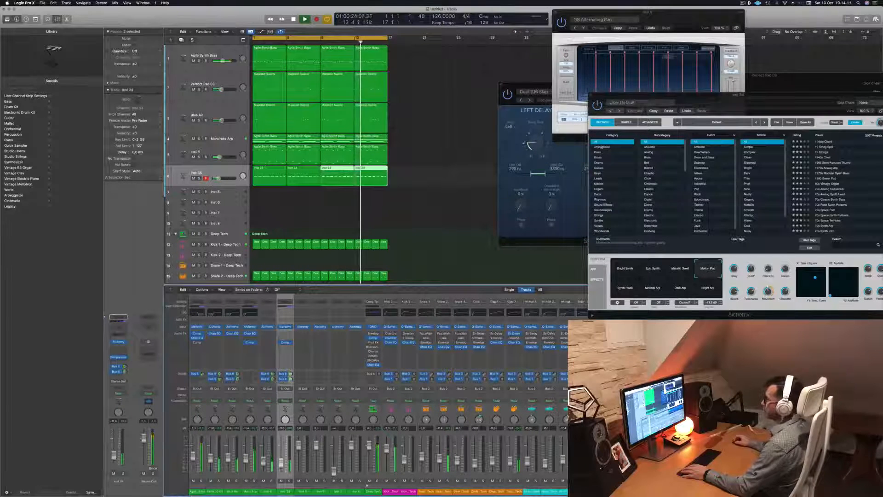
pyautogui.click(113, 473)
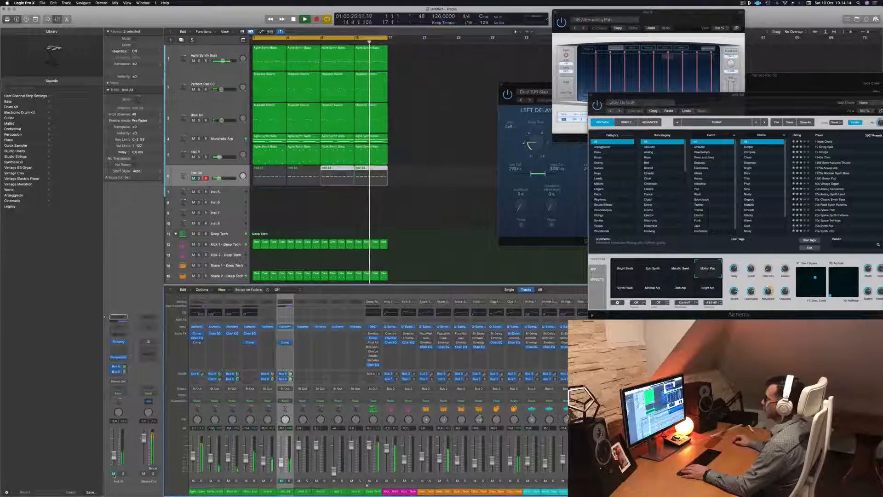
pyautogui.click(114, 473)
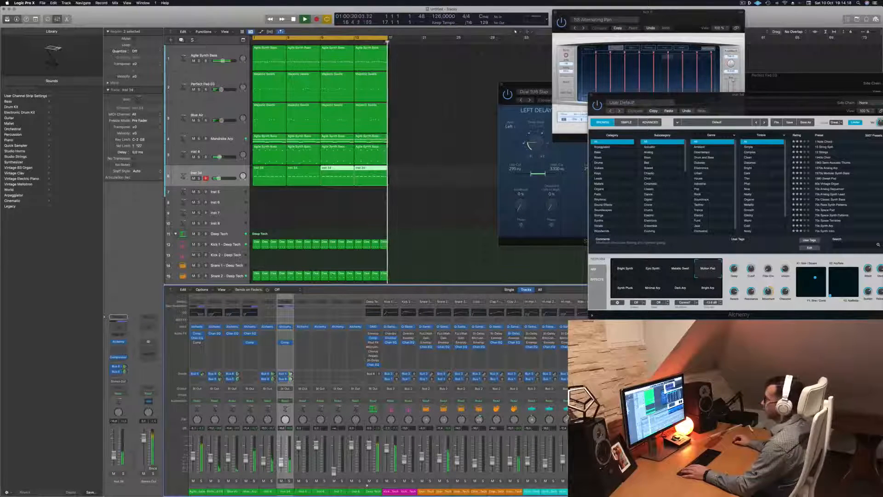
# Step: Clear the region selection and duplicate the Inst 34 track with its instrument and sends directly below it
pyautogui.click(421, 214)
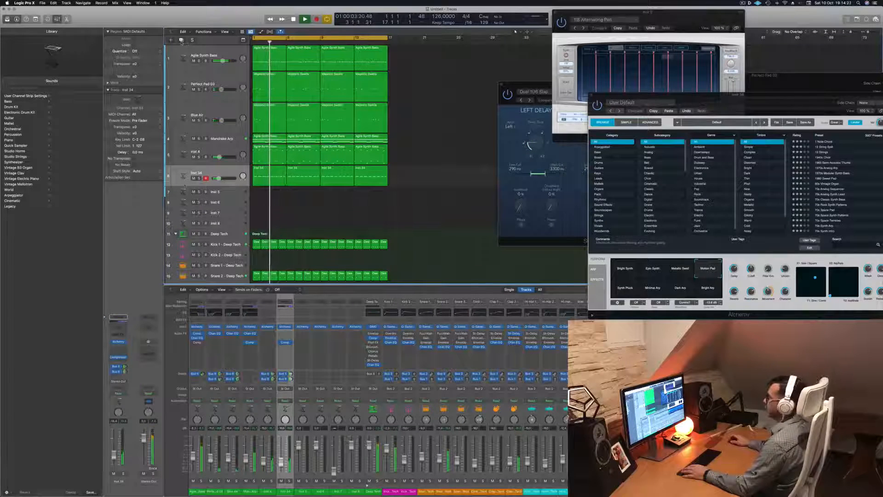
pyautogui.press('super+d')
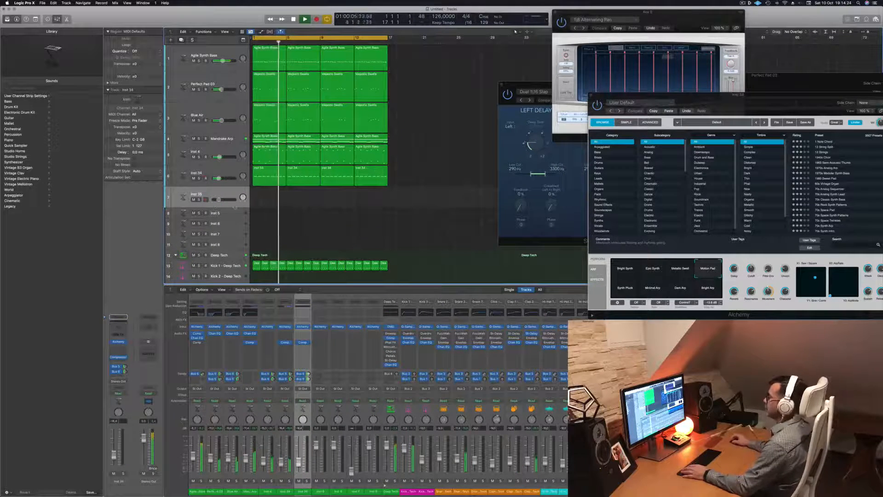
pyautogui.scroll(-5, 425, 218)
pyautogui.scroll(5, 425, 218)
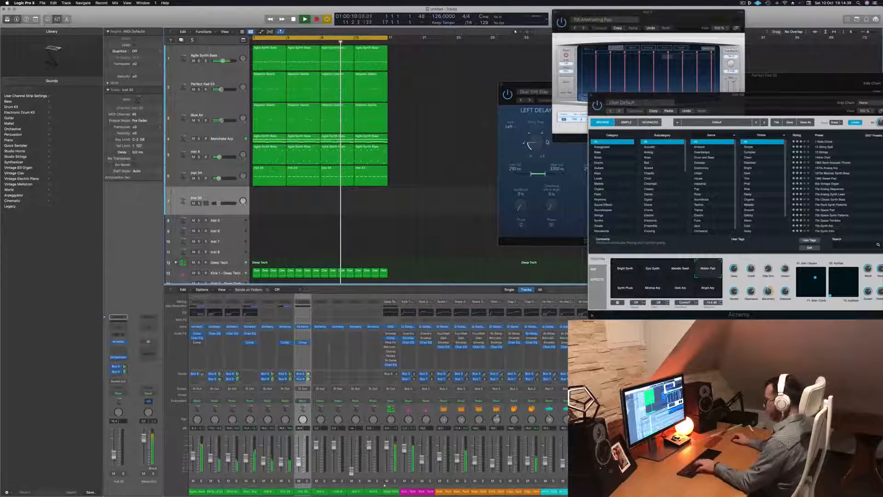
# Step: Open Musical Typing, try out notes on the duplicated track and raise its volume slightly
pyautogui.press('super+k')
pyautogui.click(646, 51)
pyautogui.press('f')
pyautogui.press('g')
pyautogui.moveTo(113, 456); pyautogui.dragTo(114, 453)
pyautogui.press('h')
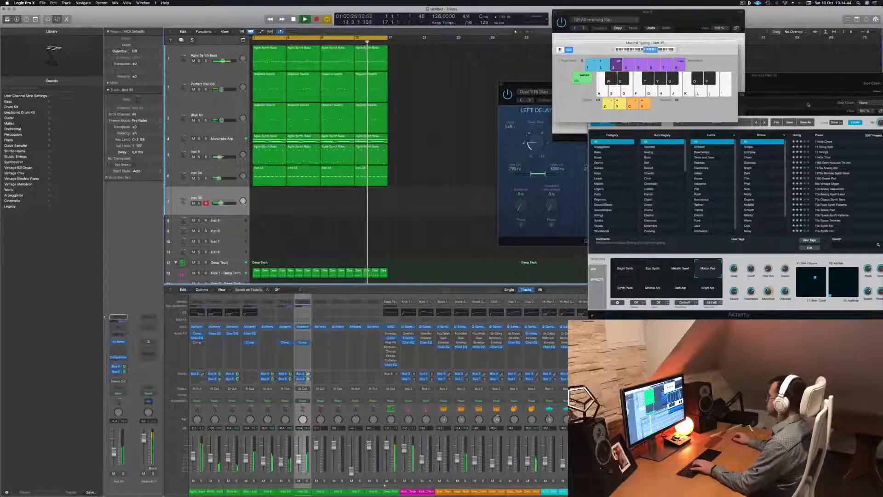
pyautogui.press('f')
pyautogui.press('g')
pyautogui.press('h')
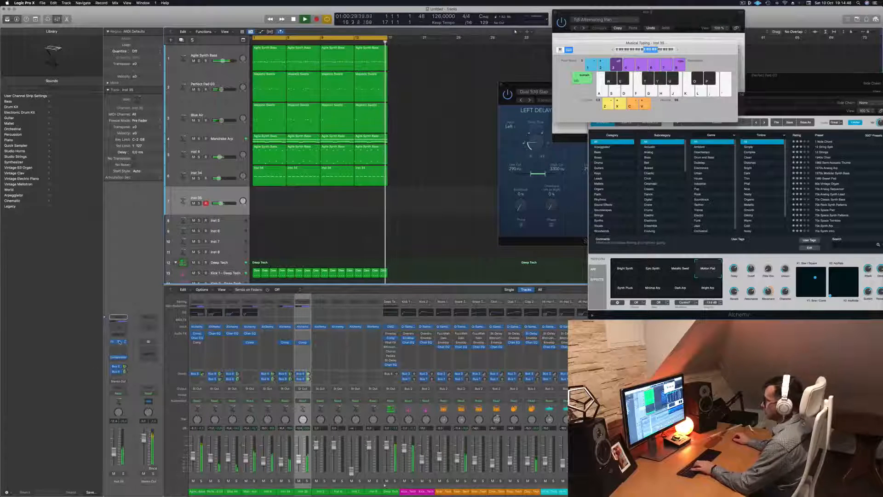
# Step: Open Alchemy on the Inst 35 track and try out its Minimal Arp and Synth Pluck sounds with a few notes
pyautogui.click(119, 341)
pyautogui.moveTo(479, 82); pyautogui.dragTo(538, 143)
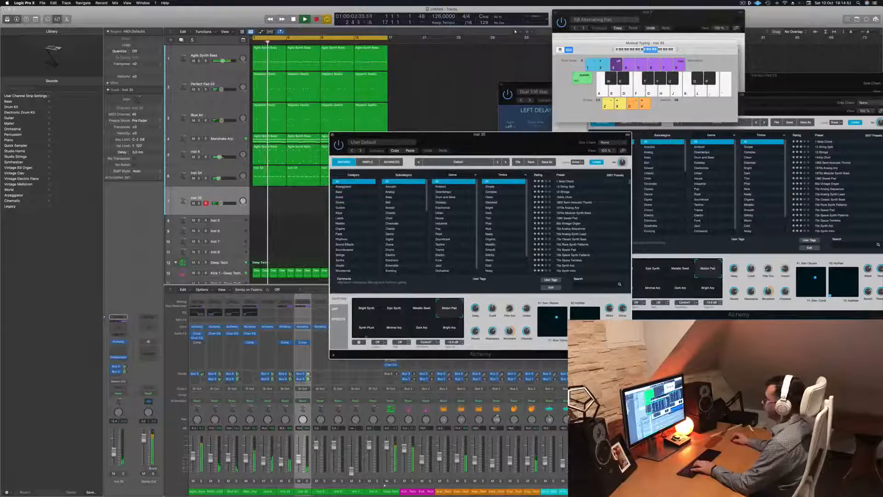
pyautogui.click(397, 329)
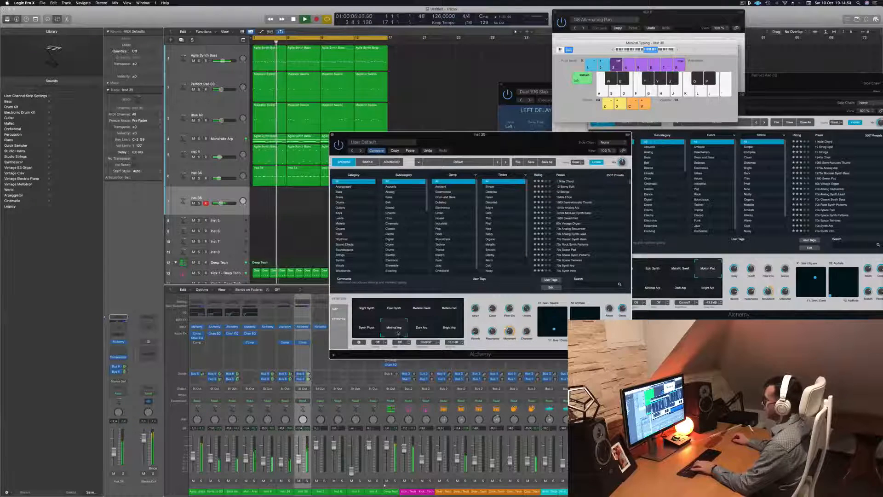
pyautogui.click(367, 329)
pyautogui.press('f')
pyautogui.press('s')
pyautogui.press('d')
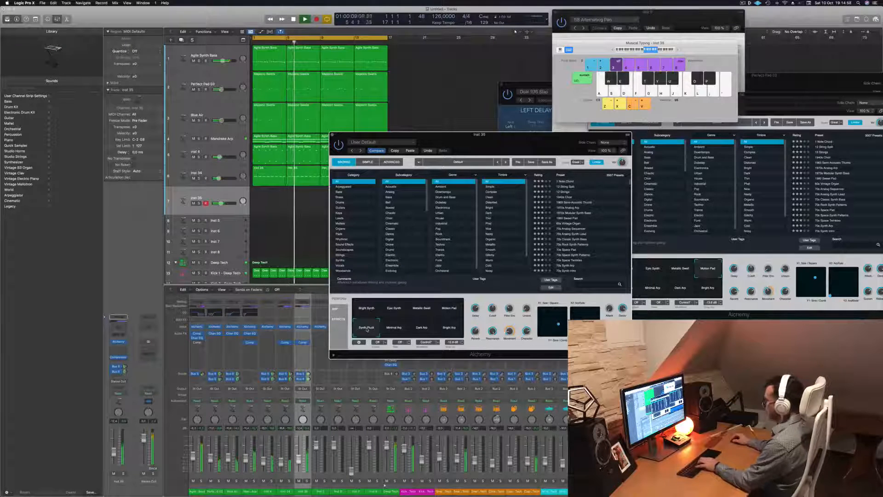
pyautogui.press('d')
pyautogui.press('g')
pyautogui.press('g')
# Step: Adjust the level of the Inst 35 track's second bus send while playing test notes
pyautogui.moveTo(125, 371); pyautogui.dragTo(127, 379)
pyautogui.press('g')
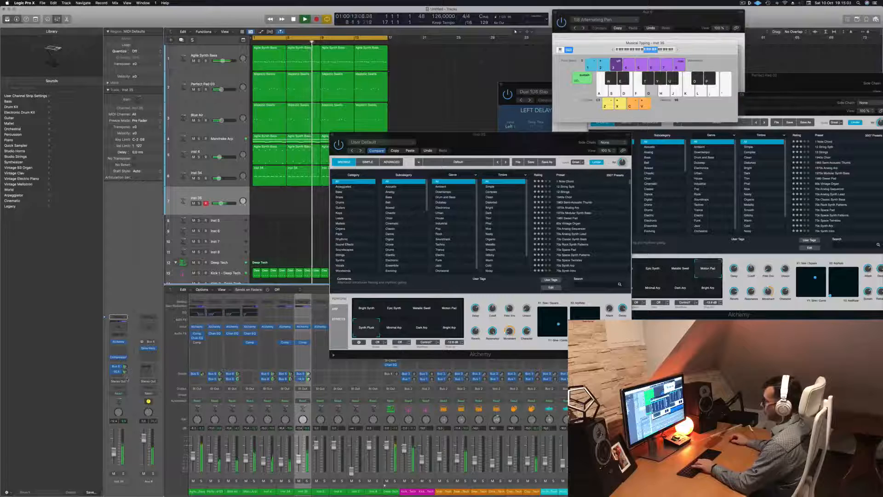
pyautogui.press('j')
pyautogui.press('j')
# Step: Try out Alchemy's Metallic Swell sound on the Inst 35 track, and switch the sound to Epic Synth
pyautogui.click(422, 309)
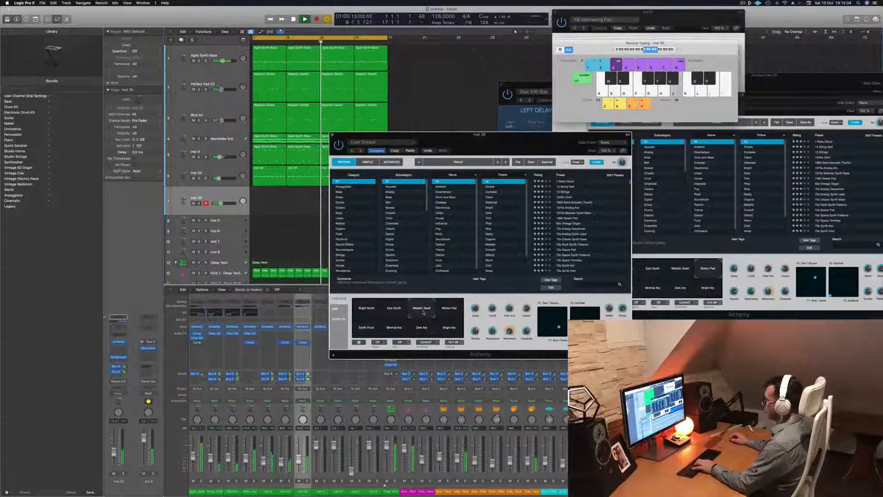
pyautogui.press('j')
pyautogui.press('h')
pyautogui.press('g')
pyautogui.click(398, 309)
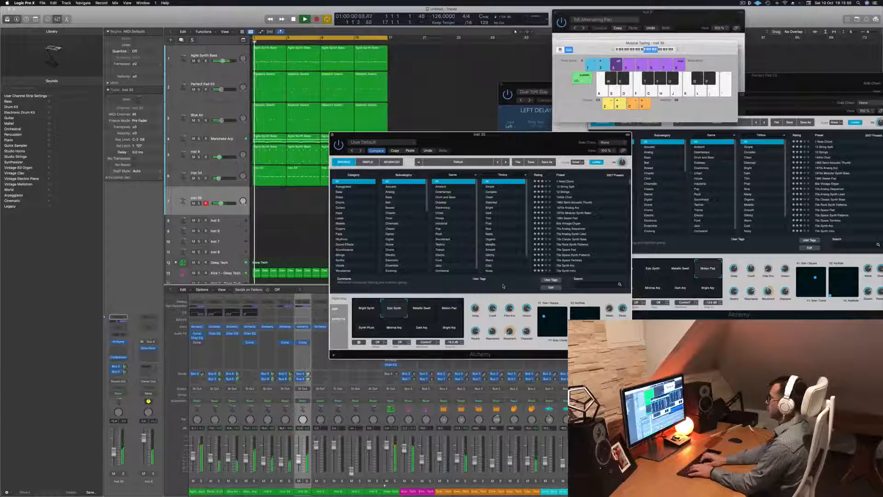
# Step: Rehearse a short melody with the Epic Synth sound over the playing loop
pyautogui.press('k')
pyautogui.press('l')
pyautogui.press(';')
pyautogui.press('l')
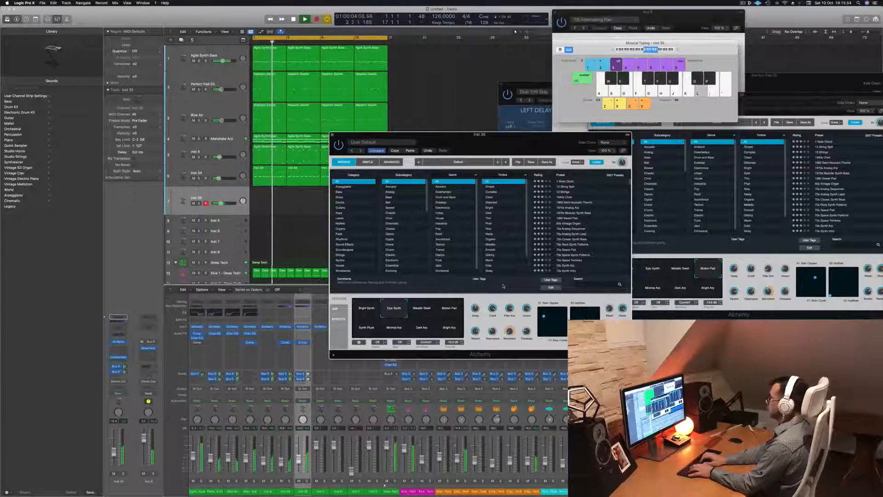
pyautogui.press(';')
pyautogui.press('l')
pyautogui.press('d')
pyautogui.press('d')
pyautogui.press('d')
pyautogui.press('d')
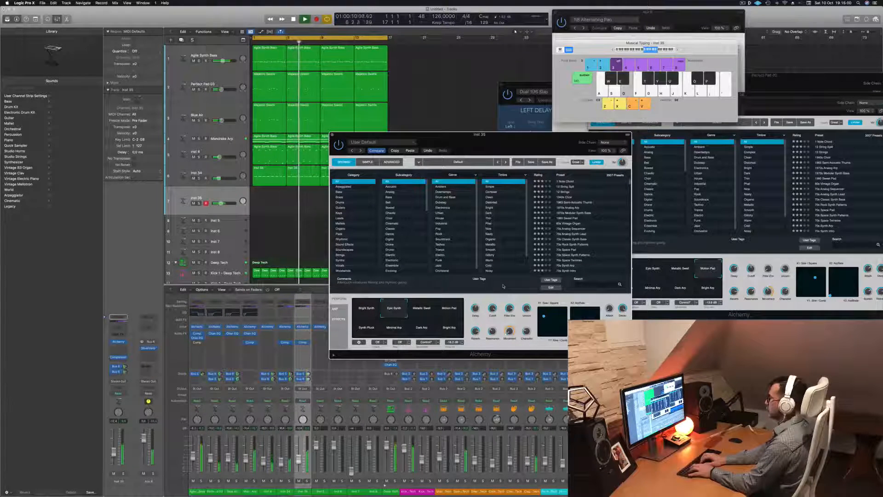
pyautogui.press('l')
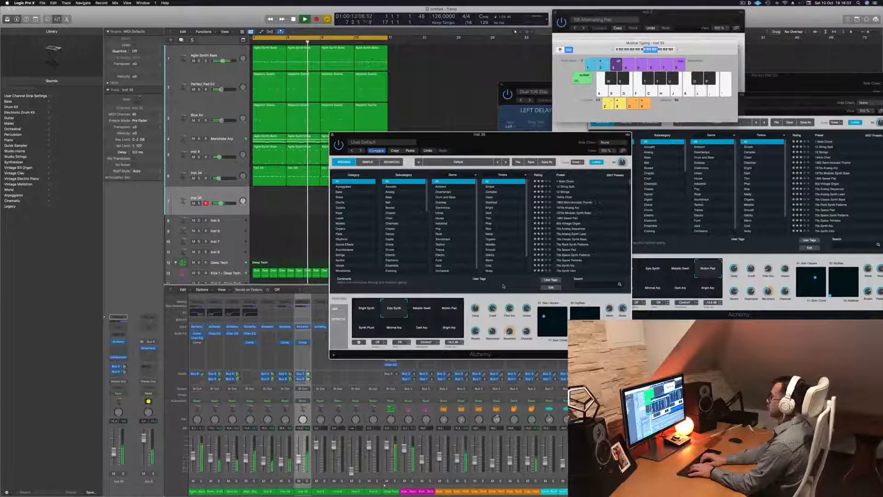
pyautogui.press('l')
pyautogui.press('l')
pyautogui.press('d')
pyautogui.press('d')
pyautogui.press('d')
pyautogui.press(';')
pyautogui.press('l')
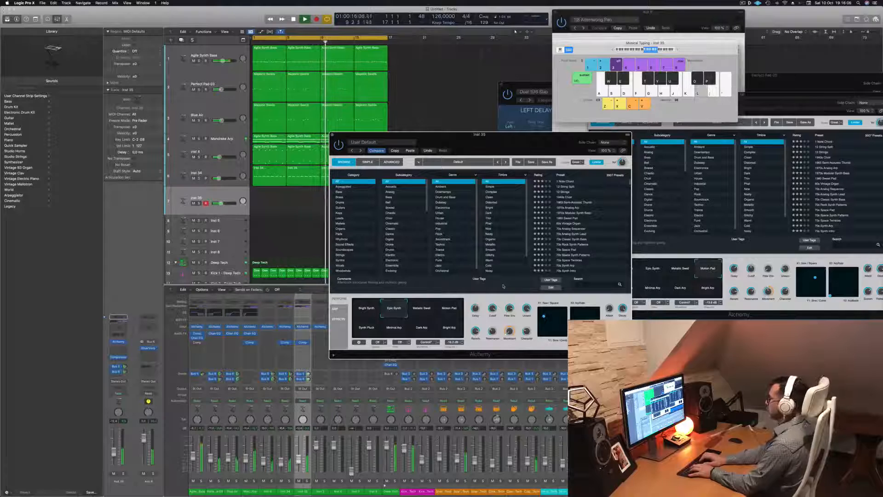
pyautogui.press(';')
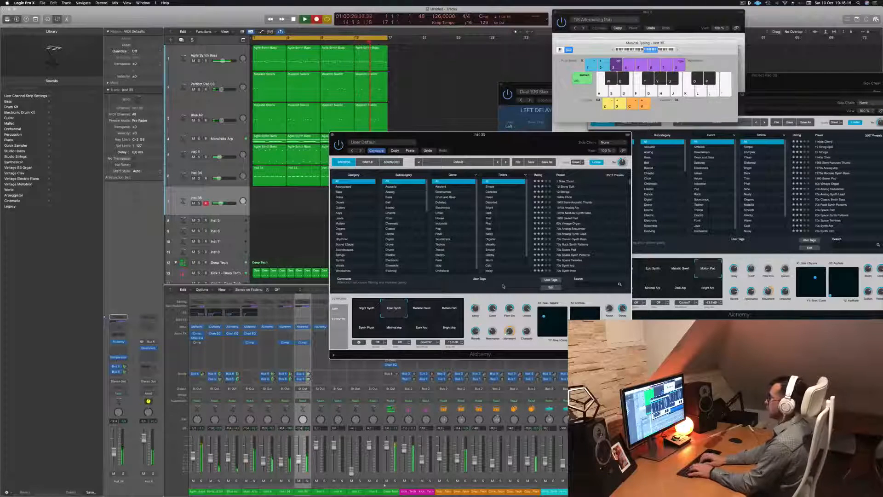
# Step: Record a four-bar melody on the Inst 35 track starting at bar 1, and stop at bar 5
pyautogui.press('k')
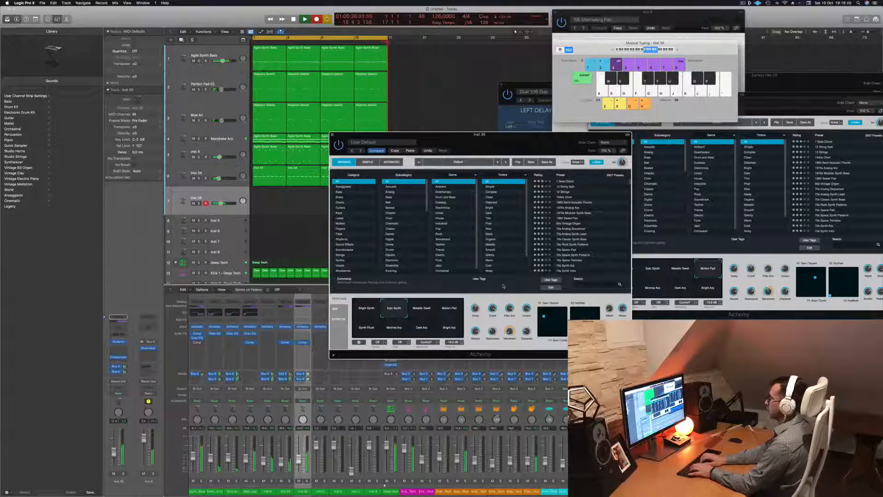
pyautogui.press(';')
pyautogui.press('l')
pyautogui.press('k')
pyautogui.press('d')
pyautogui.press('p')
pyautogui.press('o')
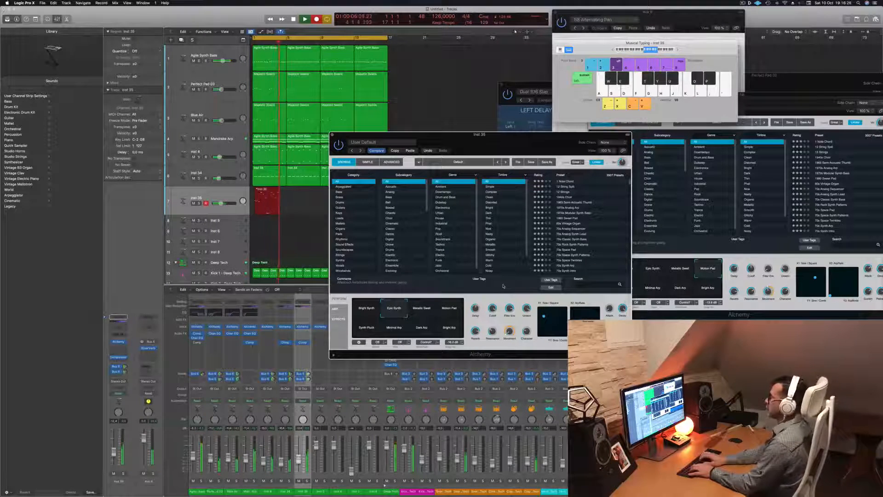
pyautogui.press('k')
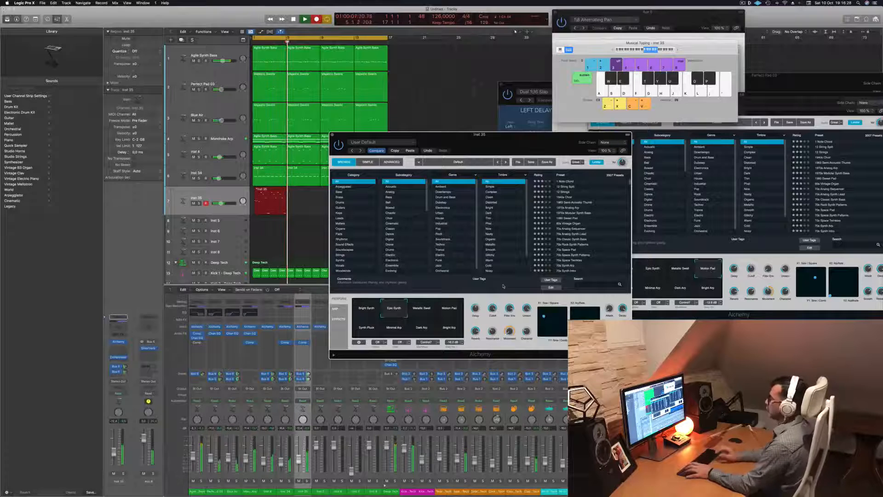
pyautogui.press('space')
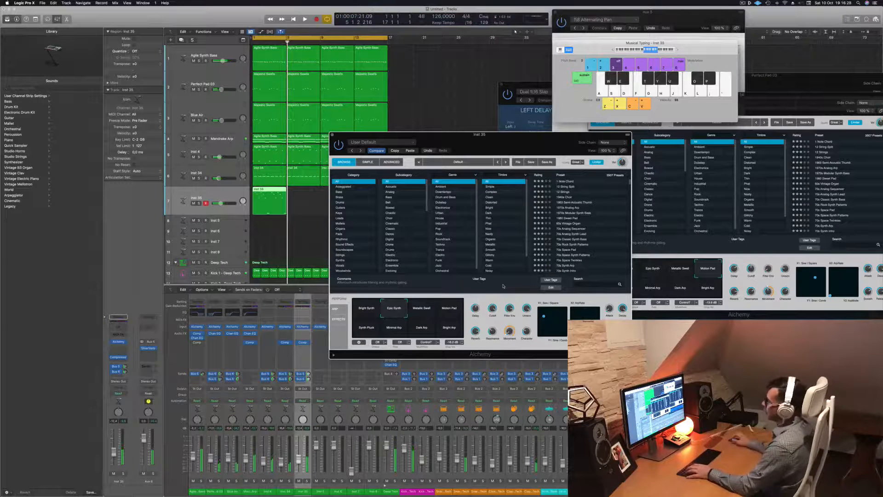
# Step: Open the recorded Inst 35 region in the Piano Roll, play it back from bar 1 and examine its notes
pyautogui.doubleClick(265, 191)
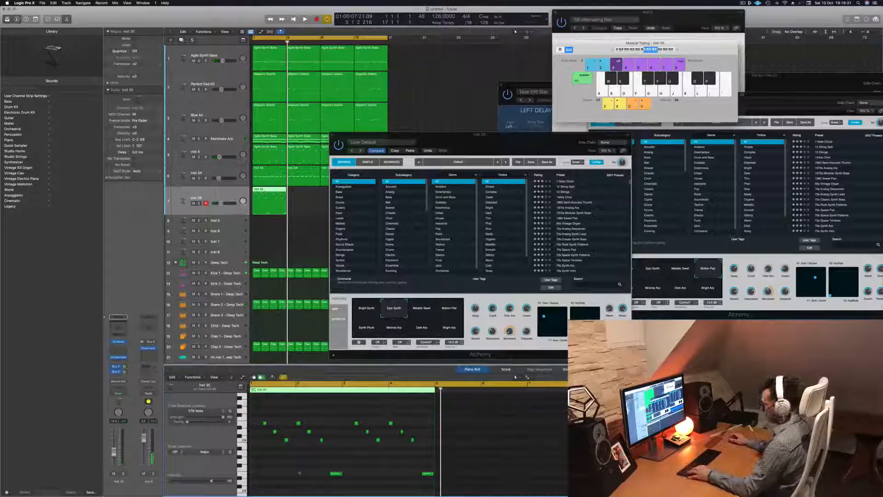
pyautogui.press('space')
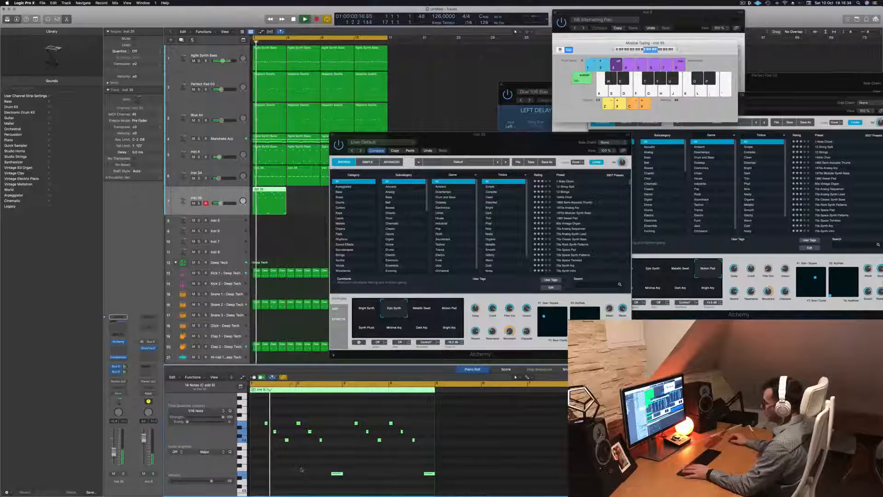
pyautogui.press('super+Right')
pyautogui.scroll(1, 303, 469)
pyautogui.hscroll(-3, 299, 460)
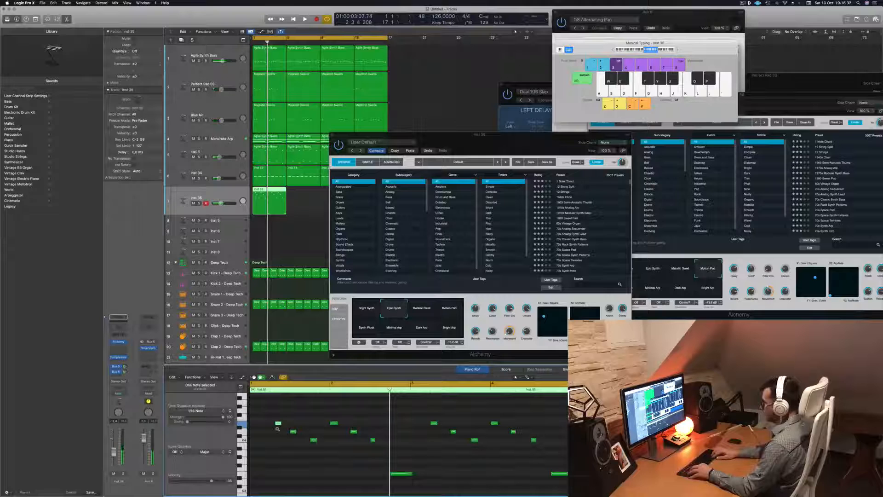
pyautogui.press('space')
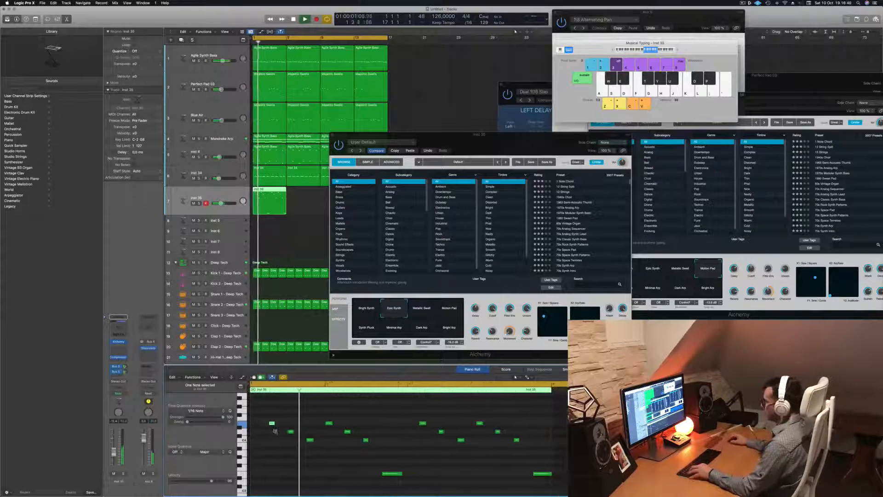
pyautogui.scroll(-2, 278, 434)
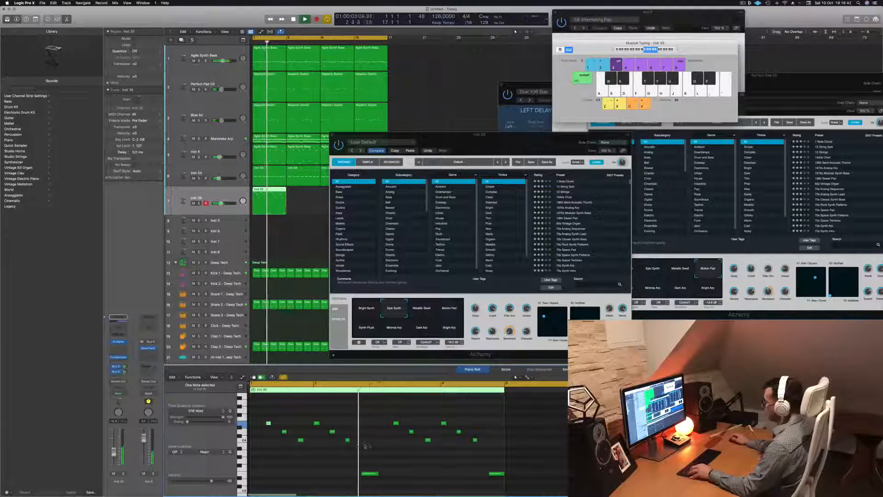
pyautogui.scroll(-2, 381, 448)
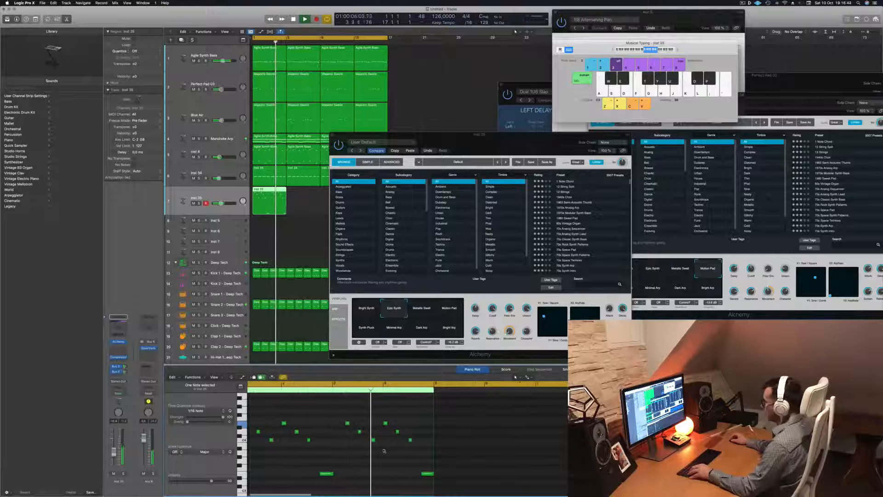
# Step: Remove the Inst 35 region at bar 13, repeat the region at bar 1 to fill the 16-bar loop, and play it
pyautogui.scroll(2, 384, 452)
pyautogui.hscroll(2, 388, 454)
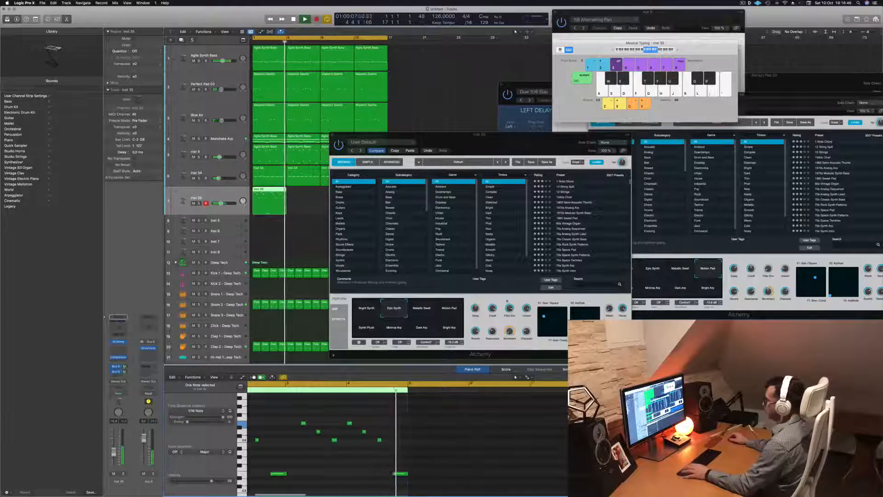
pyautogui.press('space')
pyautogui.moveTo(460, 136); pyautogui.dragTo(605, 139)
pyautogui.click(377, 207)
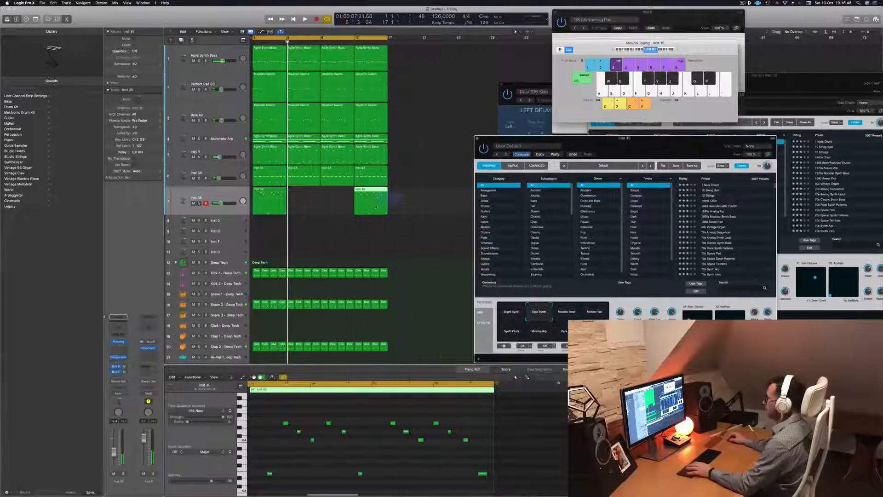
pyautogui.press('Delete')
pyautogui.click(265, 195)
pyautogui.press('super+r')
pyautogui.press('super+r')
pyautogui.press('space')
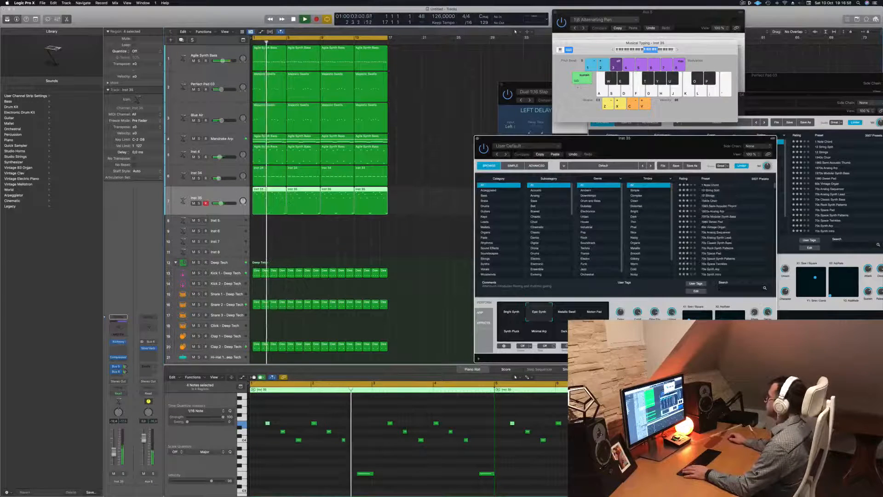
# Step: Adjust the Cutoff of the Epic Synth sound in Alchemy, copy the plug-in setting, and replay the loop from bar 1
pyautogui.moveTo(602, 144); pyautogui.dragTo(471, 129)
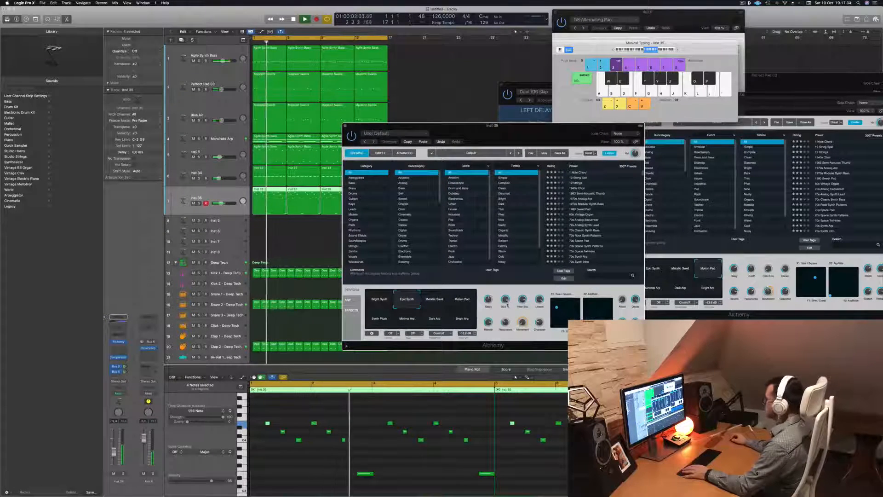
pyautogui.moveTo(507, 300); pyautogui.dragTo(508, 305)
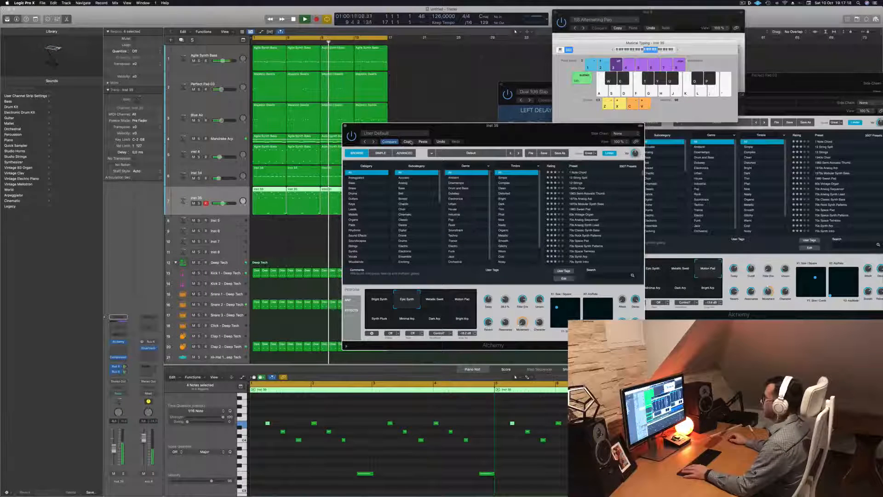
pyautogui.press('Return')
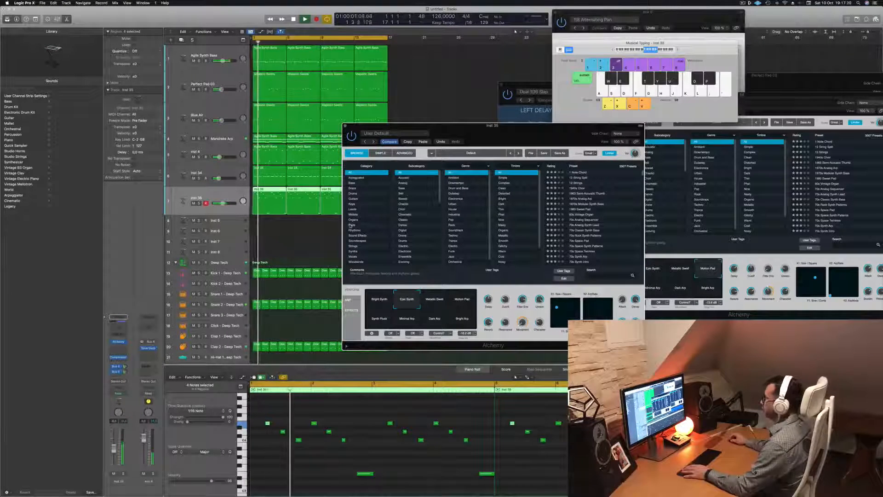
# Step: Filter Alchemy's presets to the Leads category, and try out Analog Glide Lead and Analog Sync Decay Lead on the melody
pyautogui.click(352, 209)
pyautogui.click(577, 199)
pyautogui.moveTo(531, 137); pyautogui.dragTo(538, 127)
pyautogui.click(575, 219)
pyautogui.click(568, 219)
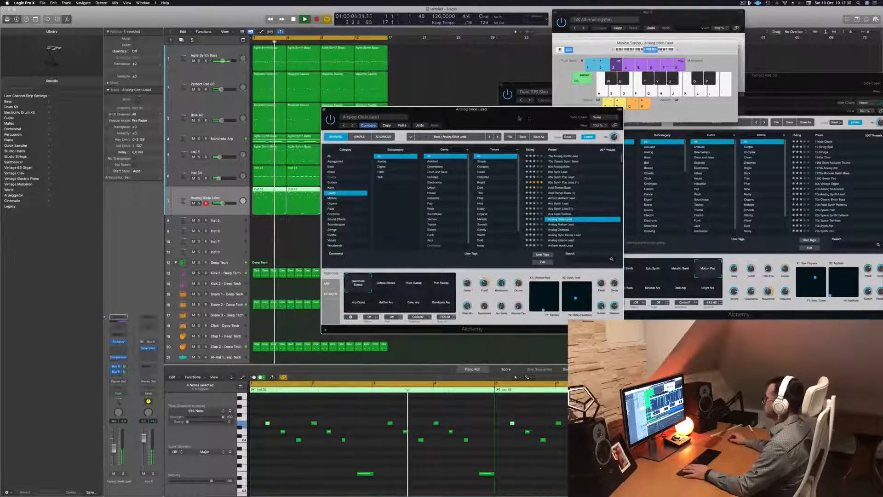
pyautogui.scroll(-3, 581, 198)
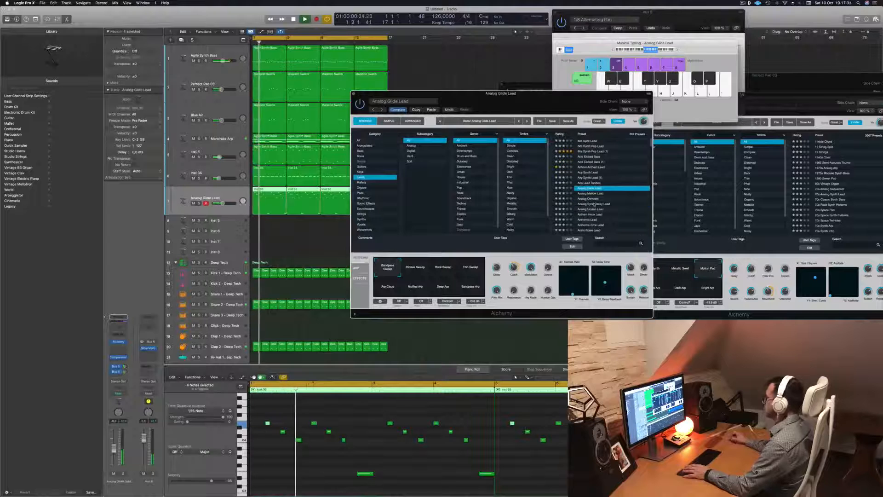
pyautogui.click(594, 204)
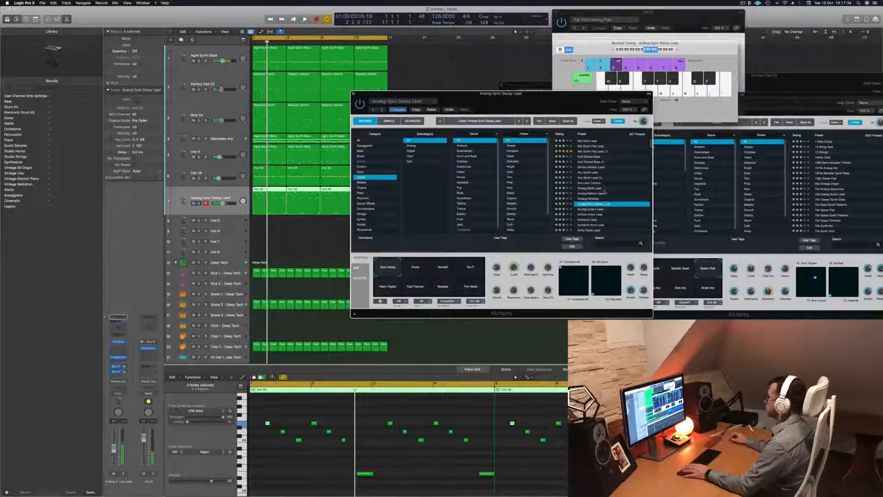
# Step: Audition the lead presets Anthemic Lead, Arctic Noise Lead and Blue Laser Lead over the playing loop
pyautogui.scroll(-5, 593, 202)
pyautogui.click(592, 193)
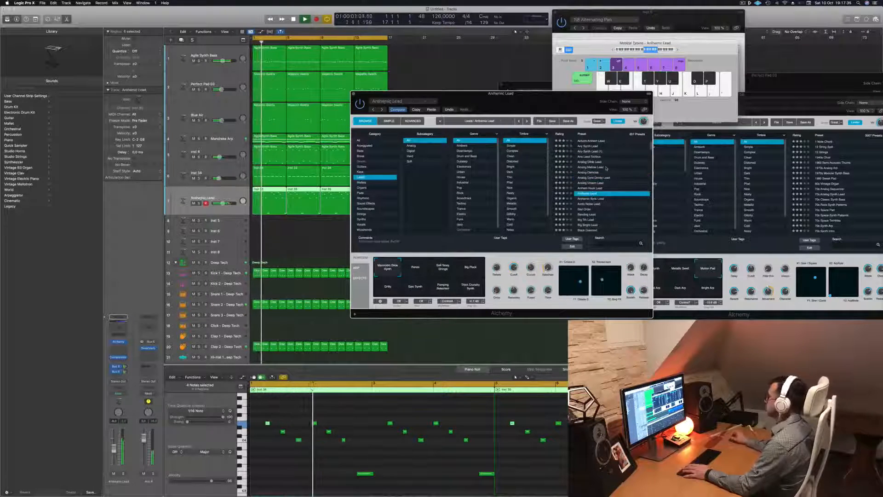
pyautogui.scroll(-2, 624, 193)
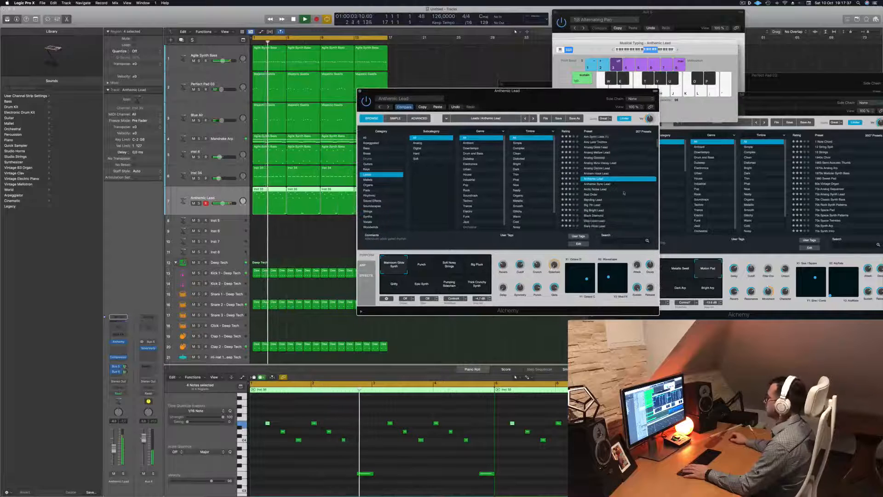
pyautogui.click(596, 189)
pyautogui.scroll(-3, 609, 194)
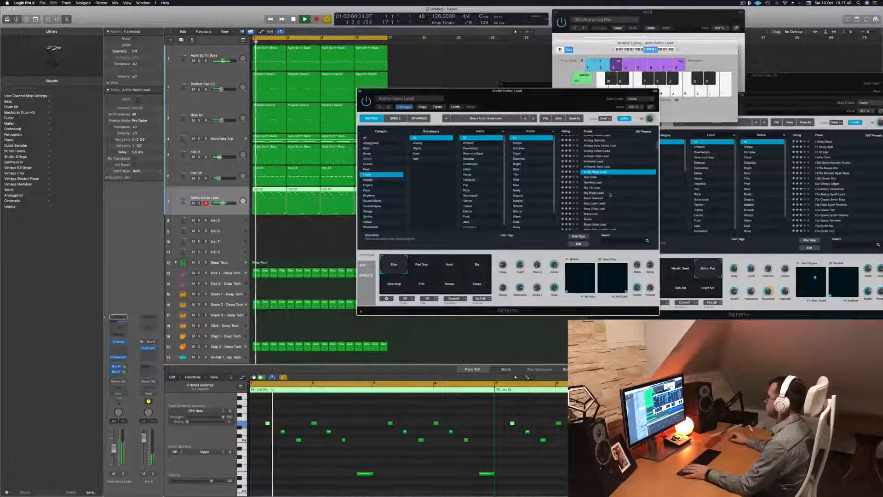
pyautogui.click(592, 177)
pyautogui.click(596, 203)
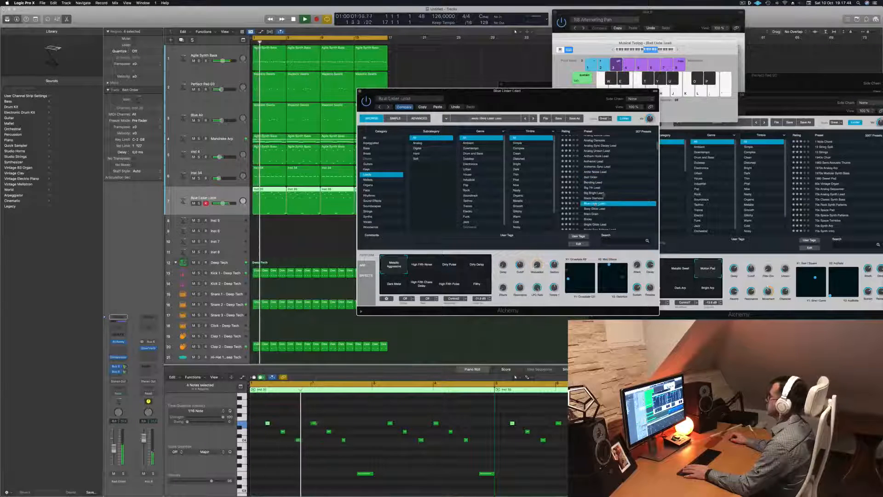
# Step: Audition the lead presets Bricks, Burst Of Light and Buzz Fuzz Phaser Bass over the playing loop
pyautogui.scroll(-3, 615, 190)
pyautogui.scroll(-2, 615, 191)
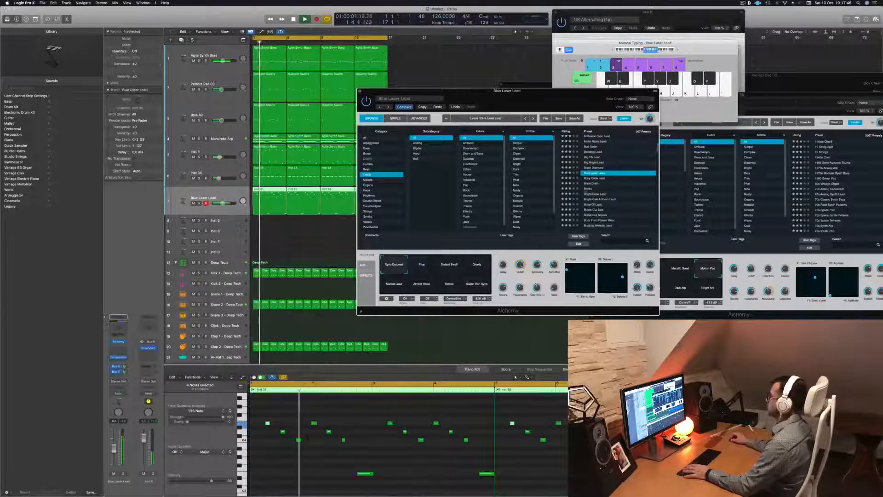
pyautogui.click(585, 189)
pyautogui.scroll(-4, 591, 184)
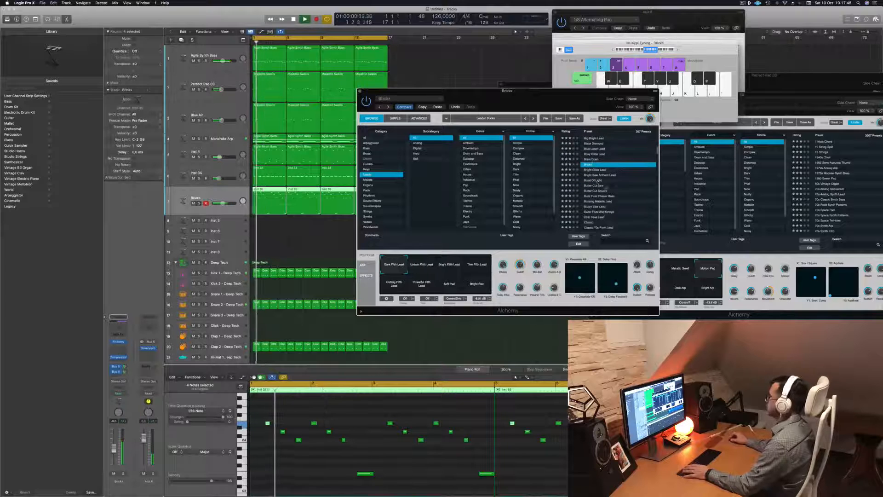
pyautogui.click(596, 181)
pyautogui.scroll(-3, 594, 177)
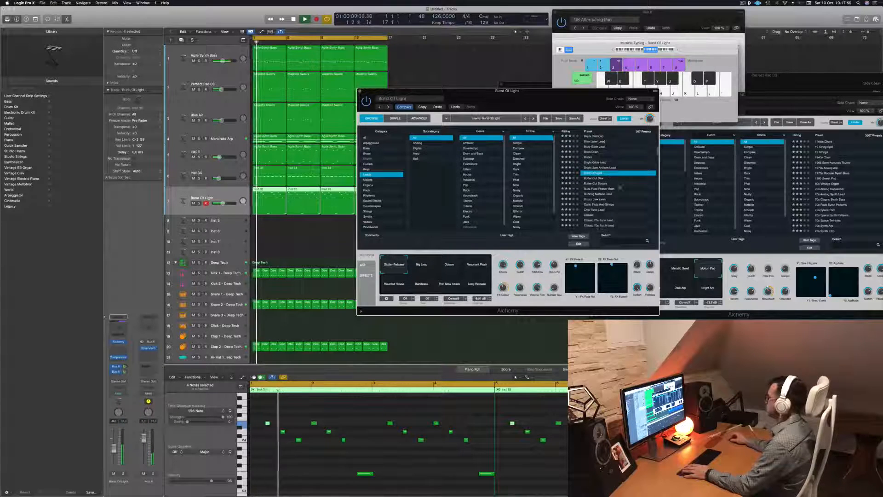
pyautogui.click(598, 181)
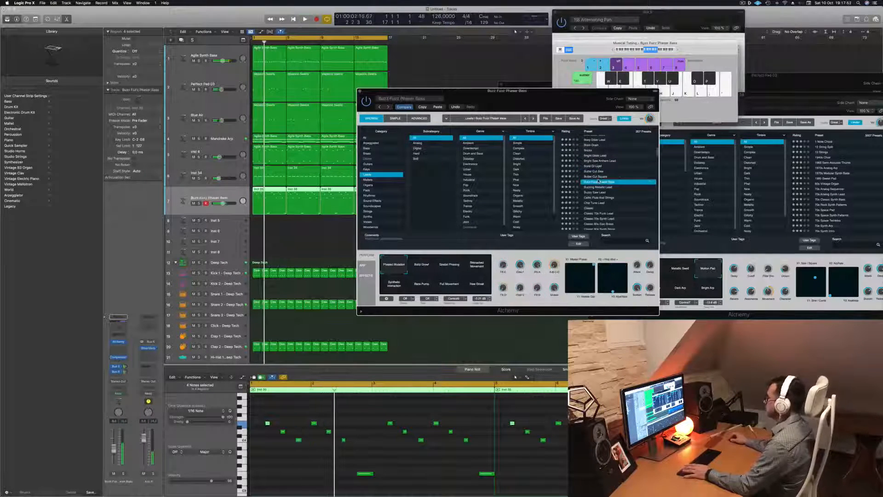
# Step: Try out Classic 70s Funk Lead on the melody, and load the Classic Super Saw preset
pyautogui.scroll(-3, 635, 181)
pyautogui.click(602, 199)
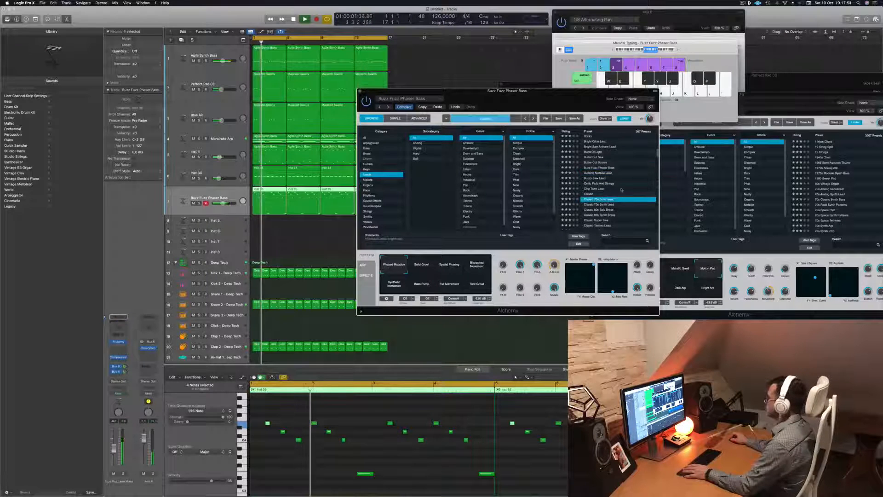
pyautogui.scroll(-5, 625, 188)
pyautogui.click(628, 186)
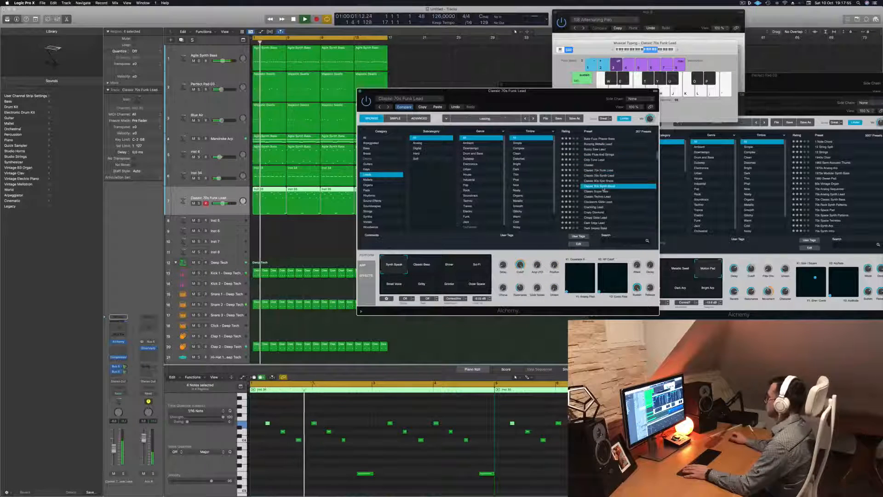
pyautogui.scroll(-3, 627, 186)
pyautogui.click(596, 167)
pyautogui.scroll(-1, 607, 177)
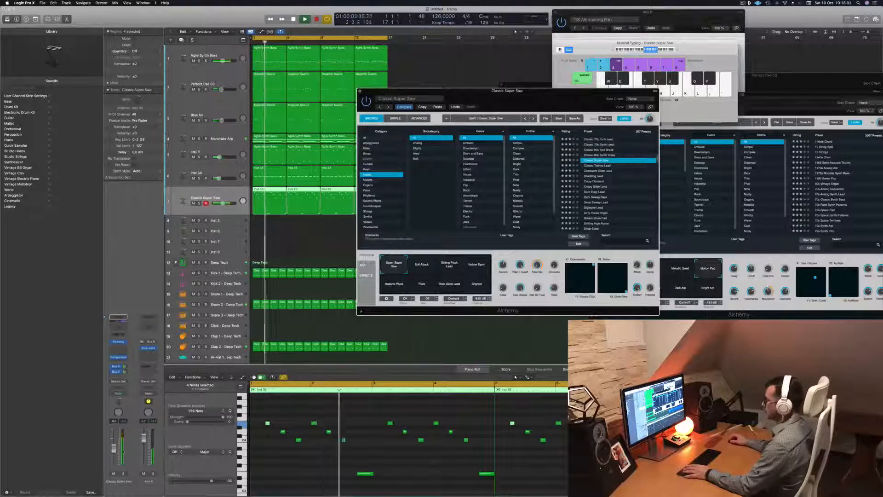
# Step: Try out Classic Super Saw's Soft Attack, Gliding Pluck Lead, Hollow Synth and Thick Glide Lead variations on the melody
pyautogui.click(435, 381)
pyautogui.press('space')
pyautogui.click(424, 264)
pyautogui.click(451, 264)
pyautogui.click(477, 269)
pyautogui.click(449, 281)
pyautogui.click(430, 283)
pyautogui.click(450, 284)
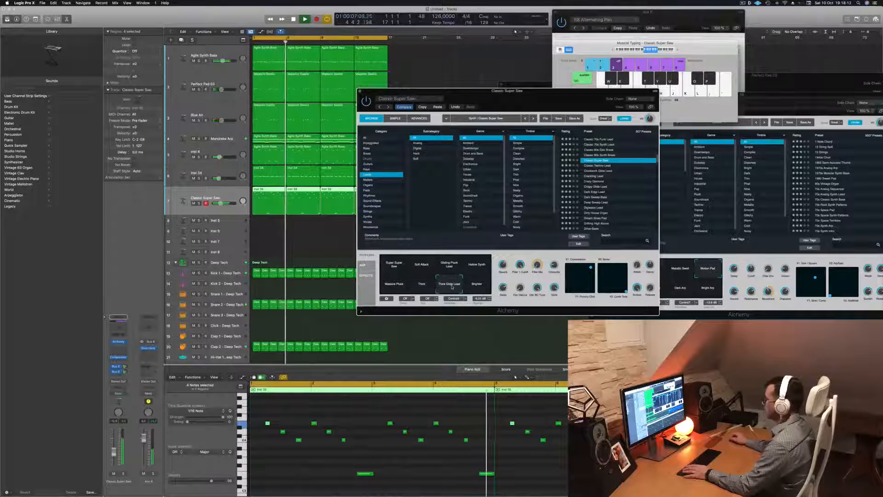
# Step: Compare Classic Super Saw's Massive Pluck and Thick Glide Lead variations, and lower the point in the first XY pad
pyautogui.click(421, 289)
pyautogui.click(392, 290)
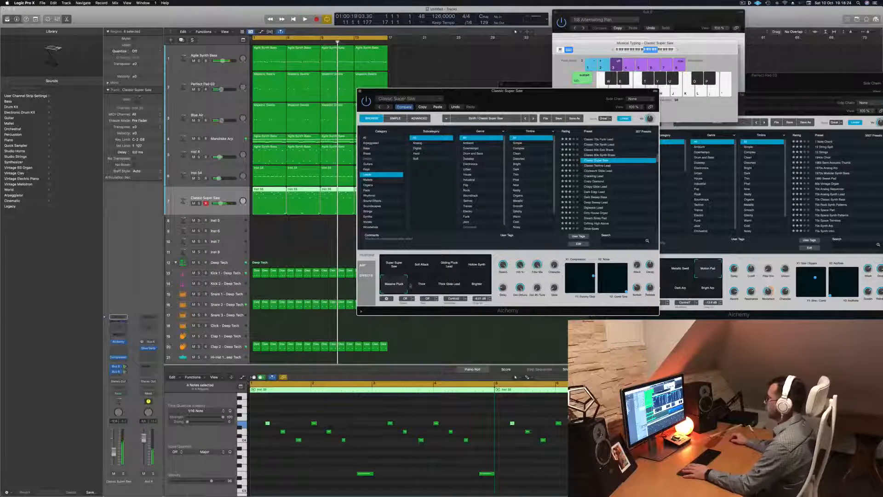
pyautogui.click(428, 285)
pyautogui.click(446, 289)
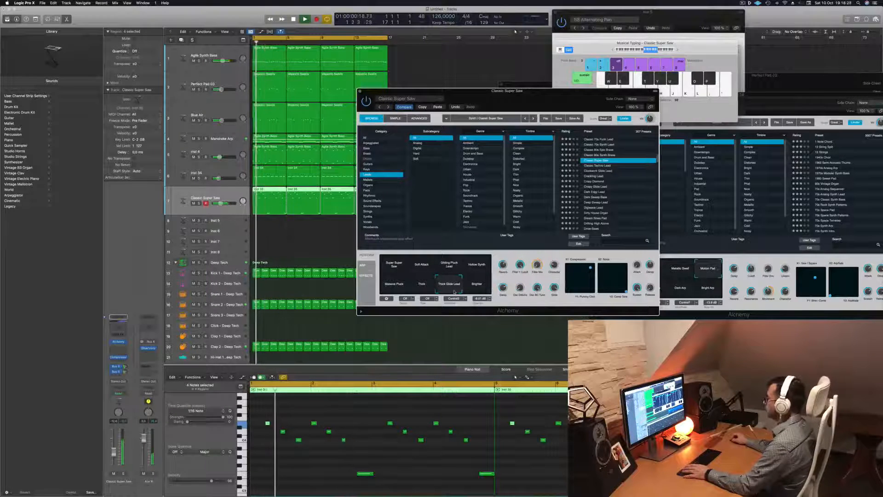
pyautogui.click(394, 284)
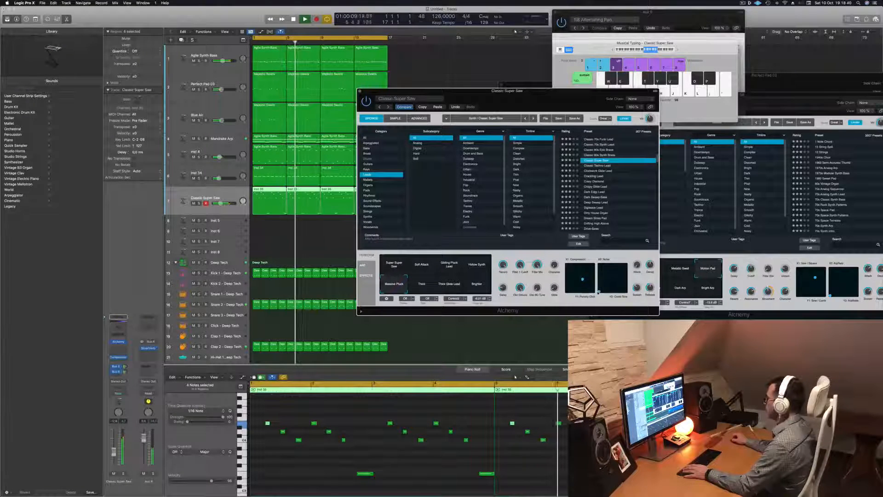
pyautogui.click(449, 283)
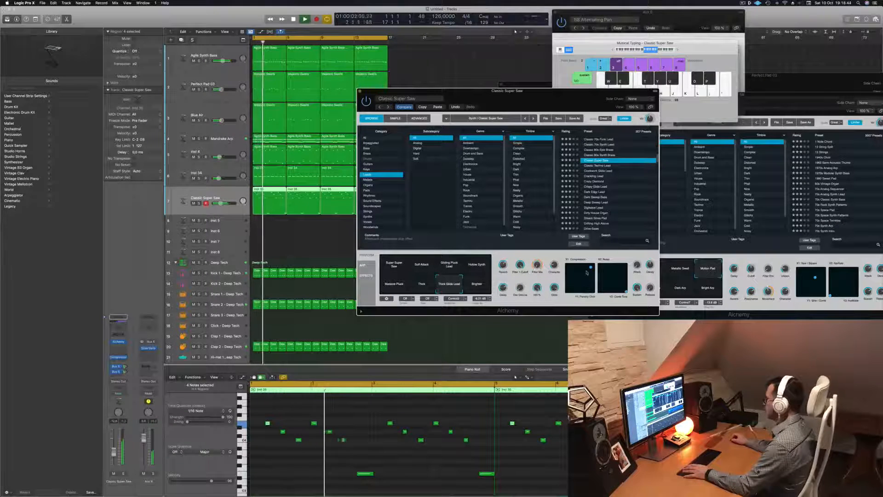
pyautogui.moveTo(575, 273)
pyautogui.mouseDown()
pyautogui.moveTo(572, 290)
pyautogui.moveTo(581, 288)
pyautogui.mouseUp()
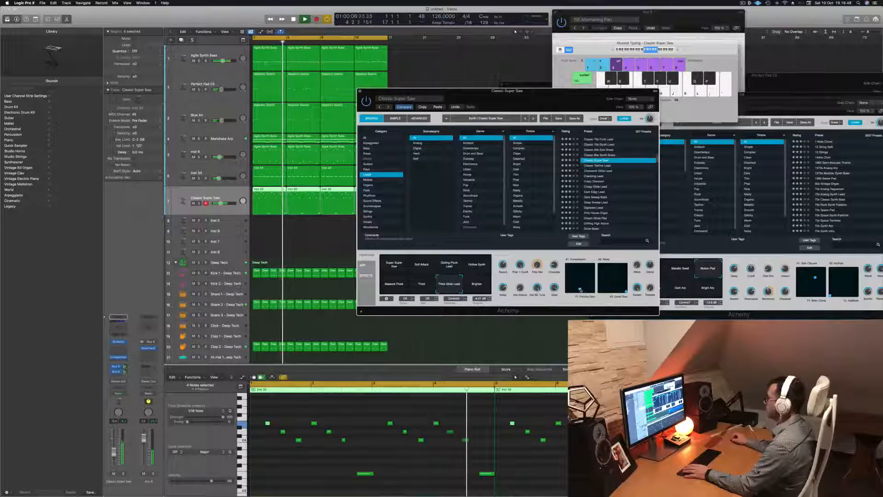
# Step: Audition the presets Clockwork Glide Lead, Crackling Lead, Crazy Diamond and Crispy Glide Lead over the loop
pyautogui.click(586, 170)
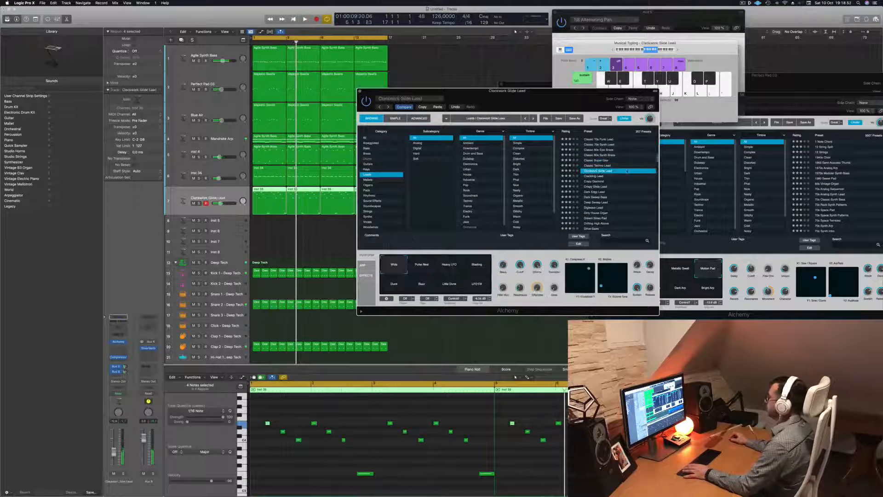
pyautogui.click(591, 176)
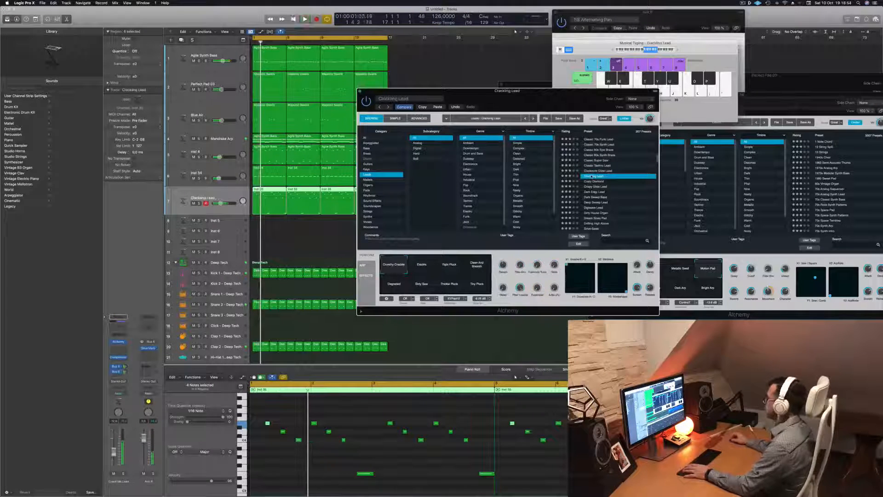
pyautogui.click(593, 182)
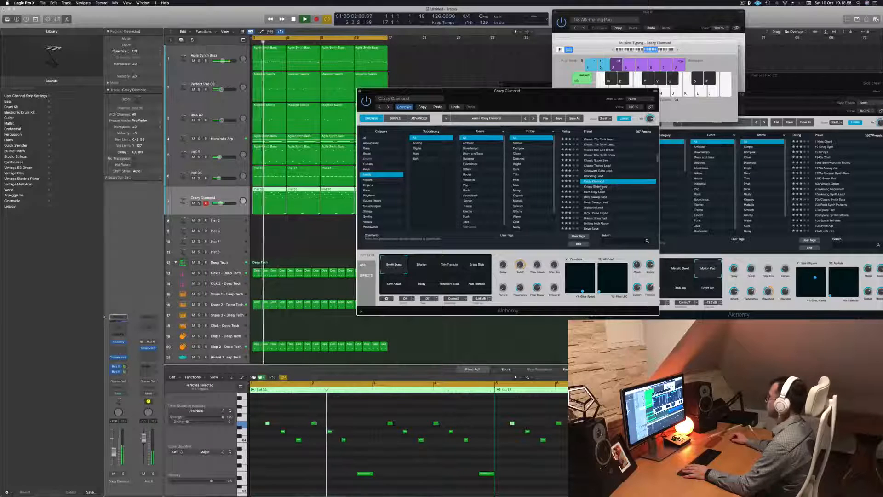
pyautogui.click(598, 186)
pyautogui.scroll(-1, 602, 191)
pyautogui.scroll(-1, 607, 193)
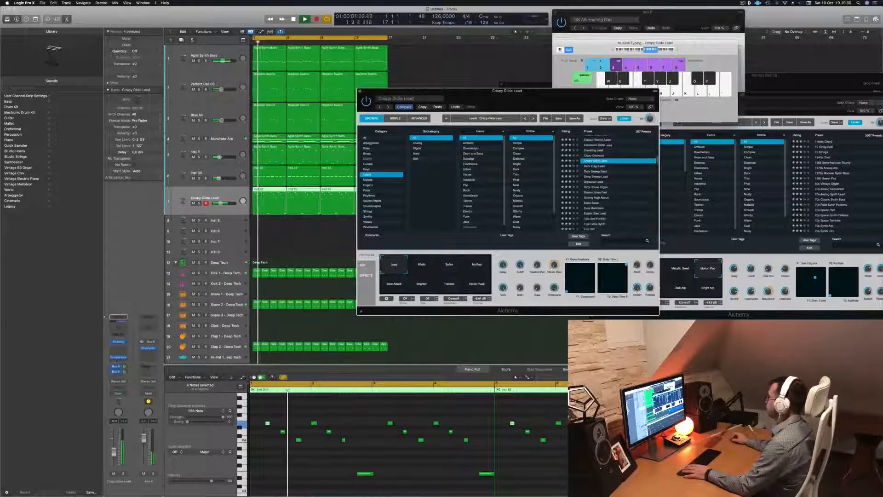
# Step: Try out Crispy Glide Lead's Width, Softer, Muffled, Brighter and Tremolo variations on the melody
pyautogui.click(422, 266)
pyautogui.press('space')
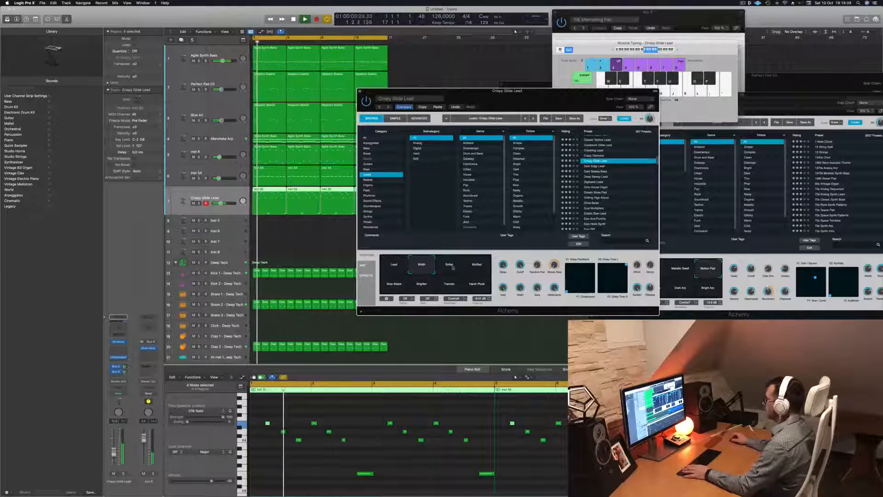
pyautogui.click(449, 265)
pyautogui.press('Return')
pyautogui.click(478, 267)
pyautogui.click(421, 286)
pyautogui.press('space')
pyautogui.click(449, 285)
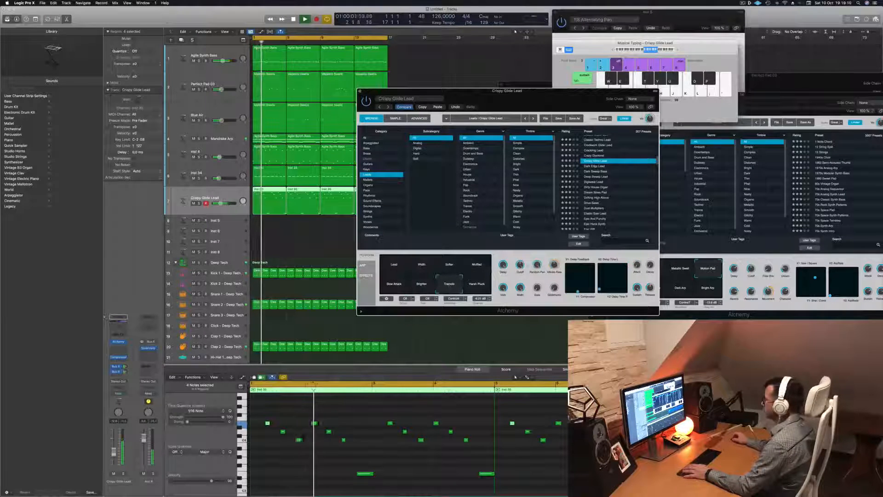
# Step: Audition the presets Dark Sweep Bass, Dirty House Organ and Dream Sines Pad over the loop
pyautogui.click(598, 171)
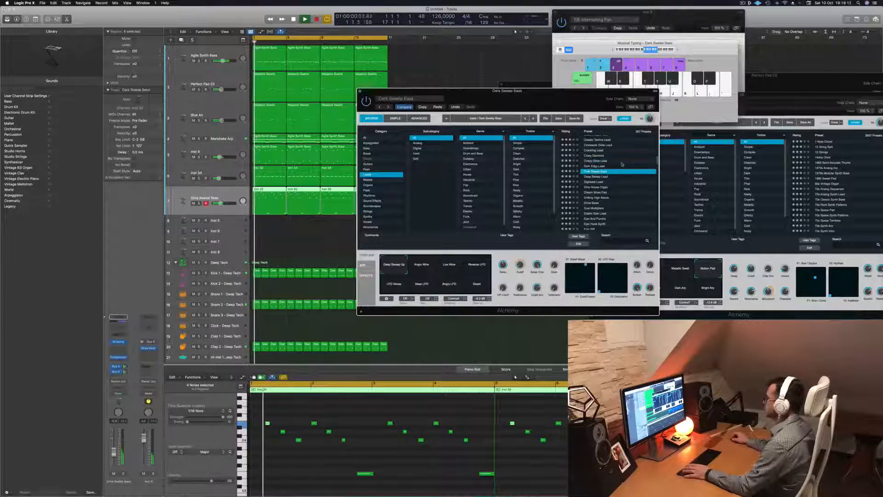
pyautogui.scroll(-1, 619, 170)
pyautogui.click(607, 171)
pyautogui.scroll(-1, 611, 170)
pyautogui.click(598, 165)
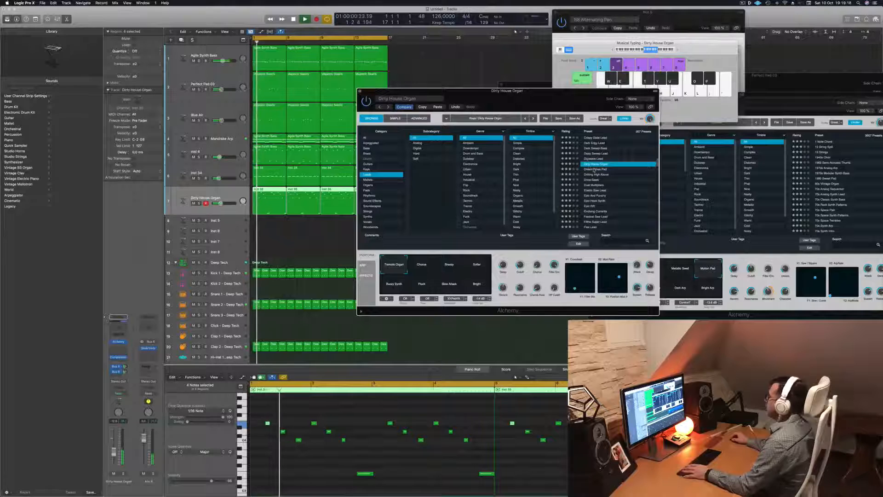
pyautogui.click(594, 169)
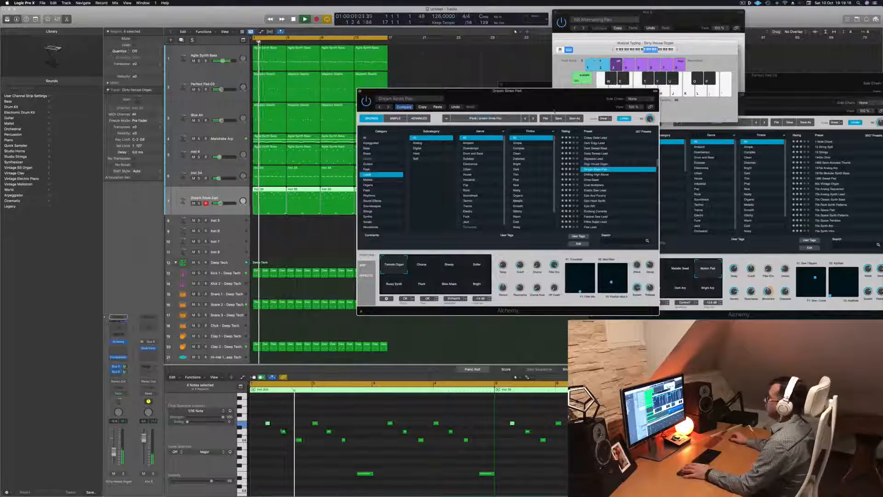
# Step: Paste the copied Epic Synth setting back into Alchemy, and raise the melody track's volume slightly
pyautogui.click(437, 107)
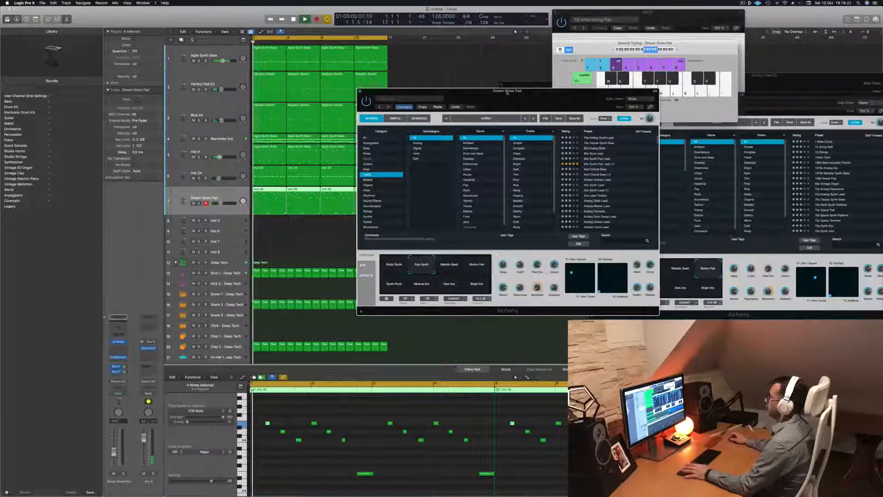
pyautogui.moveTo(537, 92); pyautogui.dragTo(529, 93)
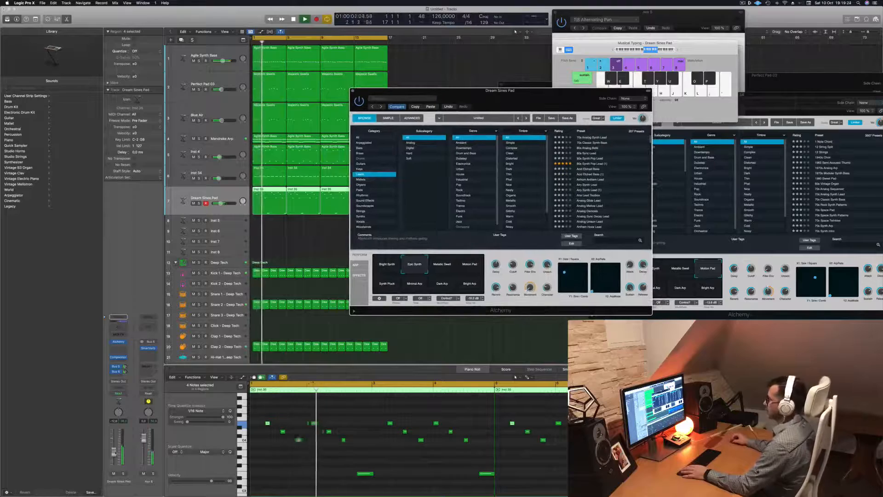
pyautogui.moveTo(115, 453); pyautogui.dragTo(115, 450)
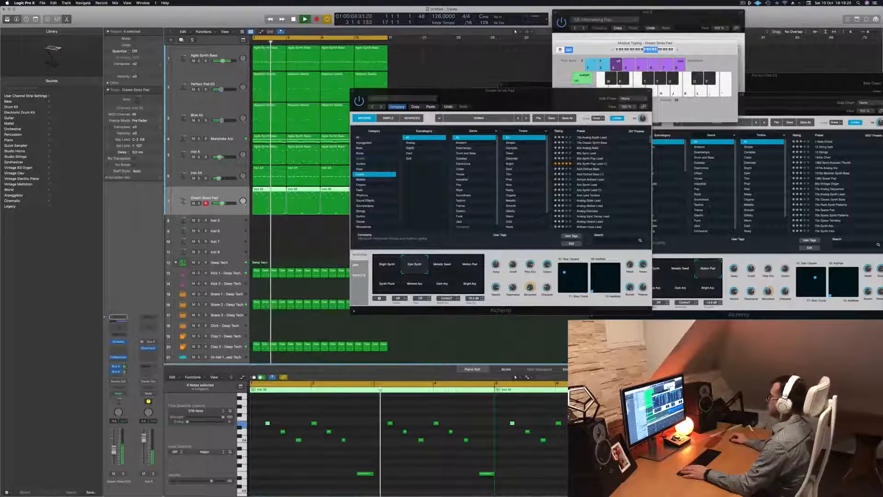